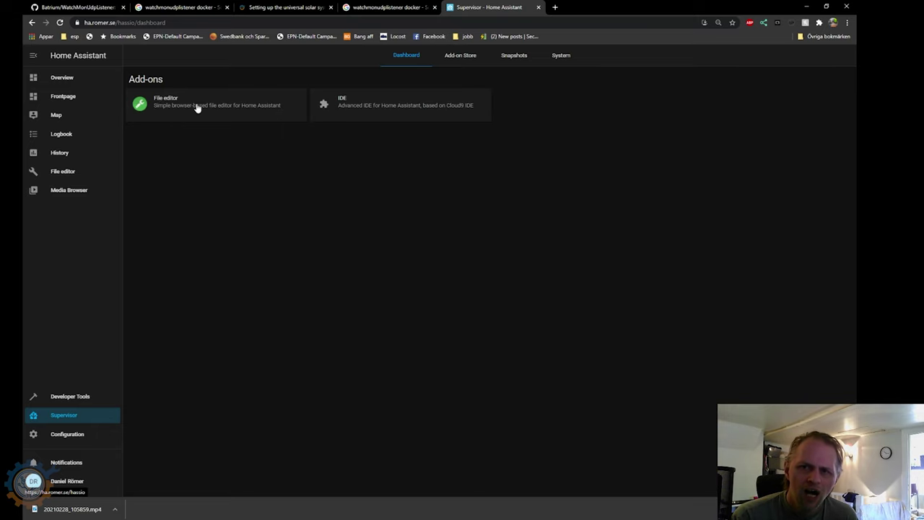
Step: Search the add-on store for 'port' to find Portainer, then return to the installed add-ons
{"action": "left_click", "coordinate": [461, 57]}
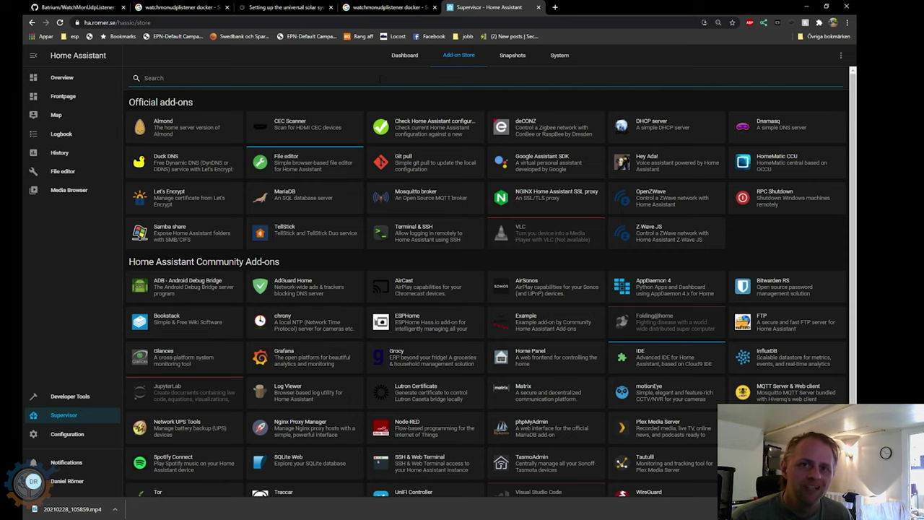
{"action": "left_click", "coordinate": [404, 55]}
{"action": "left_click", "coordinate": [460, 58]}
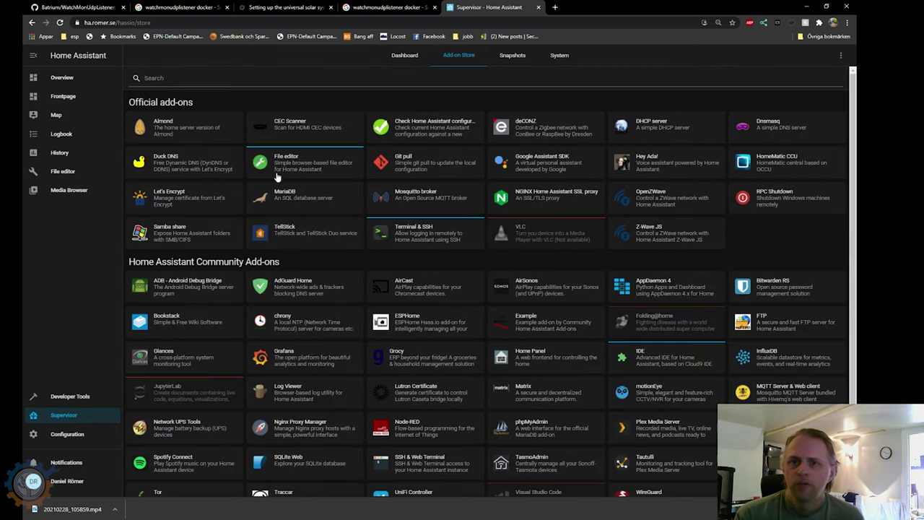
{"action": "type", "text": "porta"}
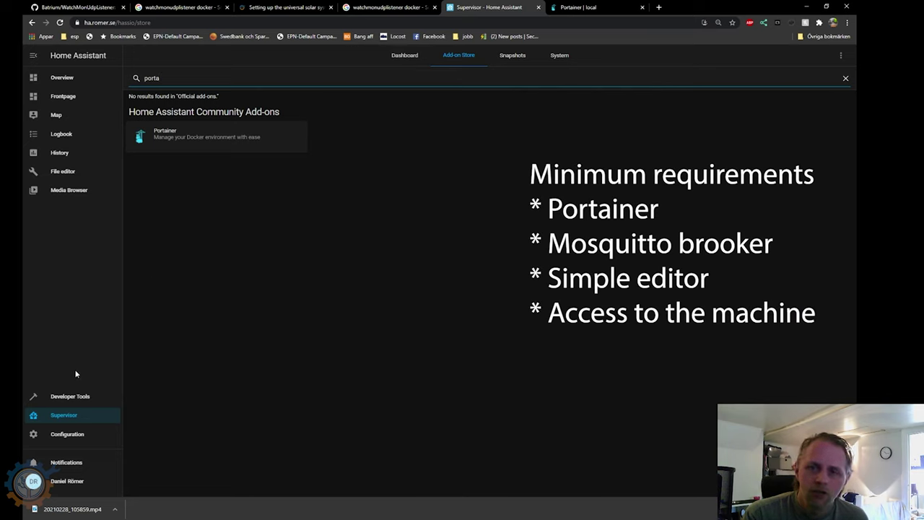
{"action": "left_click", "coordinate": [62, 417]}
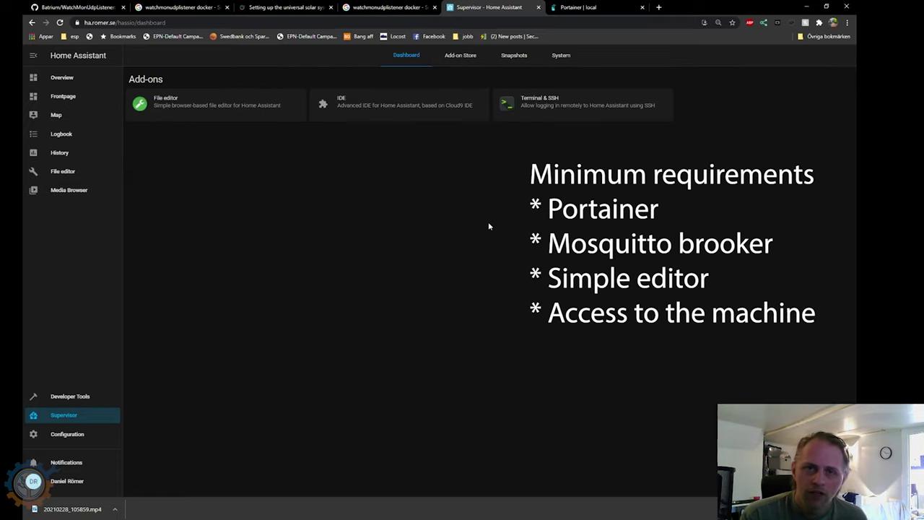
{"action": "key", "text": "ctrl+Tab"}
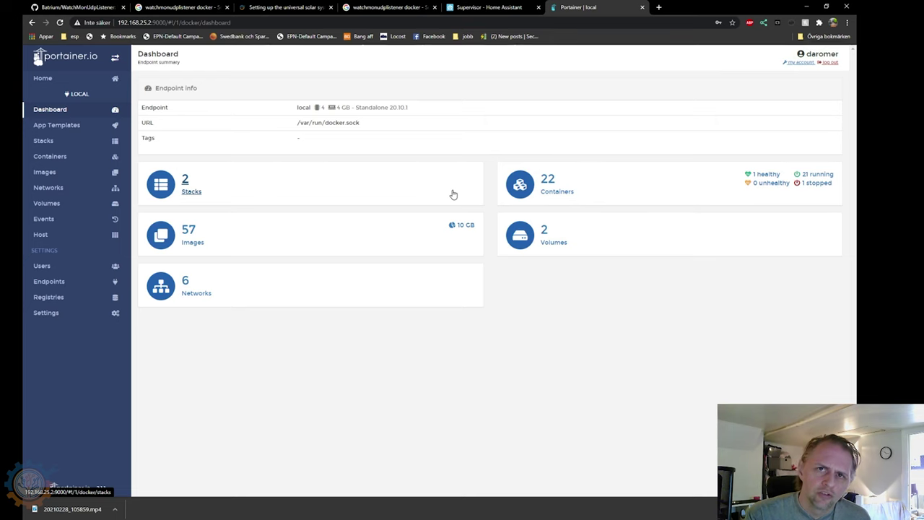
Step: Create a new local Portainer volume named 'batrium'
{"action": "left_click", "coordinate": [557, 192]}
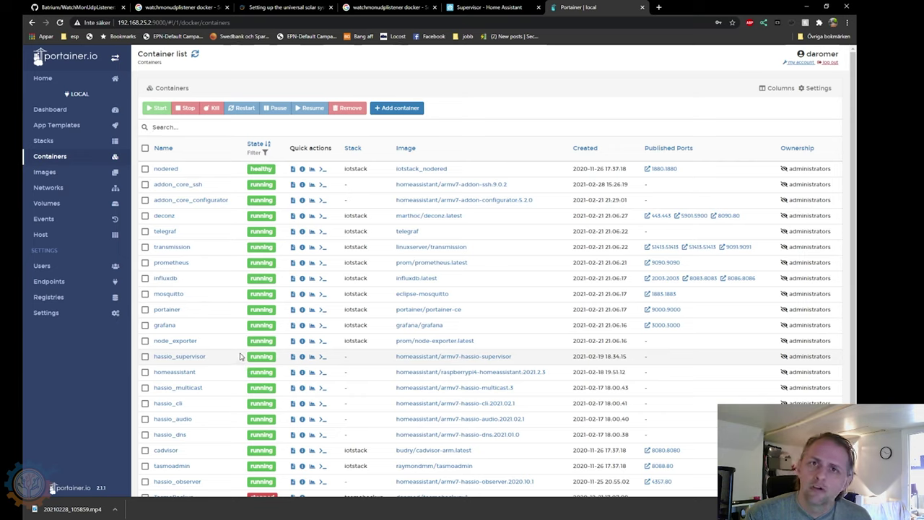
{"action": "left_click", "coordinate": [59, 208]}
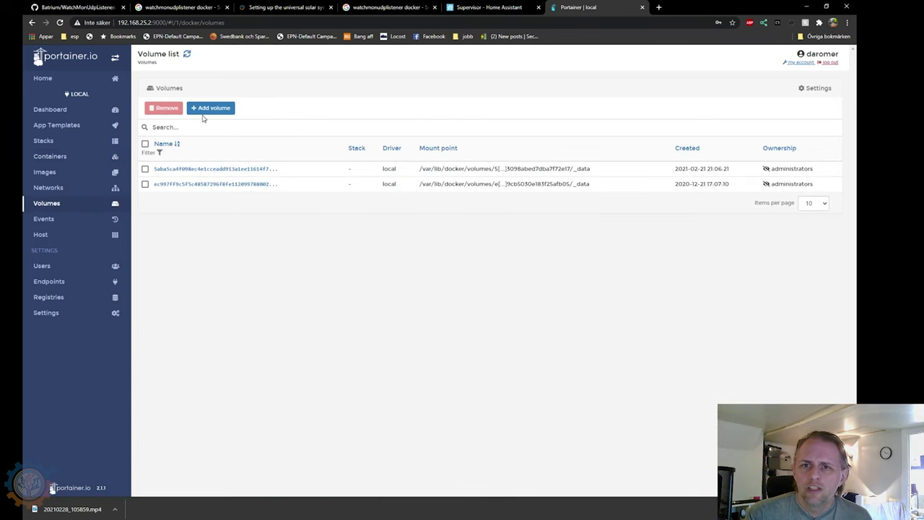
{"action": "left_click", "coordinate": [206, 109]}
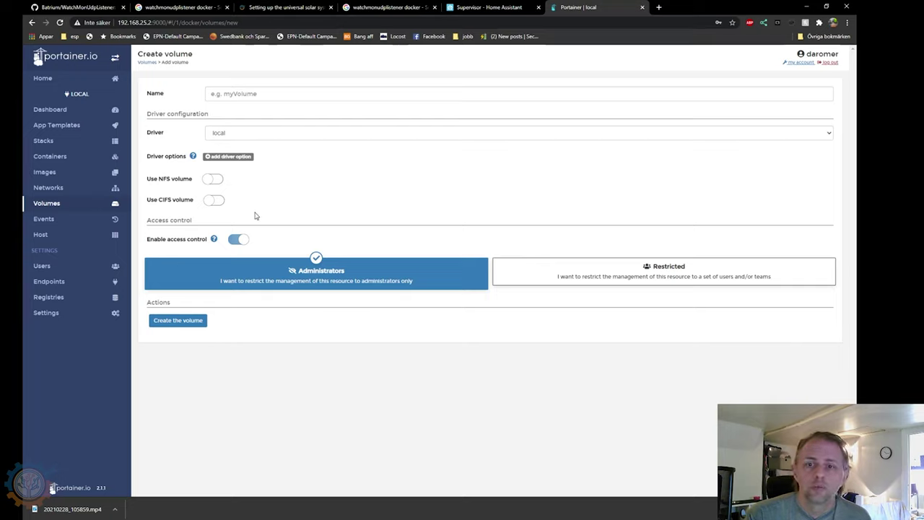
{"action": "left_click", "coordinate": [241, 96]}
{"action": "type", "text": "batrium"}
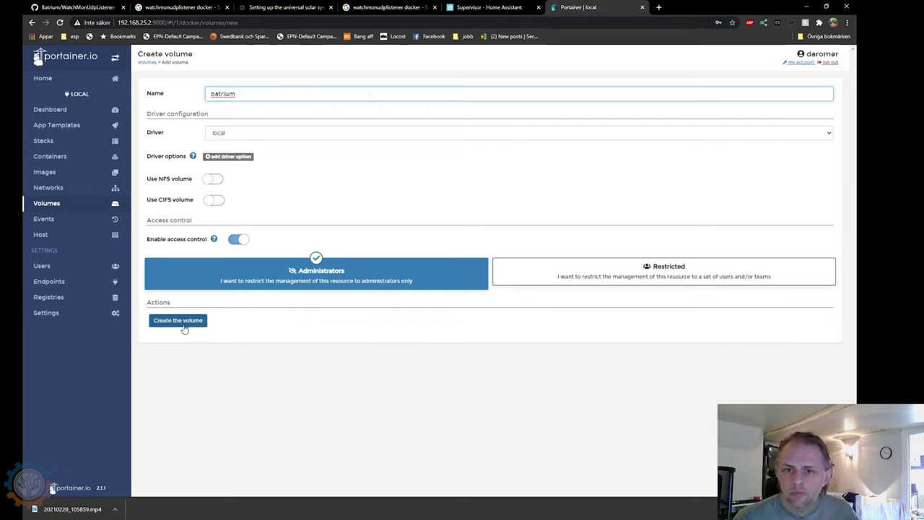
{"action": "left_click", "coordinate": [182, 324]}
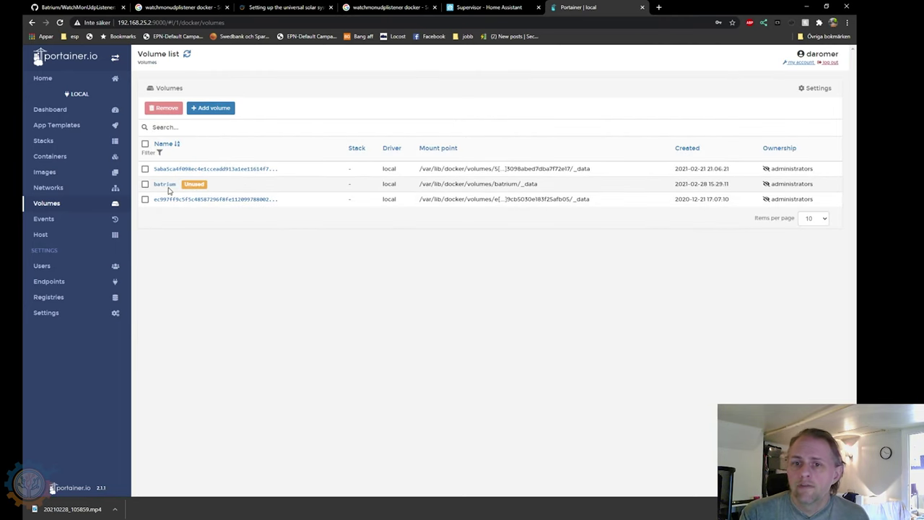
{"action": "left_click", "coordinate": [62, 162]}
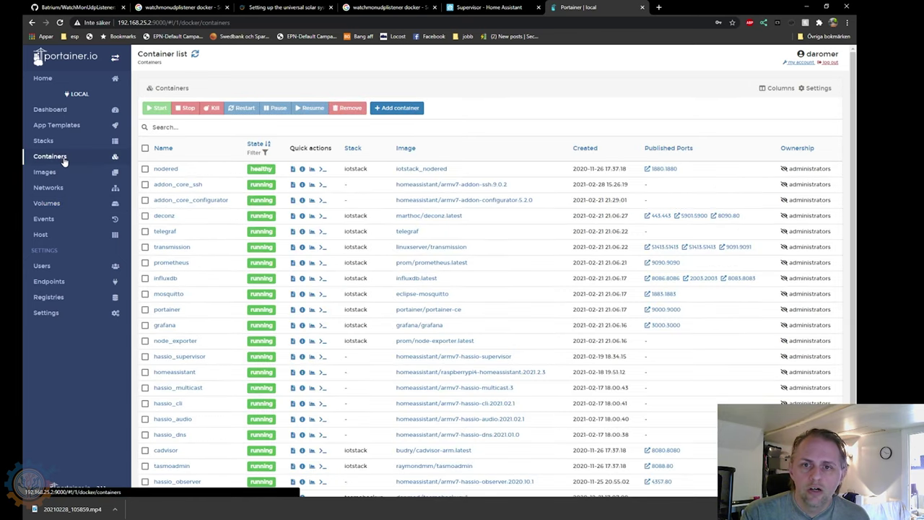
Step: Start a new container named 'batri' using the watchmonudplistener:latest image
{"action": "left_click", "coordinate": [397, 109]}
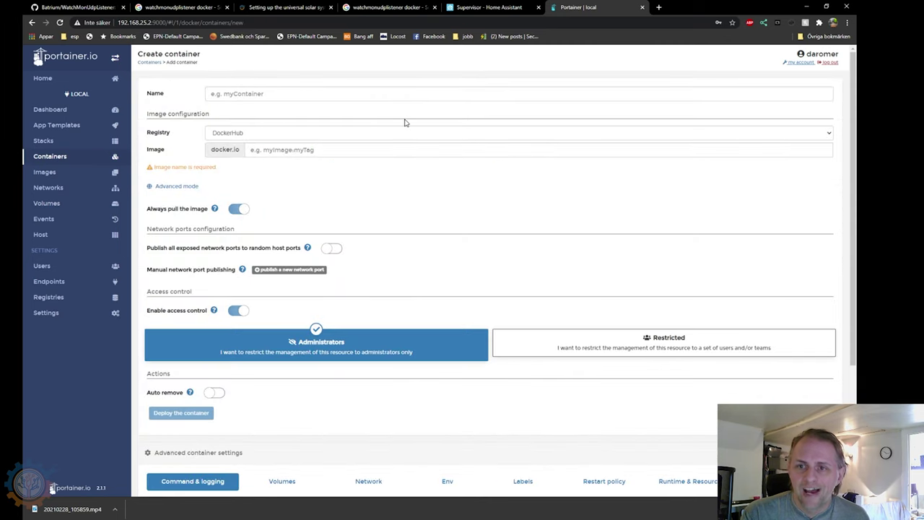
{"action": "left_click", "coordinate": [274, 96]}
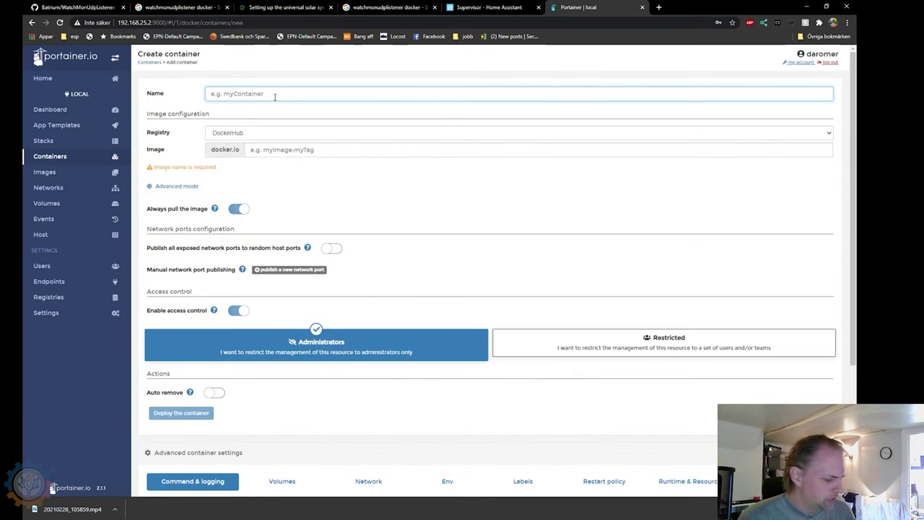
{"action": "type", "text": "batrium"}
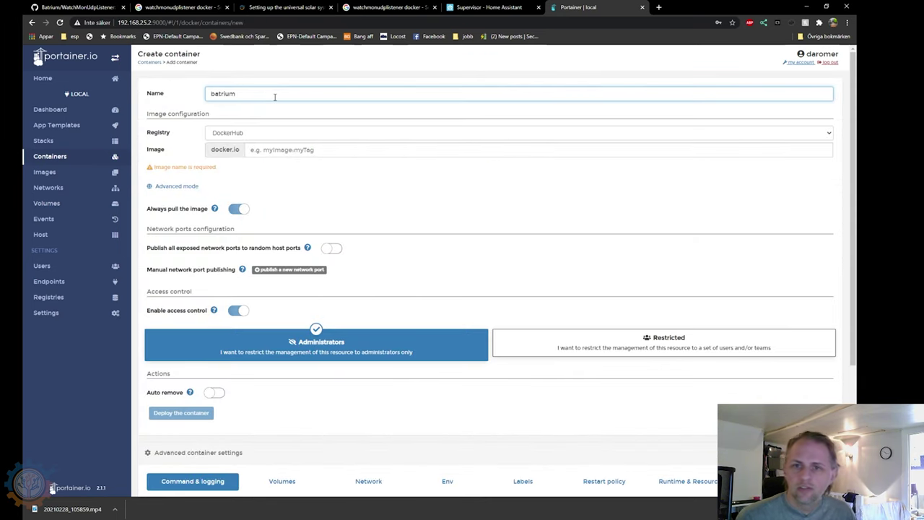
{"action": "left_click", "coordinate": [292, 150]}
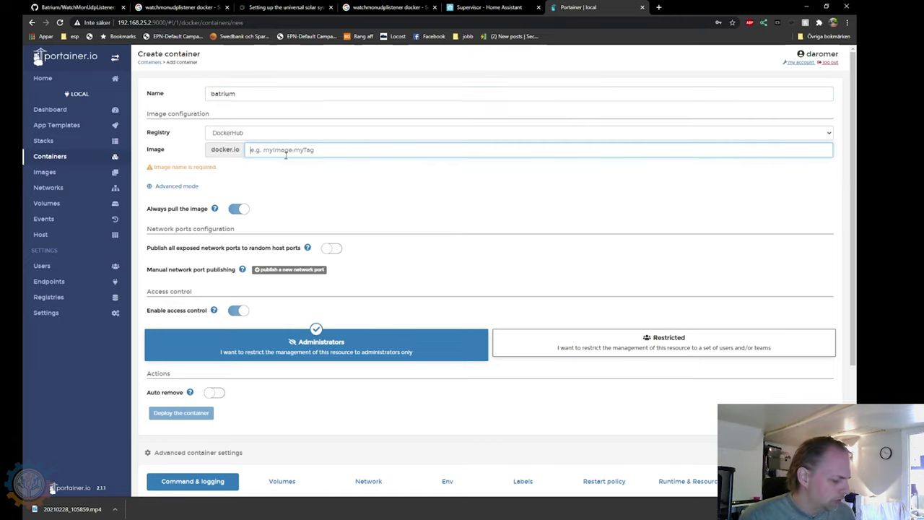
{"action": "type", "text": "watchmon"}
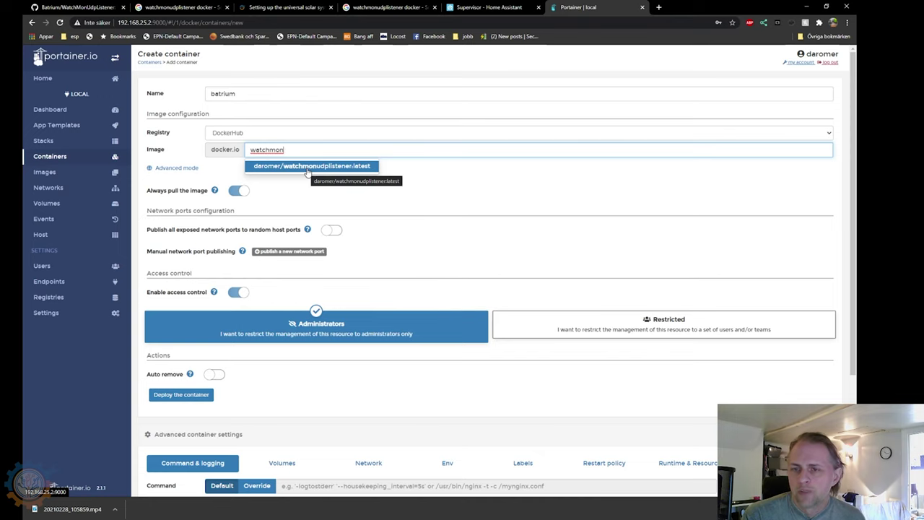
{"action": "left_click", "coordinate": [308, 166]}
{"action": "scroll", "coordinate": [450, 213], "scroll_direction": "down", "scroll_amount": 3}
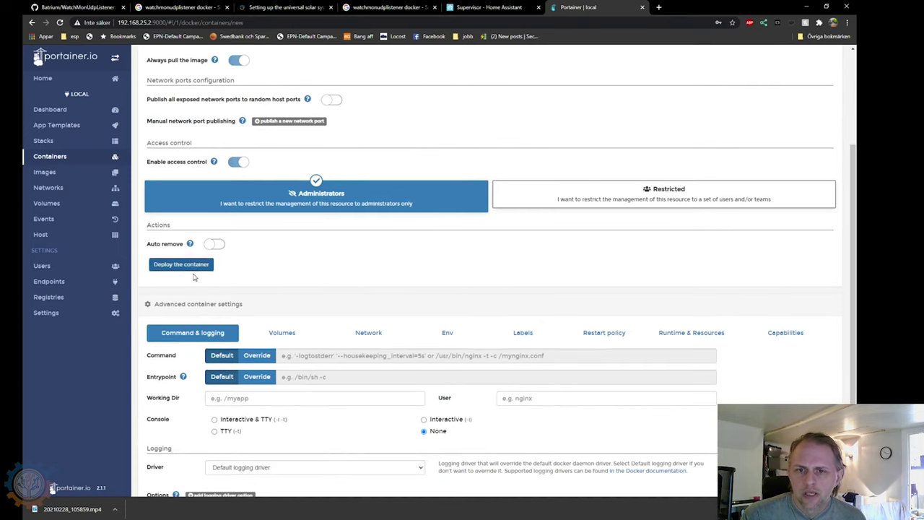
{"action": "scroll", "coordinate": [239, 267], "scroll_direction": "down", "scroll_amount": 1}
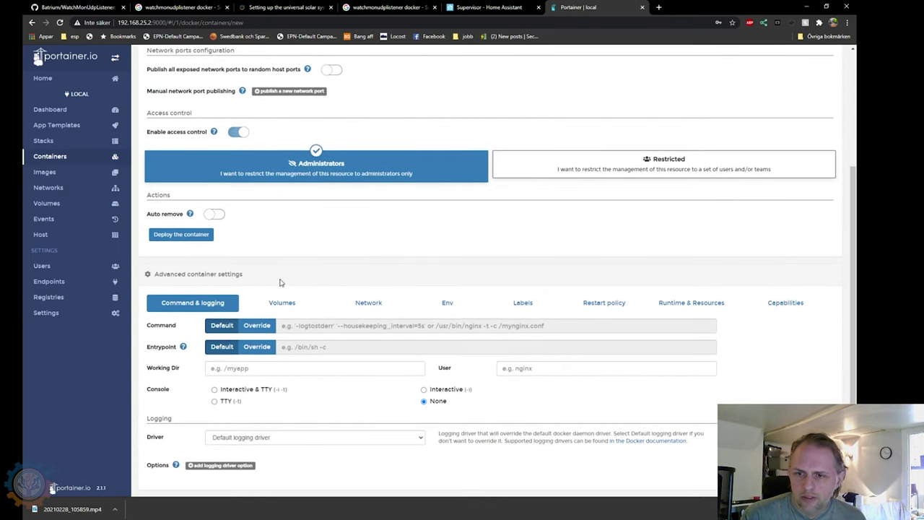
Step: Map container path /app/config to the batrium volume
{"action": "left_click", "coordinate": [290, 304]}
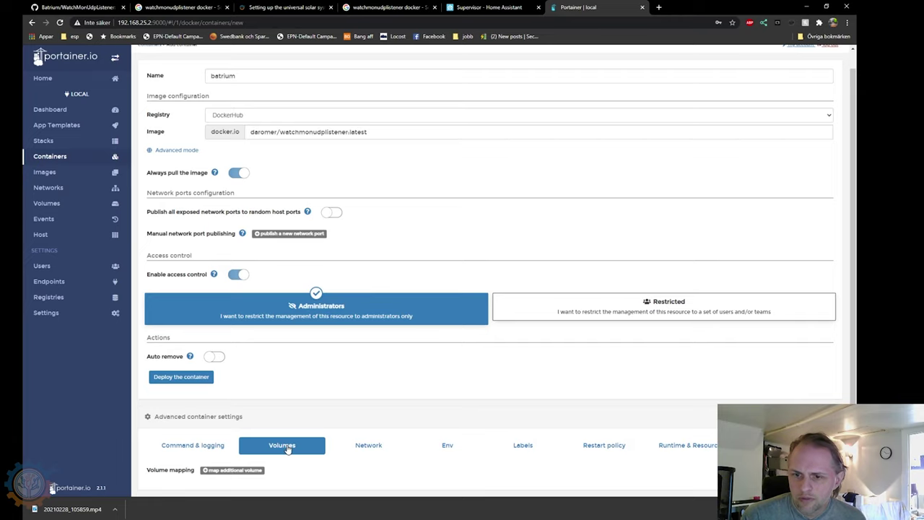
{"action": "left_click", "coordinate": [231, 470]}
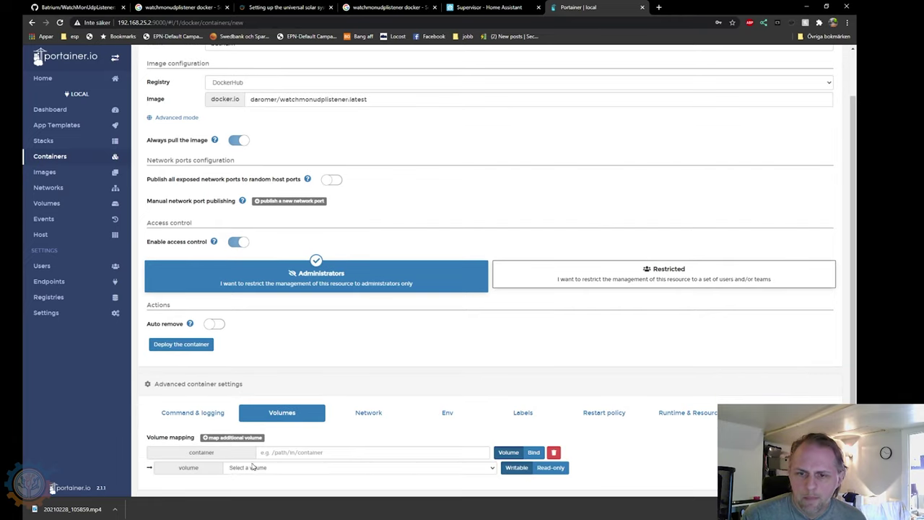
{"action": "left_click", "coordinate": [353, 452]}
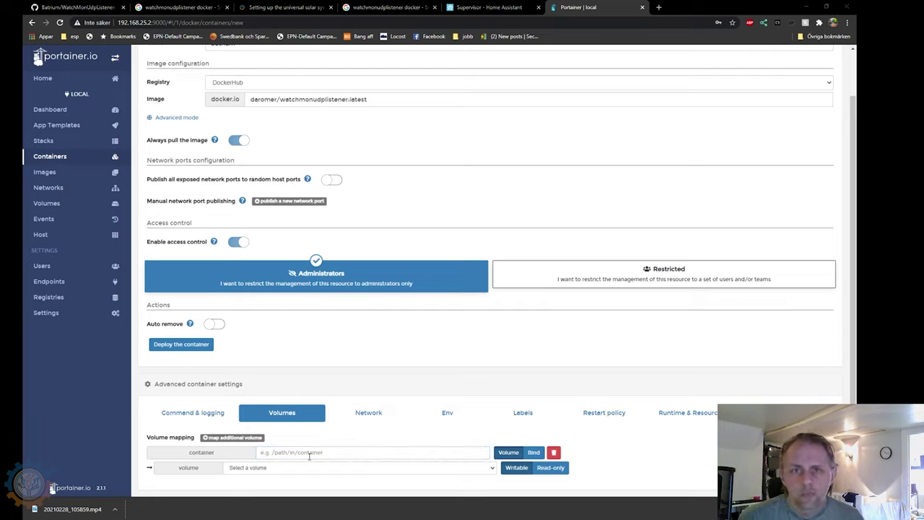
{"action": "left_click", "coordinate": [310, 456]}
{"action": "type", "text": "/app/config"}
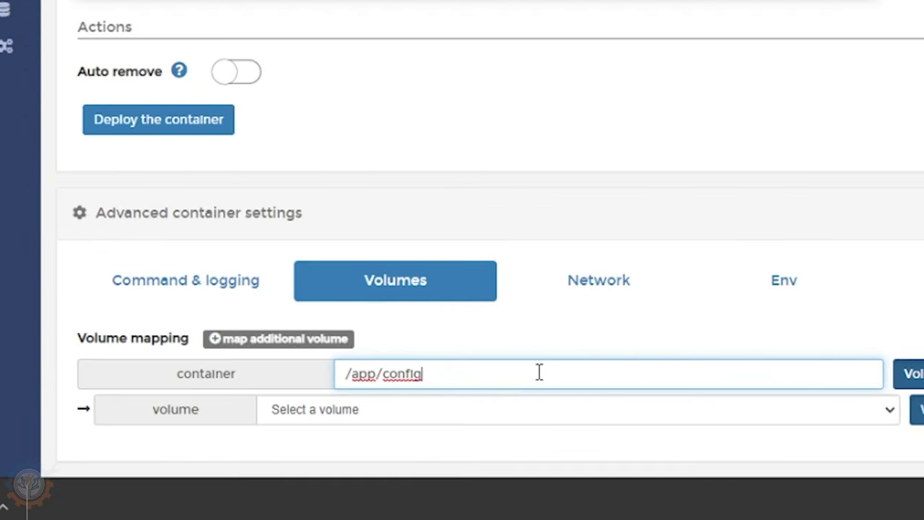
{"action": "left_click", "coordinate": [538, 410]}
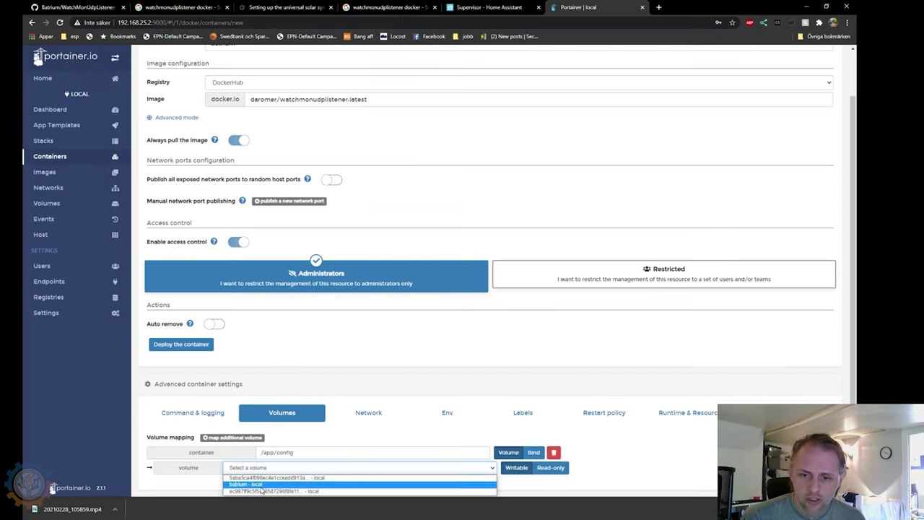
{"action": "left_click", "coordinate": [260, 486]}
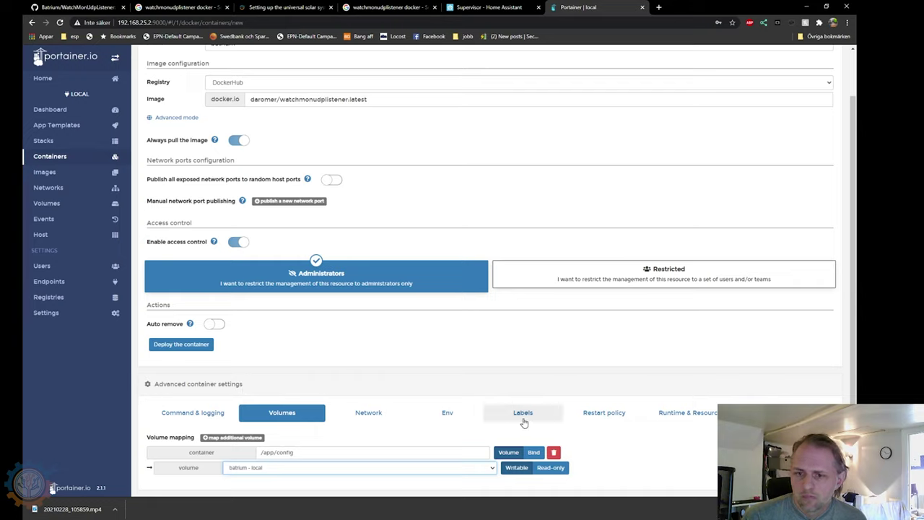
Step: Set the container to host networking and deploy it
{"action": "left_click", "coordinate": [369, 415]}
{"action": "left_click", "coordinate": [256, 437]}
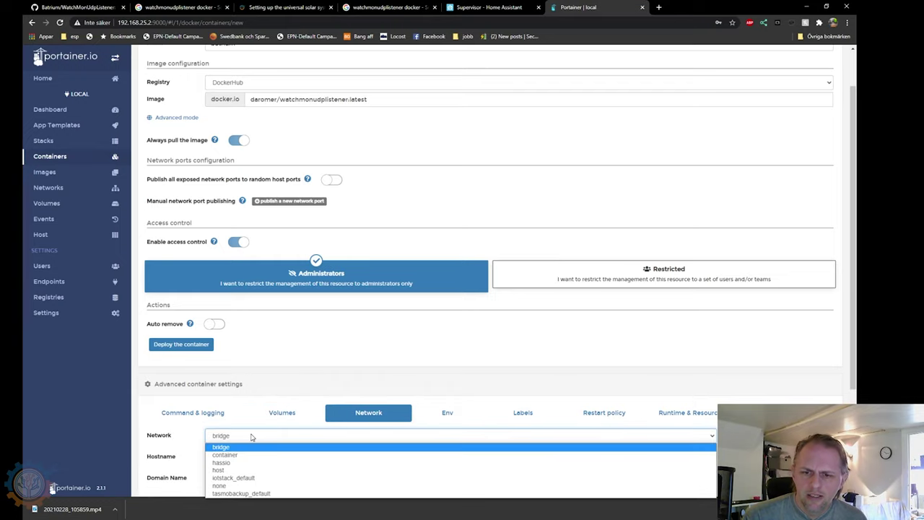
{"action": "left_click", "coordinate": [232, 471]}
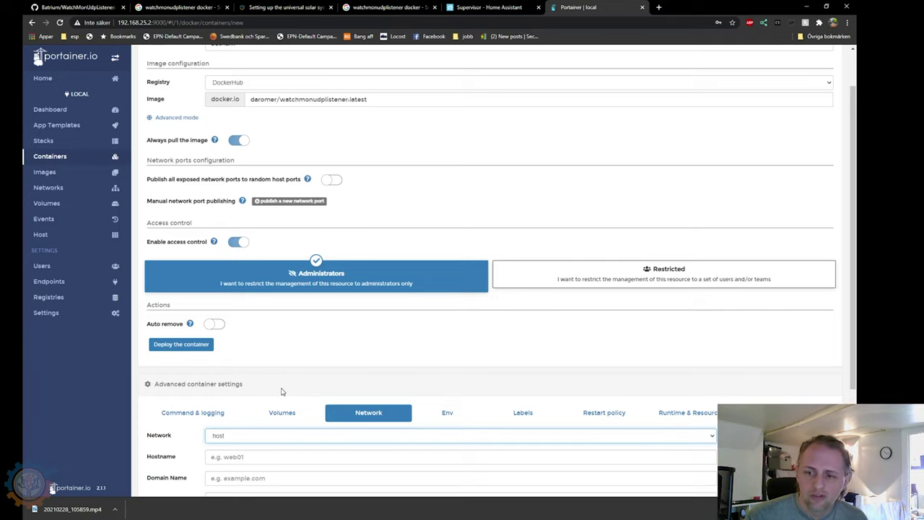
{"action": "scroll", "coordinate": [281, 393], "scroll_direction": "down", "scroll_amount": 2}
{"action": "scroll", "coordinate": [267, 465], "scroll_direction": "up", "scroll_amount": 3}
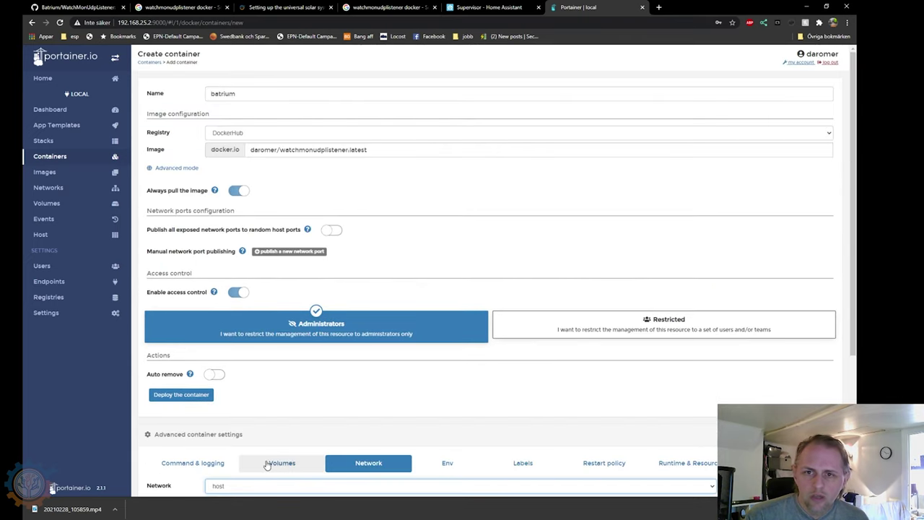
{"action": "scroll", "coordinate": [271, 434], "scroll_direction": "down", "scroll_amount": 2}
{"action": "scroll", "coordinate": [271, 434], "scroll_direction": "up", "scroll_amount": 2}
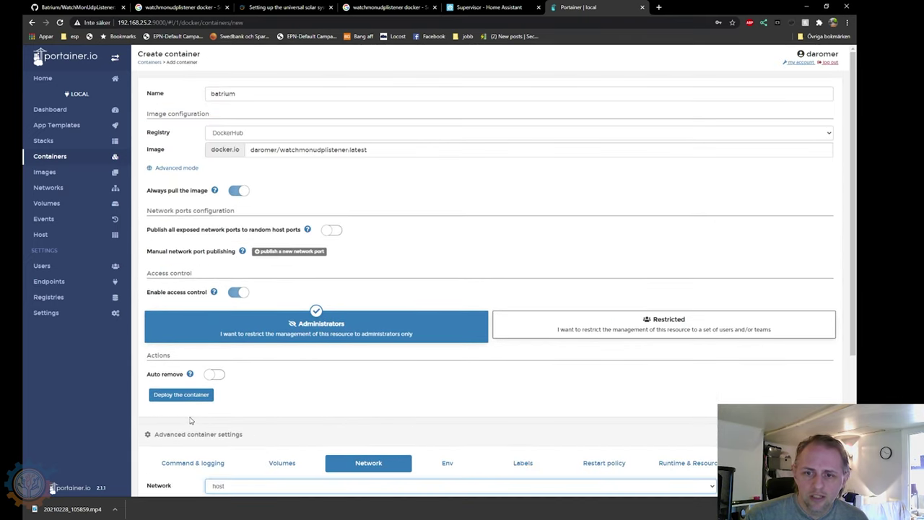
{"action": "left_click", "coordinate": [177, 395]}
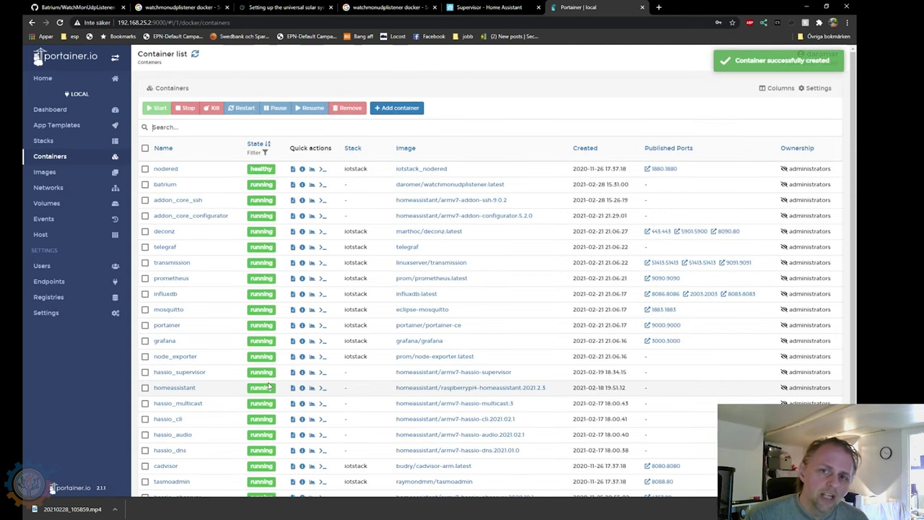
{"action": "left_click", "coordinate": [165, 184]}
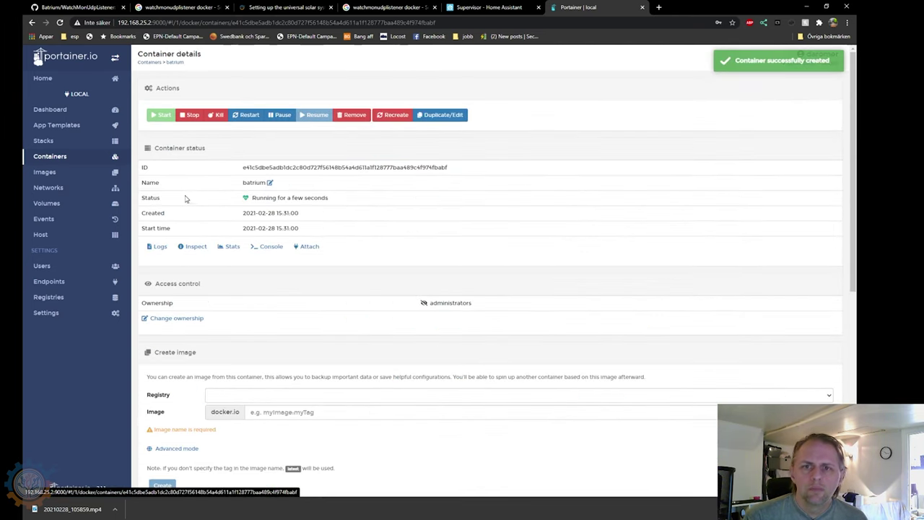
{"action": "left_click", "coordinate": [159, 247]}
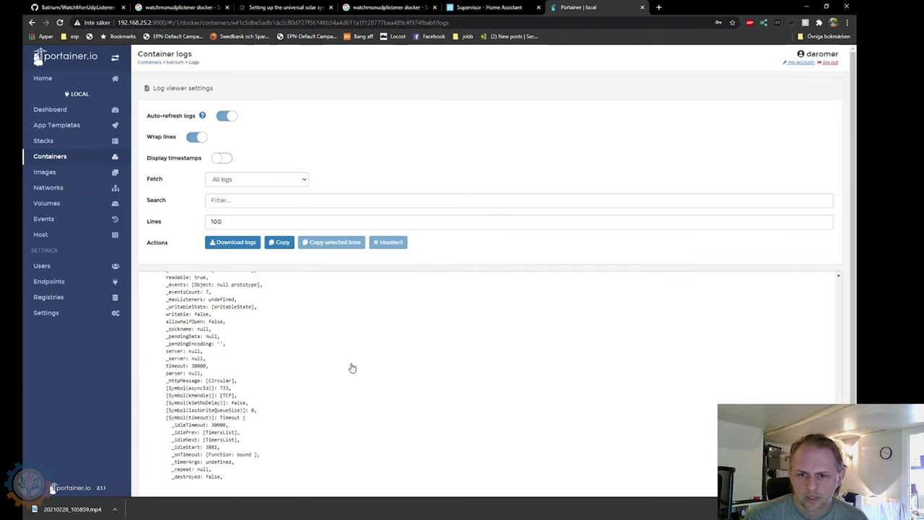
{"action": "scroll", "coordinate": [303, 383], "scroll_direction": "up", "scroll_amount": 10}
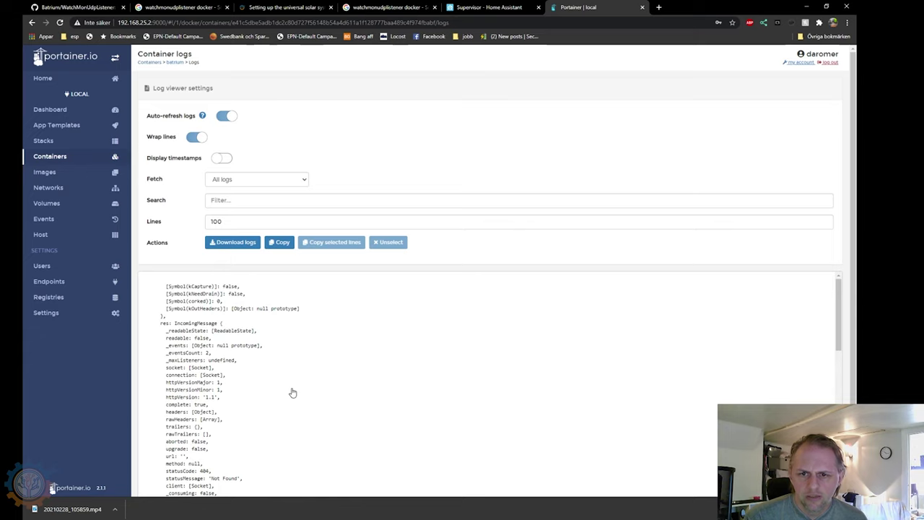
{"action": "scroll", "coordinate": [294, 386], "scroll_direction": "down", "scroll_amount": 5}
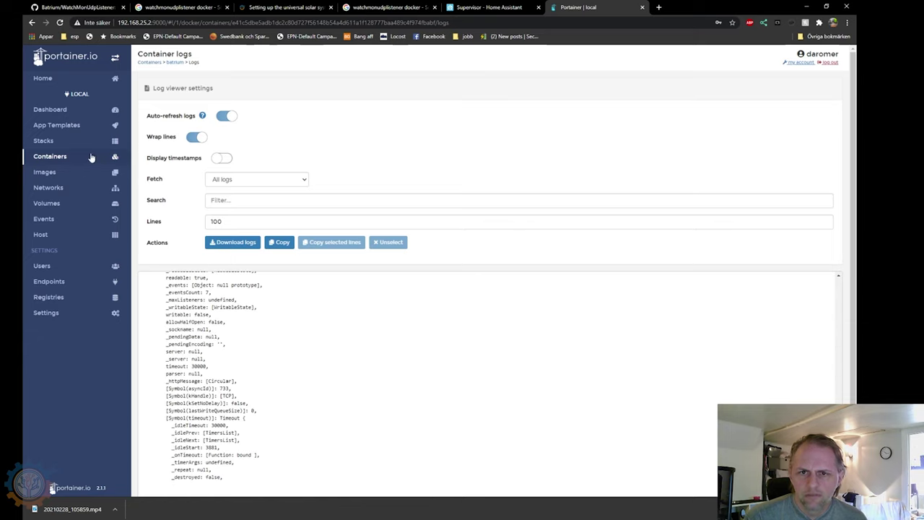
{"action": "scroll", "coordinate": [318, 397], "scroll_direction": "down", "scroll_amount": 2}
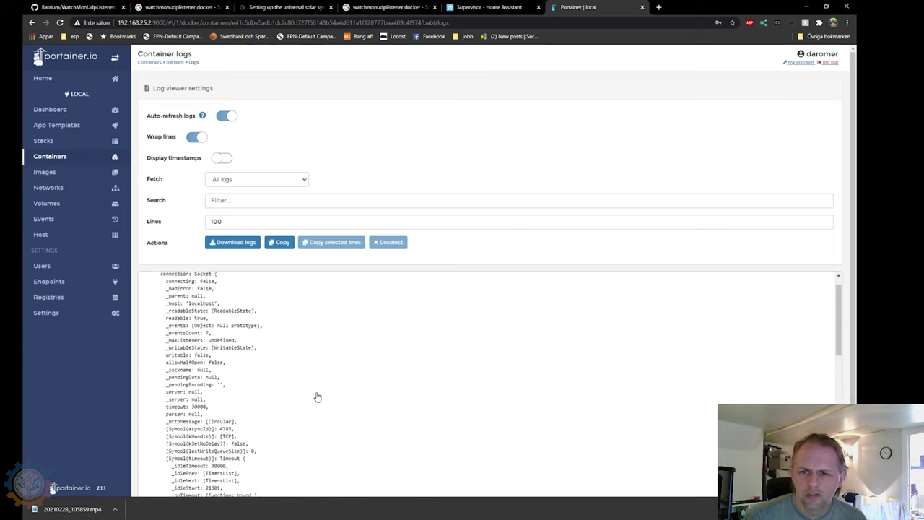
{"action": "scroll", "coordinate": [318, 397], "scroll_direction": "down", "scroll_amount": 10}
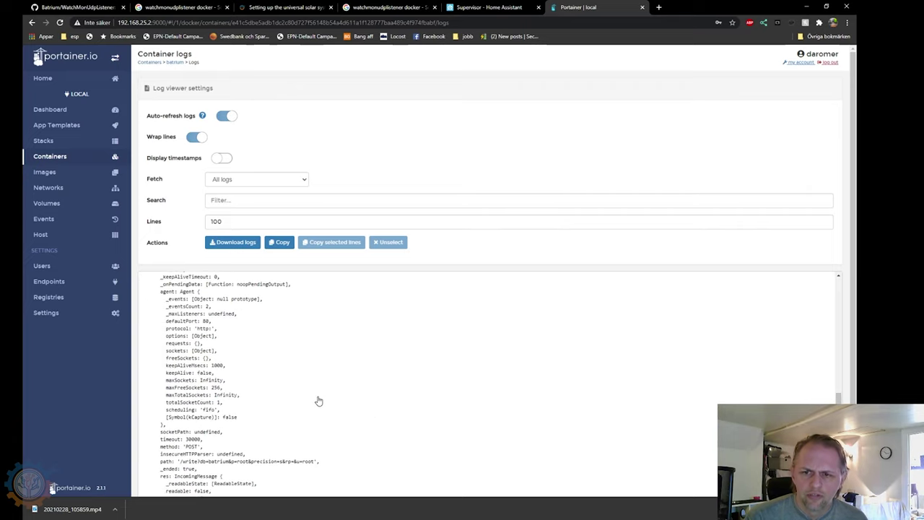
{"action": "scroll", "coordinate": [318, 401], "scroll_direction": "down", "scroll_amount": 3}
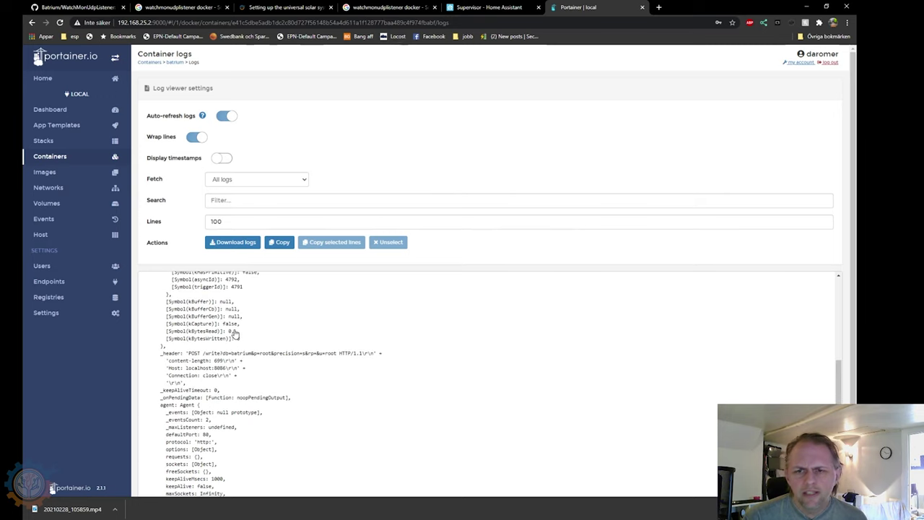
{"action": "left_click", "coordinate": [50, 157]}
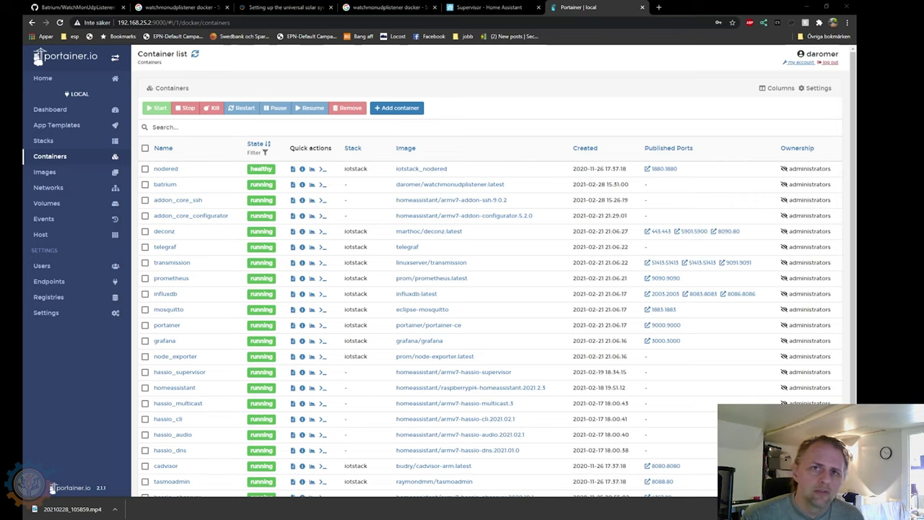
Step: Copy the batrium volume's mount path /var/lib/docker/volumes/batrium/_data for use in the SSH terminal
{"action": "key", "text": "alt+Tab"}
{"action": "key", "text": "super+Up"}
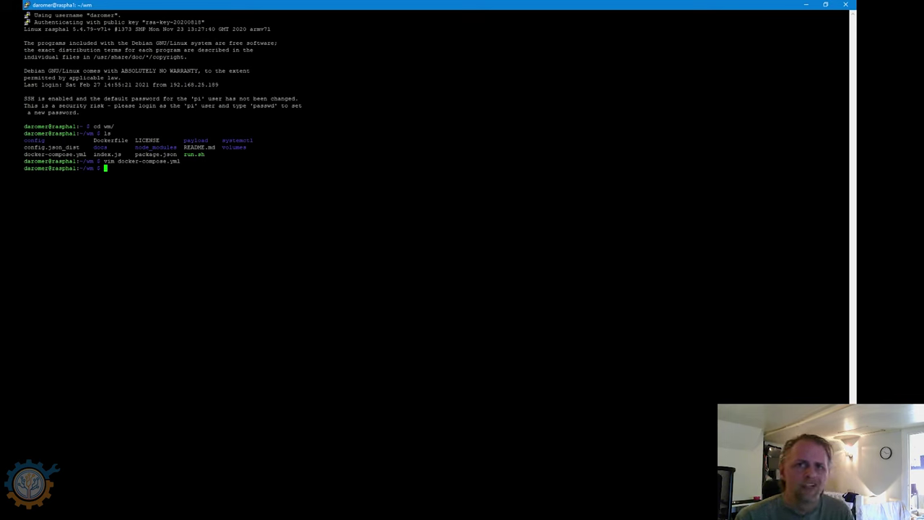
{"action": "key", "text": "alt+Tab"}
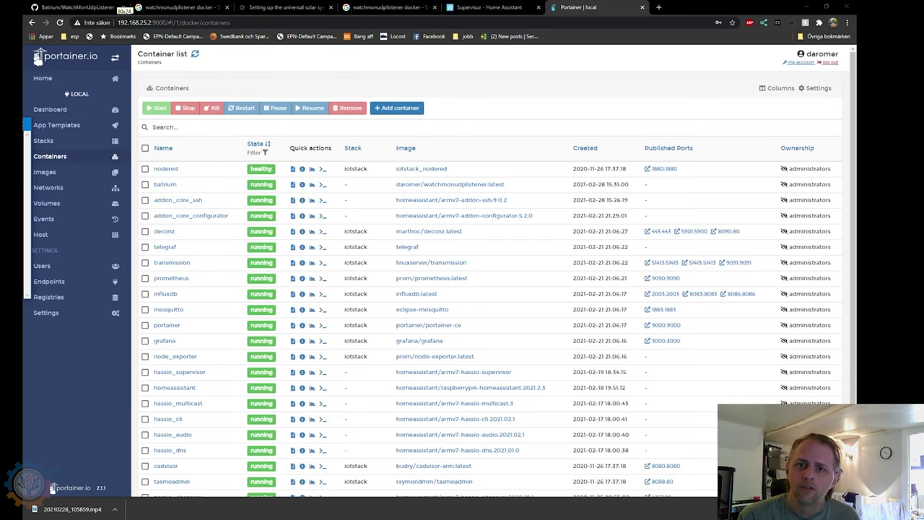
{"action": "left_click", "coordinate": [166, 184]}
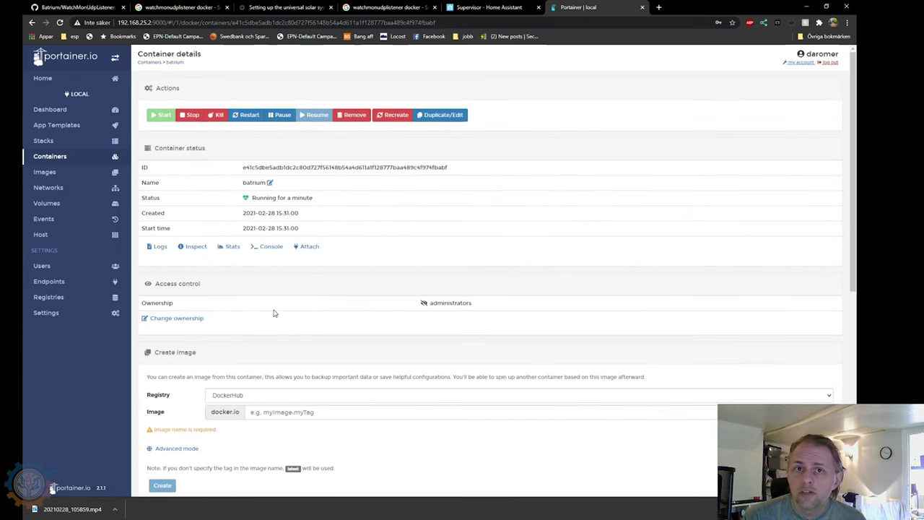
{"action": "scroll", "coordinate": [278, 320], "scroll_direction": "down", "scroll_amount": 4}
{"action": "scroll", "coordinate": [235, 375], "scroll_direction": "down", "scroll_amount": 1}
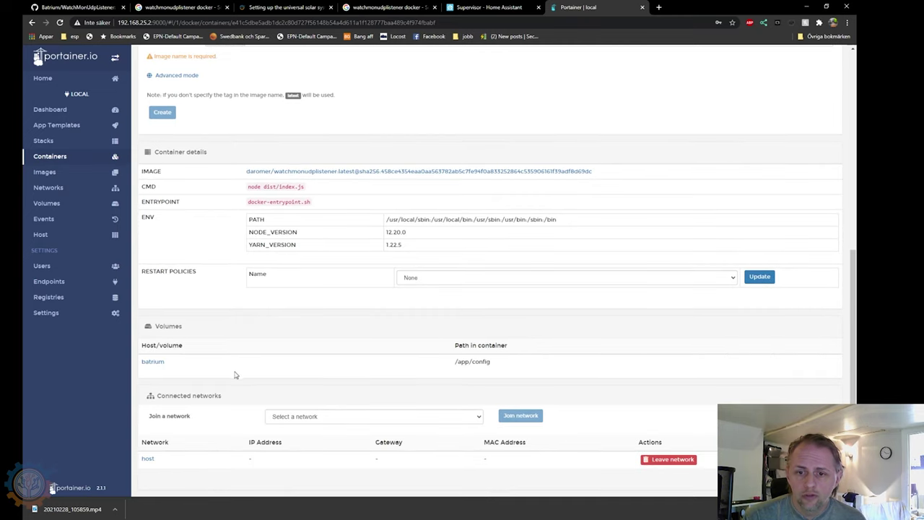
{"action": "left_click", "coordinate": [149, 366]}
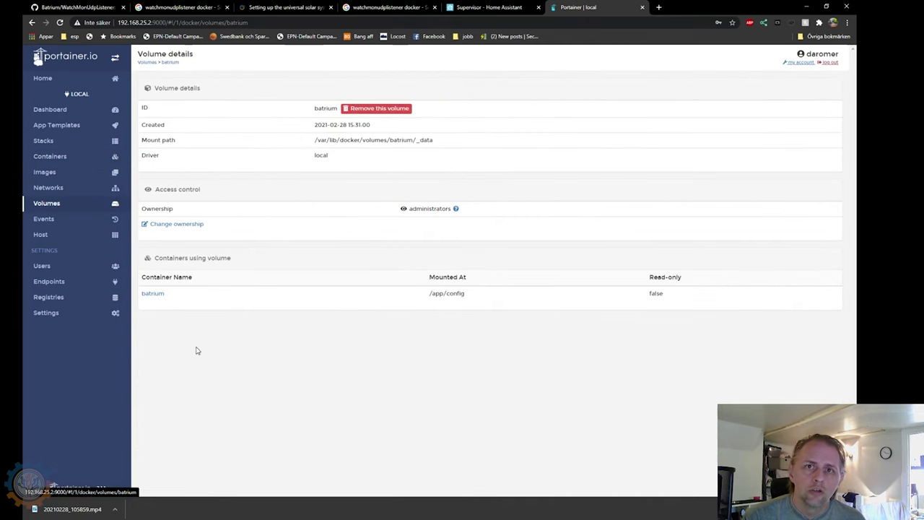
{"action": "left_click_drag", "start_coordinate": [440, 143], "coordinate": [315, 142]}
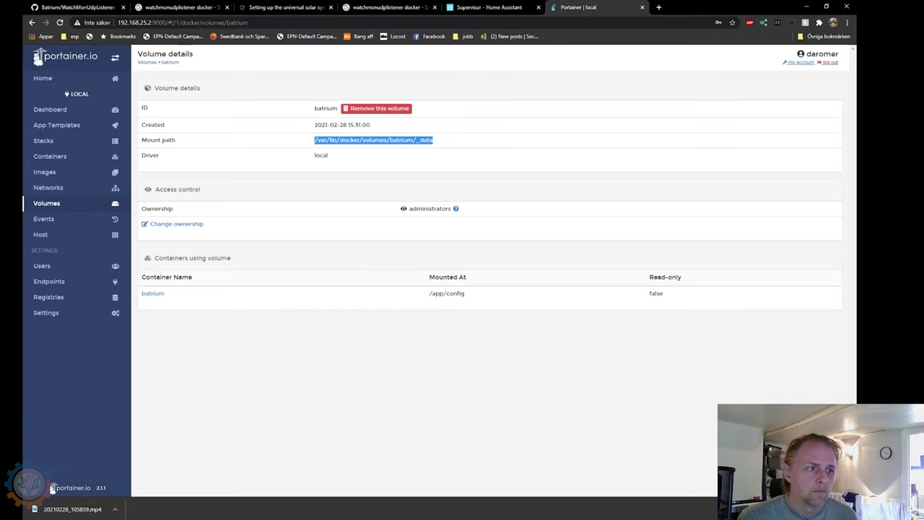
{"action": "key", "text": "alt+Tab"}
{"action": "left_click_drag", "start_coordinate": [325, 139], "coordinate": [274, 59]}
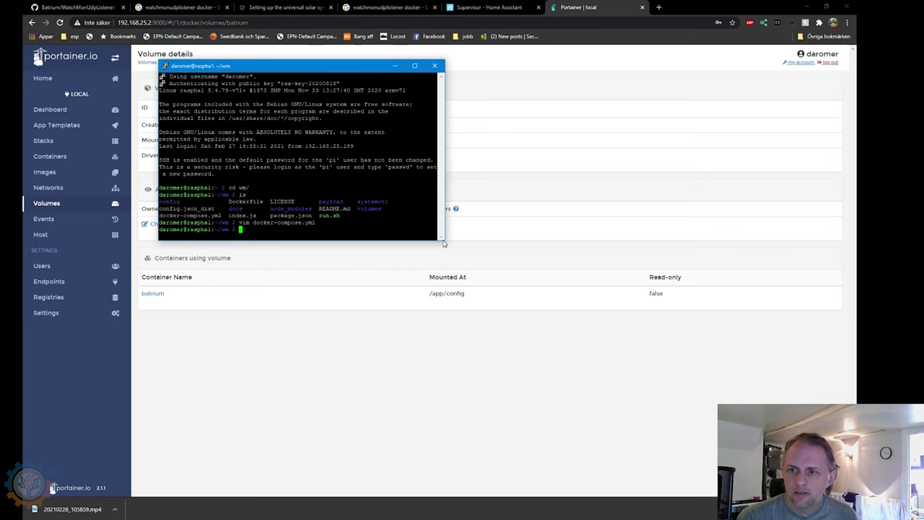
Step: Enlarge the terminal and open the batrium volume's config.json in vim
{"action": "left_click_drag", "start_coordinate": [445, 243], "coordinate": [630, 365]}
{"action": "type", "text": "~vim"}
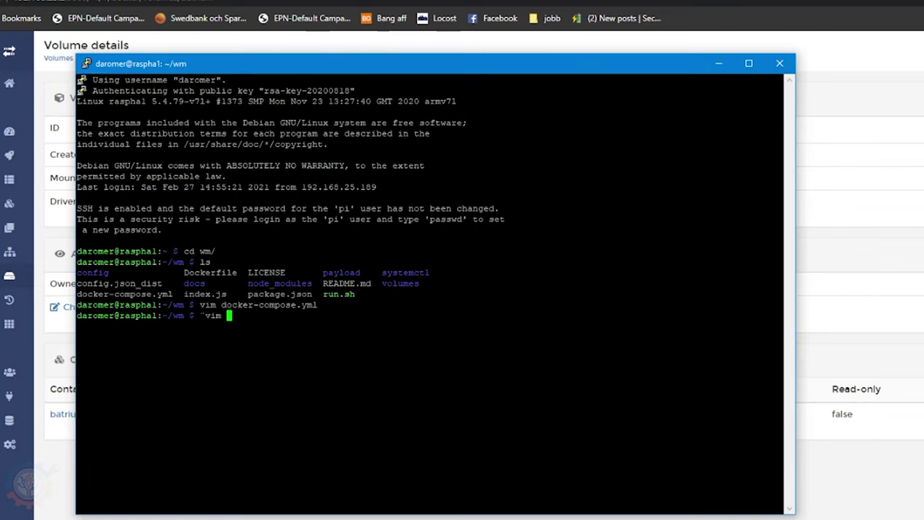
{"action": "key", "text": "BackSpace"}
{"action": "key", "text": "BackSpace"}
{"action": "key", "text": "BackSpace"}
{"action": "key", "text": "BackSpace"}
{"action": "key", "text": "BackSpace"}
{"action": "type", "text": "g"}
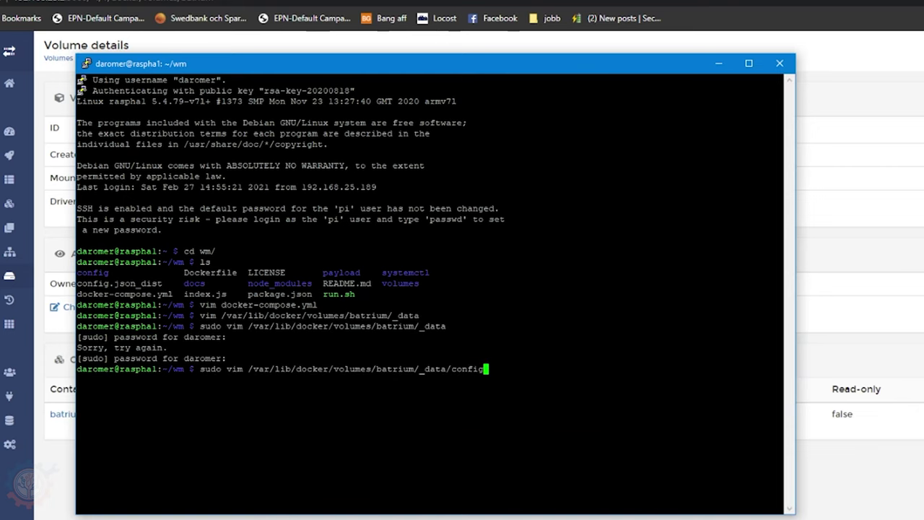
{"action": "type", "text": ".json"}
{"action": "key", "text": "Return"}
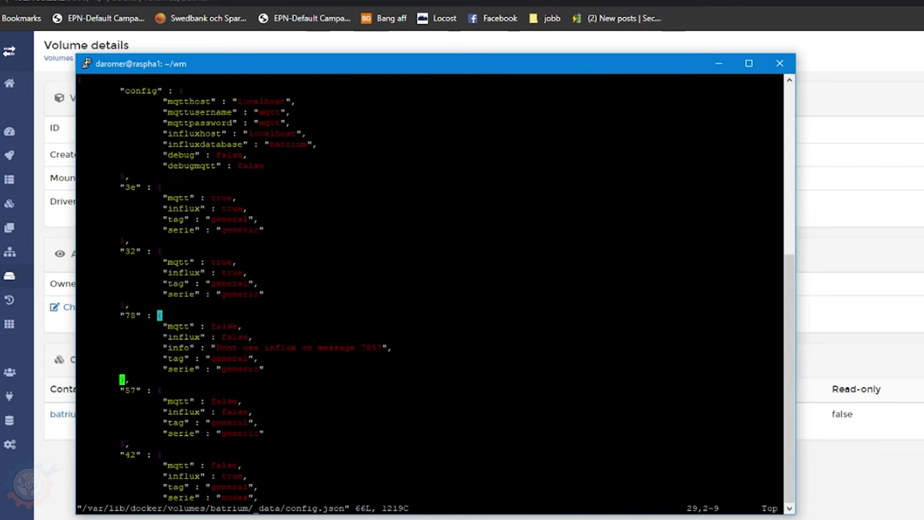
Step: Replace the mqtthost value localhost with 192.168.16.100
{"action": "key", "text": "Up"}
{"action": "key", "text": "Up"}
{"action": "key", "text": "Up"}
{"action": "key", "text": "Up"}
{"action": "key", "text": "Up"}
{"action": "key", "text": "Up"}
{"action": "key", "text": "Up"}
{"action": "key", "text": "Up"}
{"action": "key", "text": "Up"}
{"action": "key", "text": "Up"}
{"action": "key", "text": "Up"}
{"action": "key", "text": "Up"}
{"action": "key", "text": "Up"}
{"action": "key", "text": "Up"}
{"action": "key", "text": "Up"}
{"action": "key", "text": "Up"}
{"action": "key", "text": "Up"}
{"action": "key", "text": "Up"}
{"action": "key", "text": "Up"}
{"action": "key", "text": "Up"}
{"action": "key", "text": "Up"}
{"action": "key", "text": "Up"}
{"action": "key", "text": "Down"}
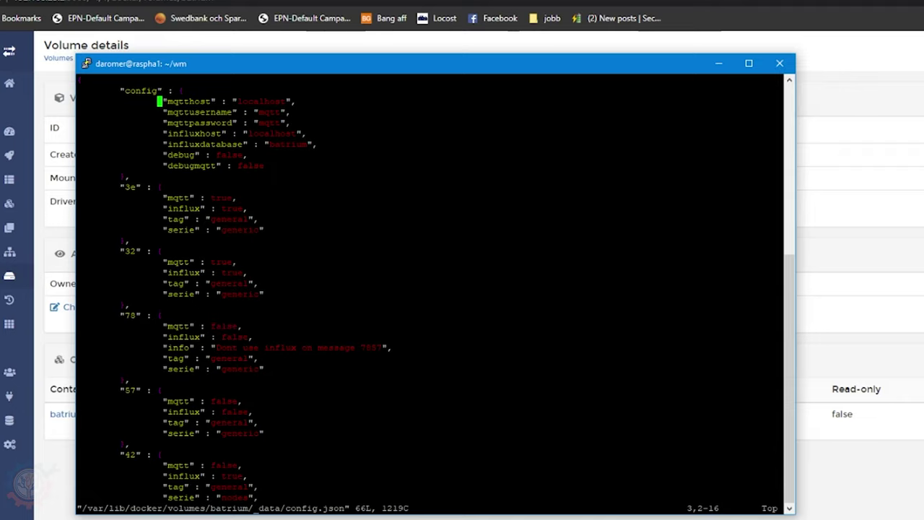
{"action": "key", "text": "Right"}
{"action": "key", "text": "Right"}
{"action": "key", "text": "Right"}
{"action": "key", "text": "Right"}
{"action": "key", "text": "Right"}
{"action": "key", "text": "Right"}
{"action": "key", "text": "Right"}
{"action": "key", "text": "Right"}
{"action": "key", "text": "Right"}
{"action": "key", "text": "Right"}
{"action": "key", "text": "Right"}
{"action": "key", "text": "Right"}
{"action": "key", "text": "Right"}
{"action": "key", "text": "Right"}
{"action": "key", "text": "Right"}
{"action": "key", "text": "Right"}
{"action": "key", "text": "Right"}
{"action": "key", "text": "Right"}
{"action": "key", "text": "Right"}
{"action": "key", "text": "Right"}
{"action": "key", "text": "Right"}
{"action": "key", "text": "Right"}
{"action": "key", "text": "Right"}
{"action": "key", "text": "Right"}
{"action": "key", "text": "Right"}
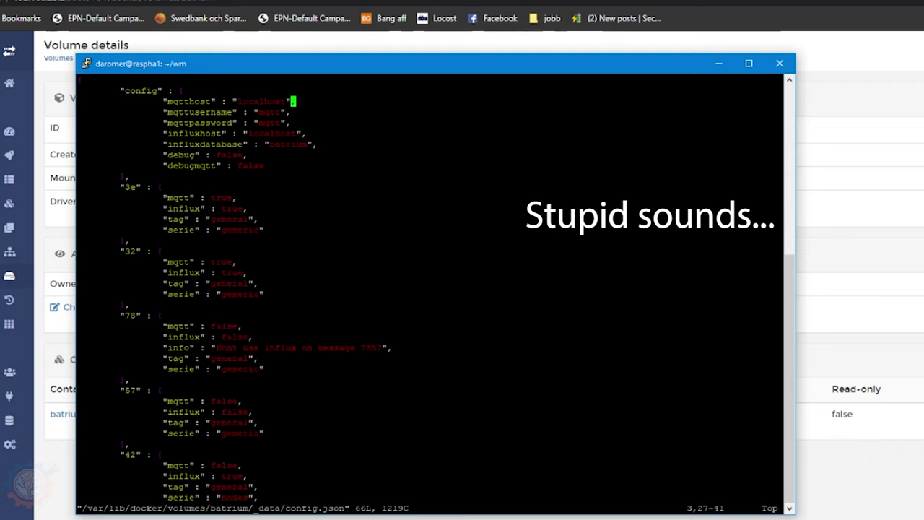
{"action": "key", "text": "Left"}
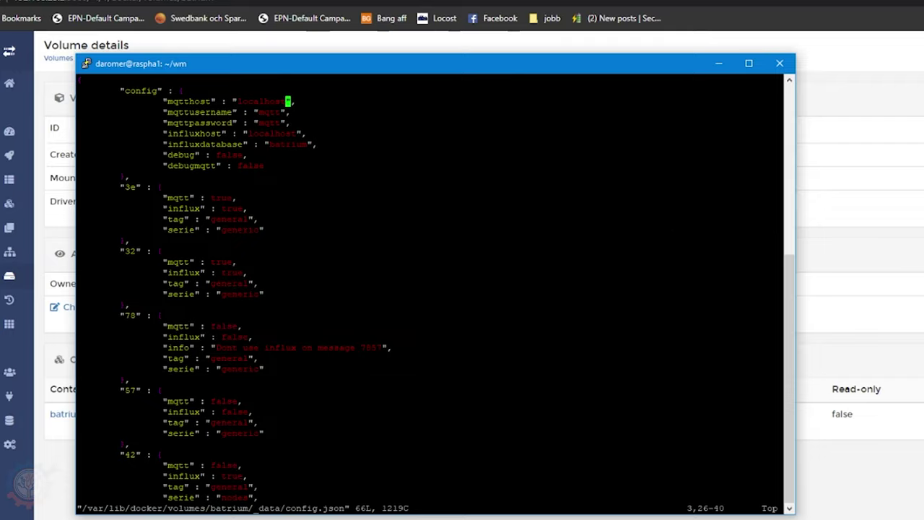
{"action": "key", "text": "Left"}
{"action": "key", "text": "Left"}
{"action": "key", "text": "Right"}
{"action": "key", "text": "Right"}
{"action": "key", "text": "i"}
{"action": "key", "text": "BackSpace"}
{"action": "key", "text": "BackSpace"}
{"action": "key", "text": "BackSpace"}
{"action": "key", "text": "BackSpace"}
{"action": "key", "text": "BackSpace"}
{"action": "key", "text": "BackSpace"}
{"action": "key", "text": "BackSpace"}
{"action": "key", "text": "BackSpace"}
{"action": "key", "text": "BackSpace"}
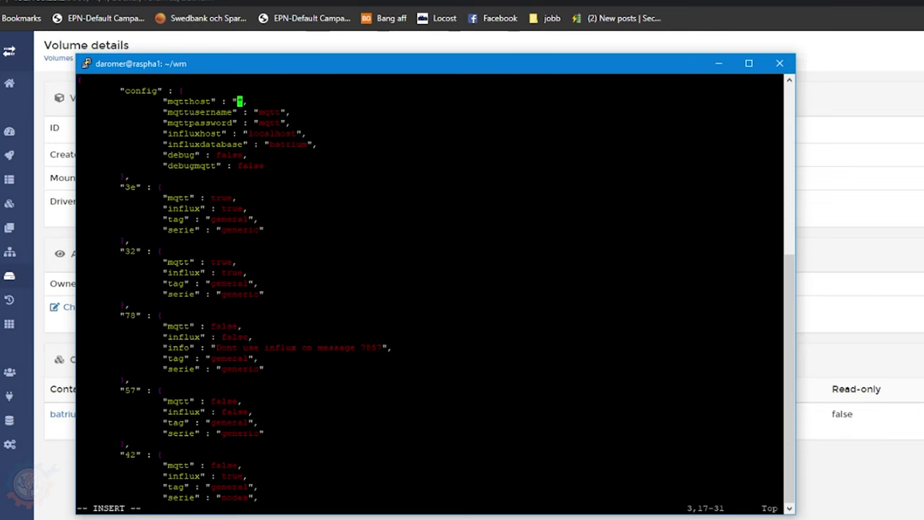
{"action": "key", "text": "F1"}
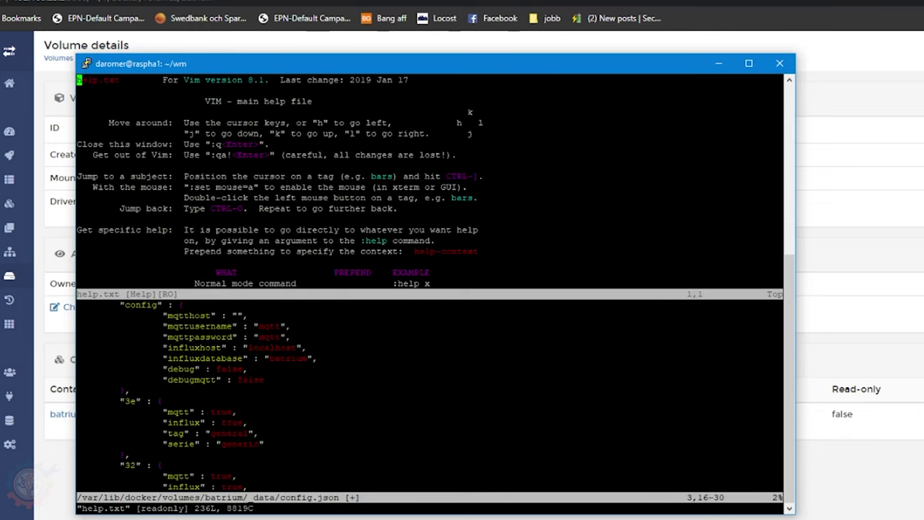
{"action": "type", "text": ":q"}
{"action": "key", "text": "Return"}
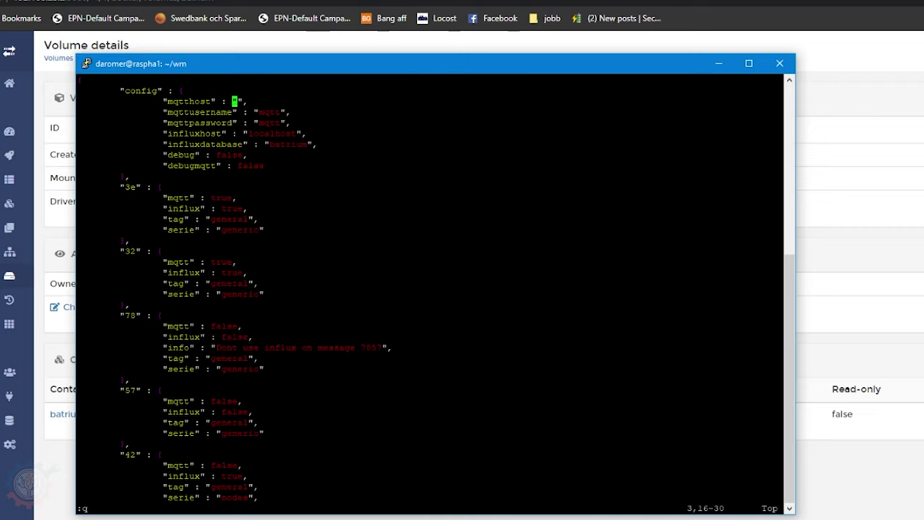
{"action": "key", "text": "F1"}
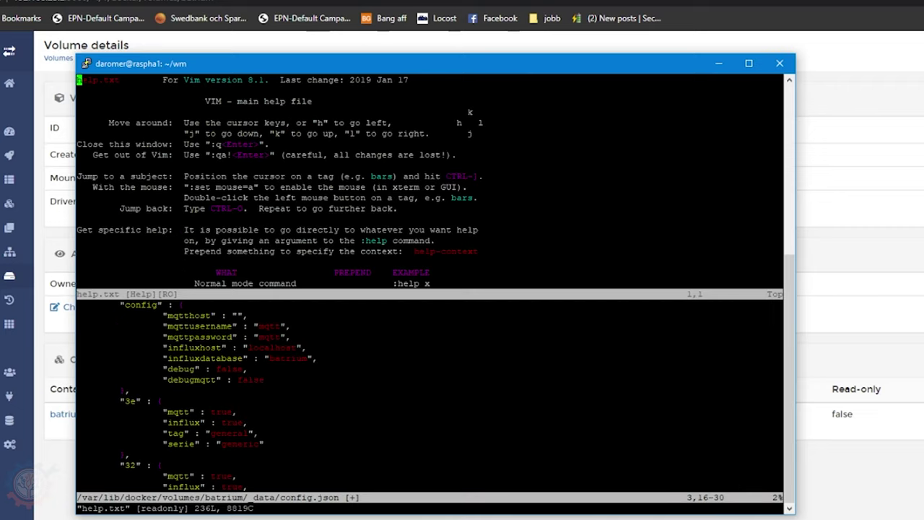
{"action": "type", "text": ":q"}
{"action": "key", "text": "Return"}
{"action": "type", "text": "a192.168.16.1"}
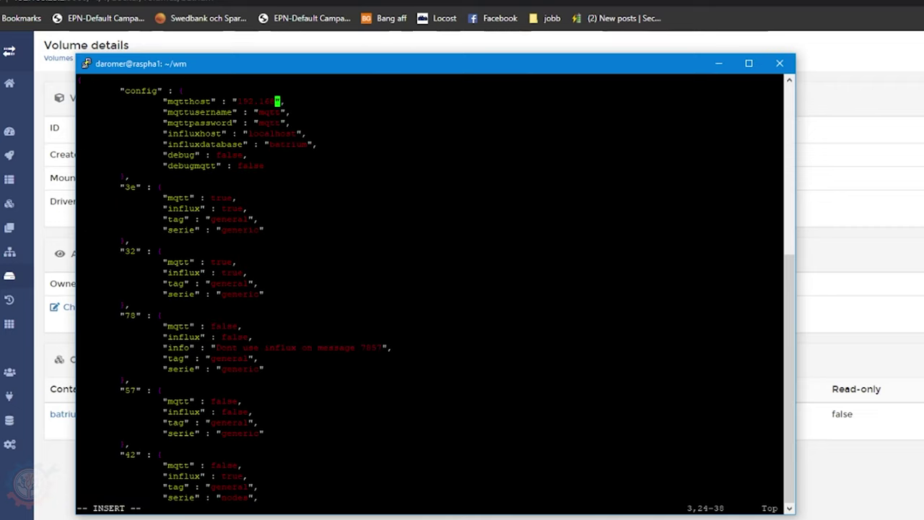
{"action": "type", "text": "00"}
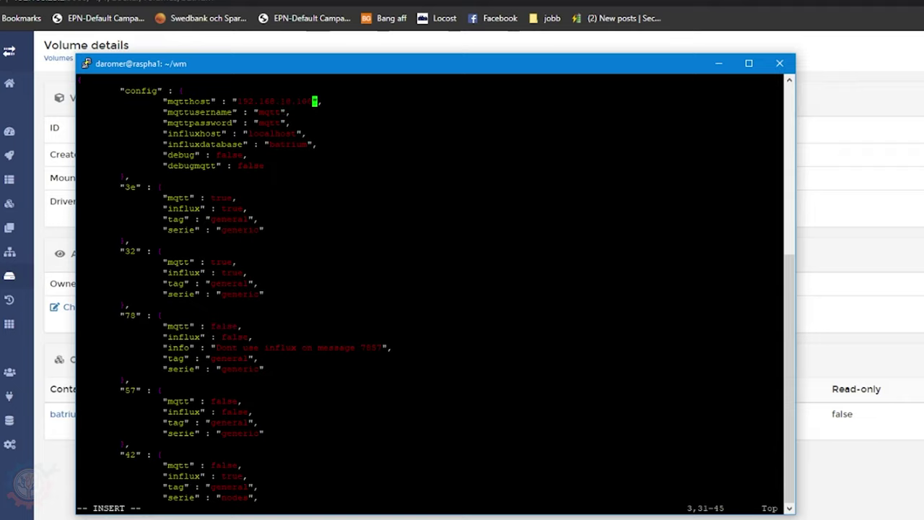
Step: Replace the influxhost value localhost with 192.168.10.100
{"action": "key", "text": "Down"}
{"action": "key", "text": "Down"}
{"action": "key", "text": "Down"}
{"action": "key", "text": "Left"}
{"action": "key", "text": "Left"}
{"action": "key", "text": "BackSpace"}
{"action": "key", "text": "BackSpace"}
{"action": "key", "text": "BackSpace"}
{"action": "key", "text": "BackSpace"}
{"action": "key", "text": "BackSpace"}
{"action": "key", "text": "BackSpace"}
{"action": "key", "text": "BackSpace"}
{"action": "key", "text": "BackSpace"}
{"action": "key", "text": "BackSpace"}
{"action": "type", "text": "192.168.10.100"}
{"action": "key", "text": "Down"}
Step: Review the 32, 3e and 42 message settings, then save config.json with :wq
{"action": "key", "text": "Left"}
{"action": "key", "text": "Left"}
{"action": "key", "text": "Left"}
{"action": "key", "text": "Up"}
{"action": "key", "text": "Up"}
{"action": "key", "text": "Up"}
{"action": "key", "text": "Up"}
{"action": "key", "text": "Down"}
{"action": "key", "text": "Down"}
{"action": "key", "text": "Up"}
{"action": "key", "text": "Up"}
{"action": "key", "text": "Down"}
{"action": "key", "text": "Left"}
{"action": "key", "text": "Left"}
{"action": "key", "text": "Down"}
{"action": "key", "text": "Down"}
{"action": "key", "text": "Down"}
{"action": "key", "text": "Down"}
{"action": "key", "text": "Down"}
{"action": "key", "text": "Up"}
{"action": "key", "text": "Down"}
{"action": "key", "text": "Down"}
{"action": "key", "text": "Down"}
{"action": "key", "text": "Down"}
{"action": "key", "text": "Down"}
{"action": "key", "text": "Down"}
{"action": "key", "text": "Down"}
{"action": "key", "text": "Down"}
{"action": "key", "text": "Down"}
{"action": "key", "text": "Down"}
{"action": "key", "text": "Down"}
{"action": "key", "text": "Down"}
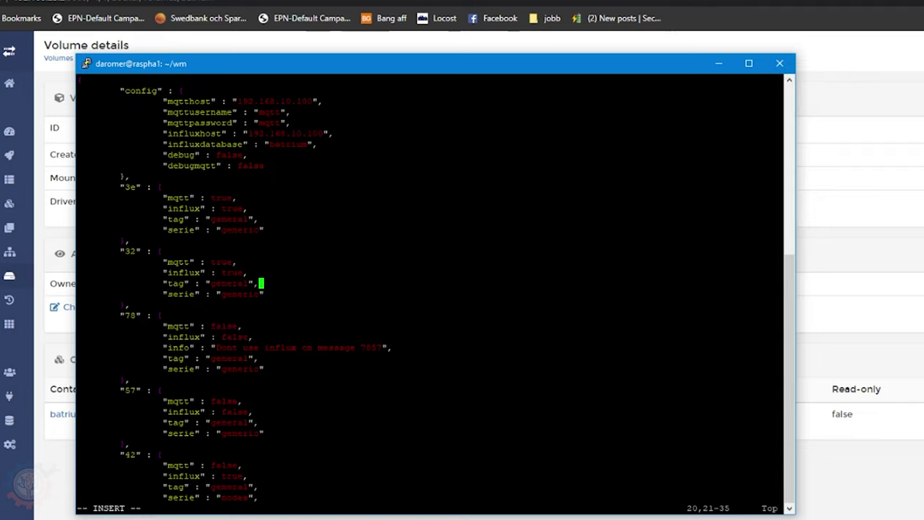
{"action": "key", "text": "Up"}
{"action": "key", "text": "Up"}
{"action": "key", "text": "Up"}
{"action": "key", "text": "Up"}
{"action": "key", "text": "Up"}
{"action": "key", "text": "Up"}
{"action": "key", "text": "Up"}
{"action": "key", "text": "Up"}
{"action": "key", "text": "Down"}
{"action": "key", "text": "Down"}
{"action": "key", "text": "Down"}
{"action": "key", "text": "Down"}
{"action": "key", "text": "Down"}
{"action": "key", "text": "Down"}
{"action": "key", "text": "Down"}
{"action": "key", "text": "Down"}
{"action": "key", "text": "Down"}
{"action": "key", "text": "Down"}
{"action": "key", "text": "Down"}
{"action": "key", "text": "Down"}
{"action": "key", "text": "Down"}
{"action": "key", "text": "Down"}
{"action": "key", "text": "Down"}
{"action": "key", "text": "Down"}
{"action": "key", "text": "Down"}
{"action": "key", "text": "Down"}
{"action": "key", "text": "Down"}
{"action": "key", "text": "Down"}
{"action": "key", "text": "Down"}
{"action": "key", "text": "Down"}
{"action": "key", "text": "Down"}
{"action": "key", "text": "Down"}
{"action": "key", "text": "Down"}
{"action": "key", "text": "Down"}
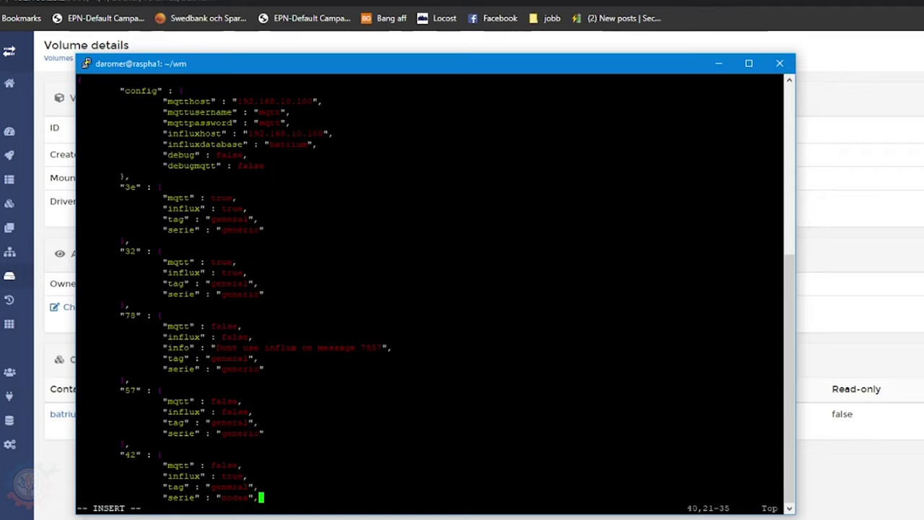
{"action": "key", "text": "Up"}
{"action": "key", "text": "Up"}
{"action": "key", "text": "Up"}
{"action": "key", "text": "Up"}
{"action": "key", "text": "Up"}
{"action": "key", "text": "Up"}
{"action": "key", "text": "Up"}
{"action": "key", "text": "Up"}
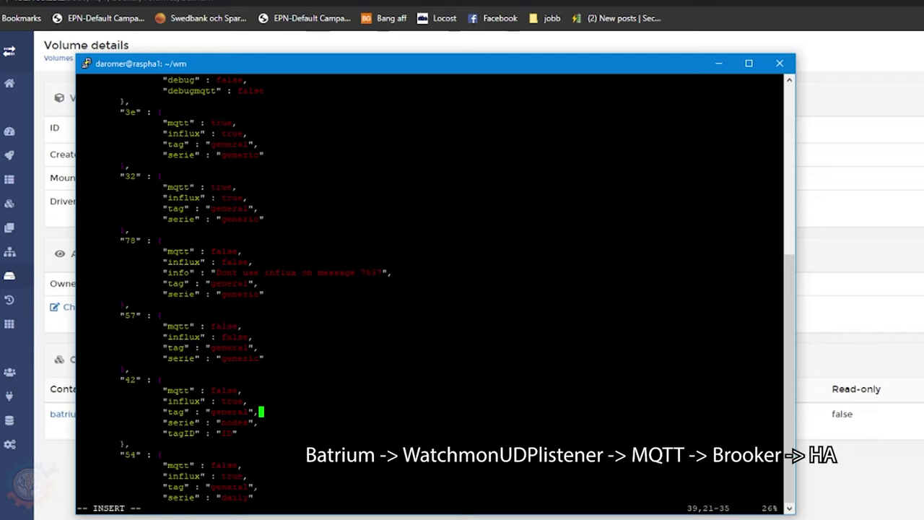
{"action": "key", "text": "Up"}
{"action": "key", "text": "Up"}
{"action": "key", "text": "Up"}
{"action": "key", "text": "Up"}
{"action": "key", "text": "Up"}
{"action": "key", "text": "Up"}
{"action": "key", "text": "Up"}
{"action": "key", "text": "Up"}
{"action": "key", "text": "Up"}
{"action": "key", "text": "Up"}
{"action": "key", "text": "Up"}
{"action": "key", "text": "Up"}
{"action": "key", "text": "Up"}
{"action": "key", "text": "Up"}
{"action": "key", "text": "Up"}
{"action": "key", "text": "Up"}
{"action": "key", "text": "Up"}
{"action": "key", "text": "Up"}
{"action": "key", "text": "Up"}
{"action": "key", "text": "Escape"}
{"action": "type", "text": ":wq"}
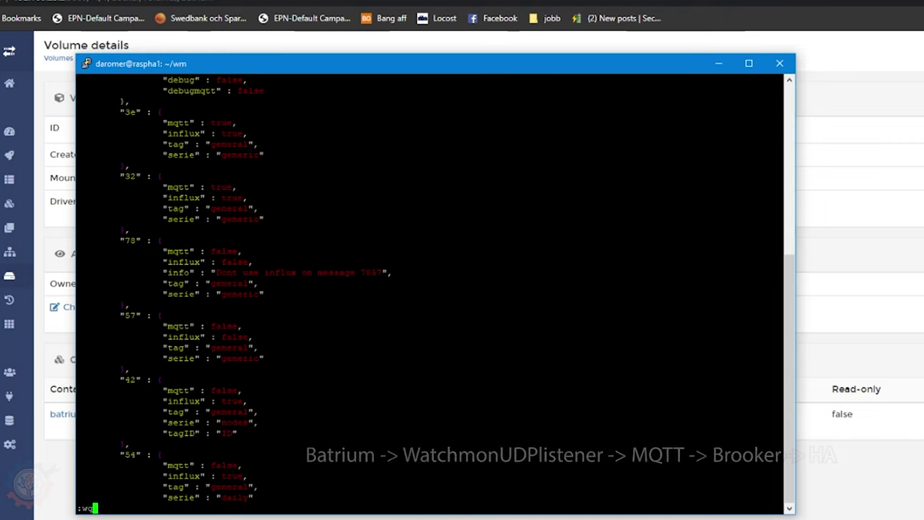
{"action": "key", "text": "Return"}
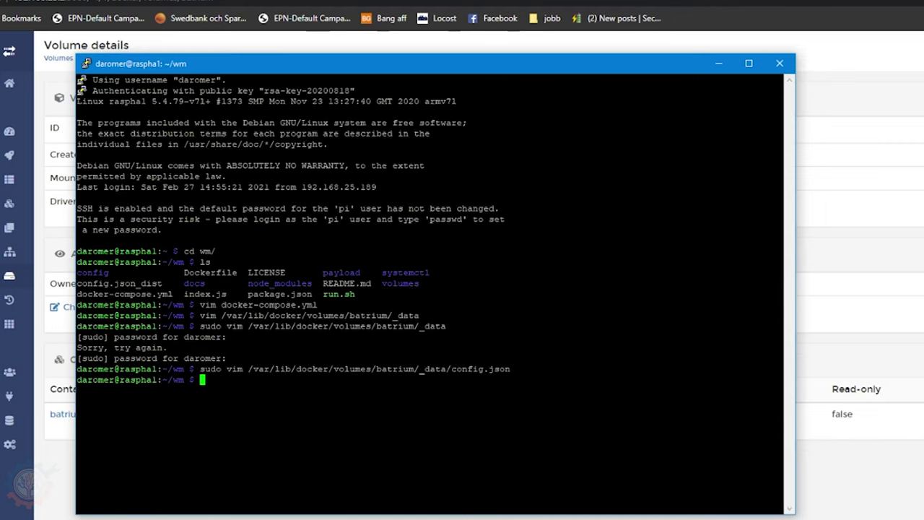
Step: Restart the batrium container and confirm its logs show the logger listening at port 18542
{"action": "key", "text": "alt+Tab"}
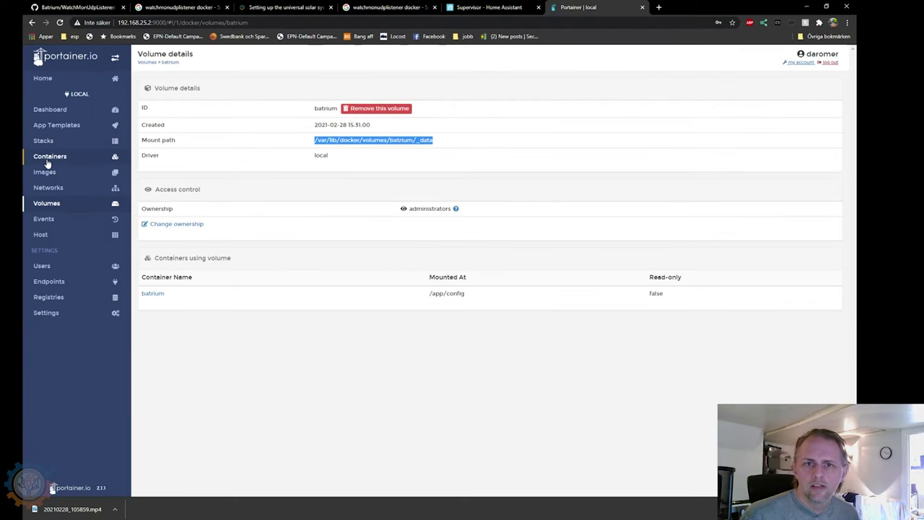
{"action": "left_click", "coordinate": [46, 160]}
{"action": "left_click", "coordinate": [162, 183]}
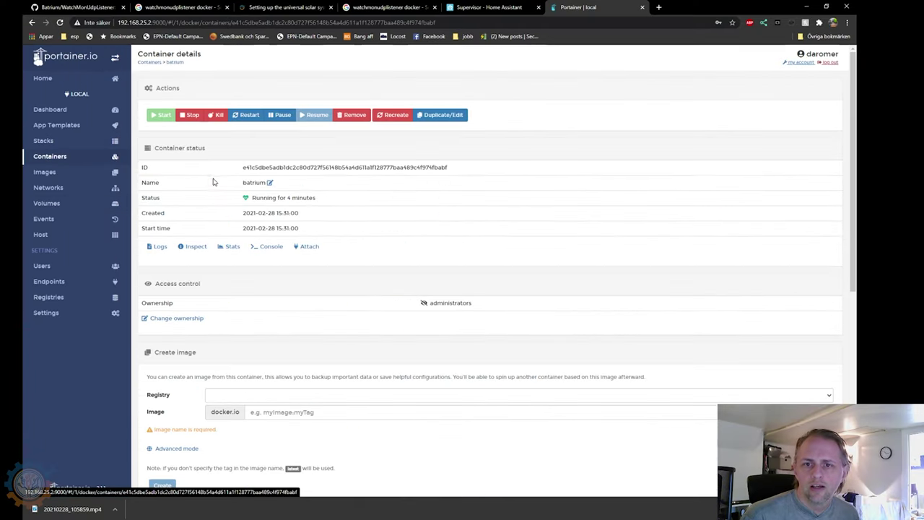
{"action": "left_click", "coordinate": [251, 116]}
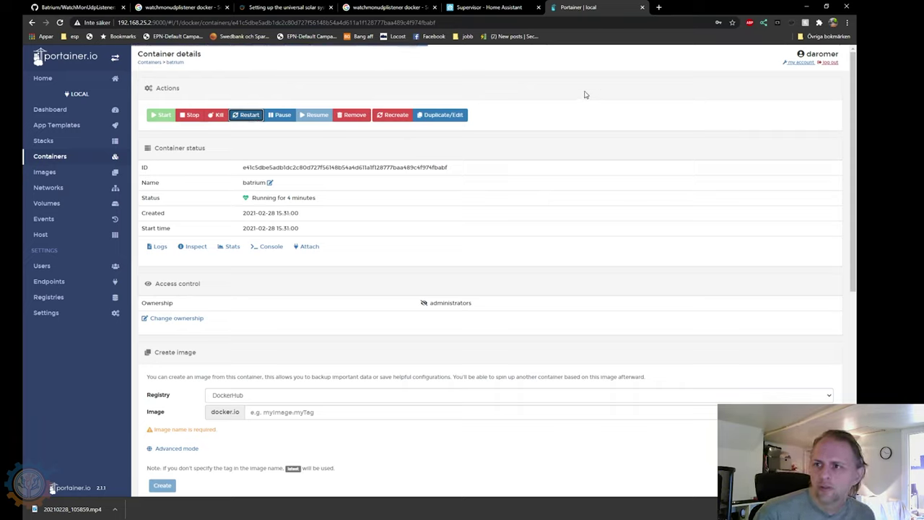
{"action": "left_click", "coordinate": [160, 247]}
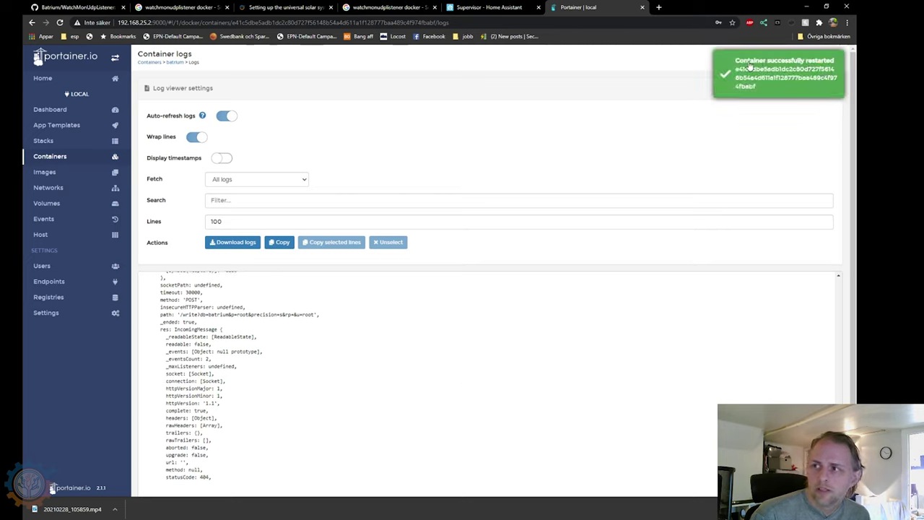
{"action": "scroll", "coordinate": [242, 405], "scroll_direction": "up", "scroll_amount": 3}
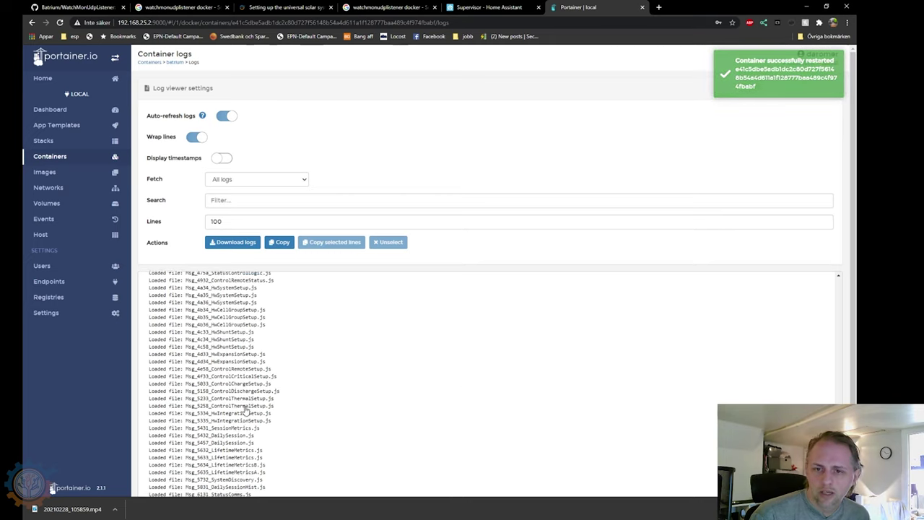
{"action": "scroll", "coordinate": [239, 406], "scroll_direction": "down", "scroll_amount": 3}
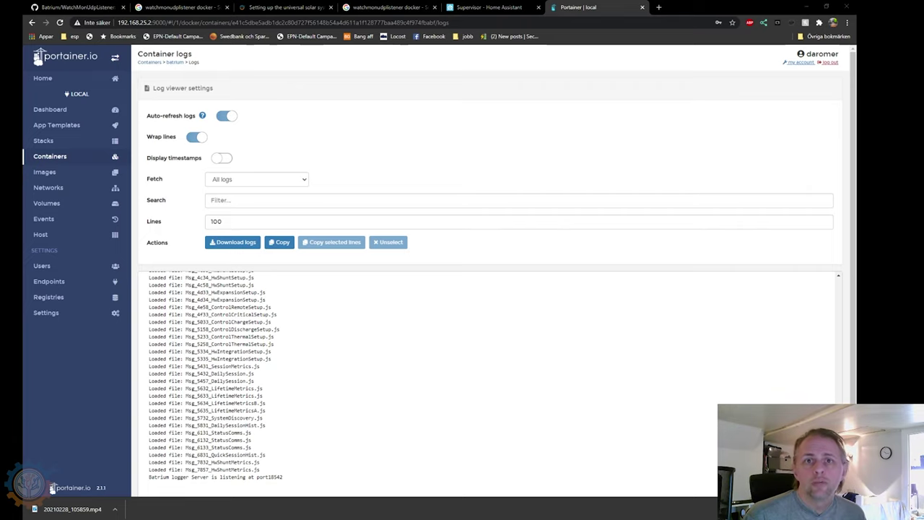
Step: Inspect the Batrium/3913 415a and 3e32 messages in MQTT Explorer, then return to Supervisor
{"action": "left_click", "coordinate": [57, 140]}
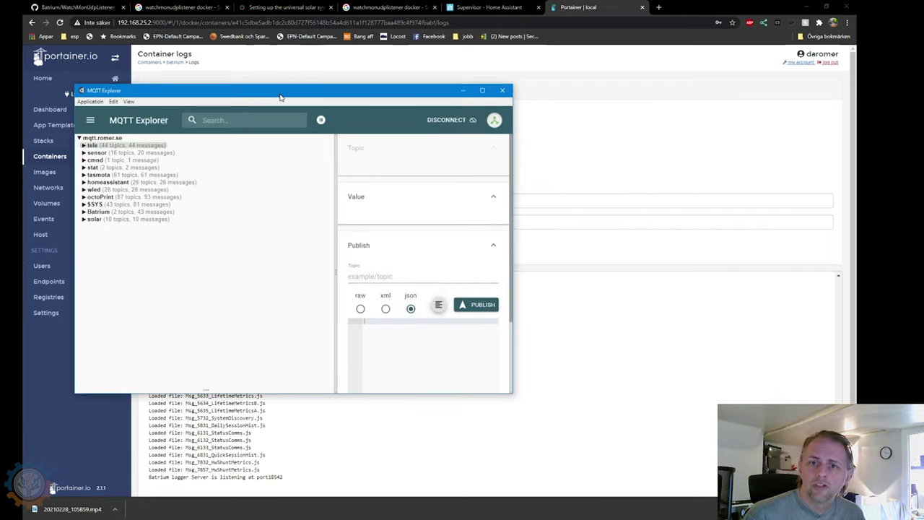
{"action": "left_click", "coordinate": [51, 126]}
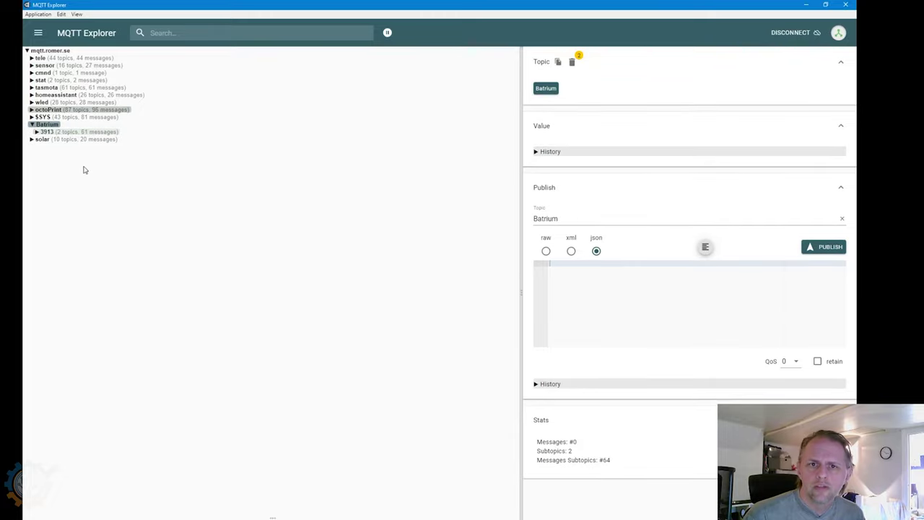
{"action": "left_click", "coordinate": [46, 132]}
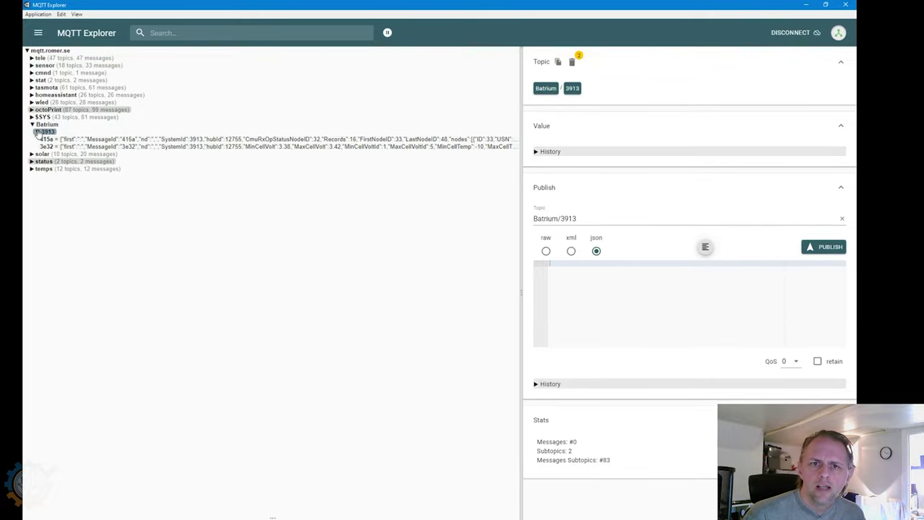
{"action": "left_click", "coordinate": [36, 133]}
{"action": "left_click", "coordinate": [35, 133]}
{"action": "left_click", "coordinate": [50, 139]}
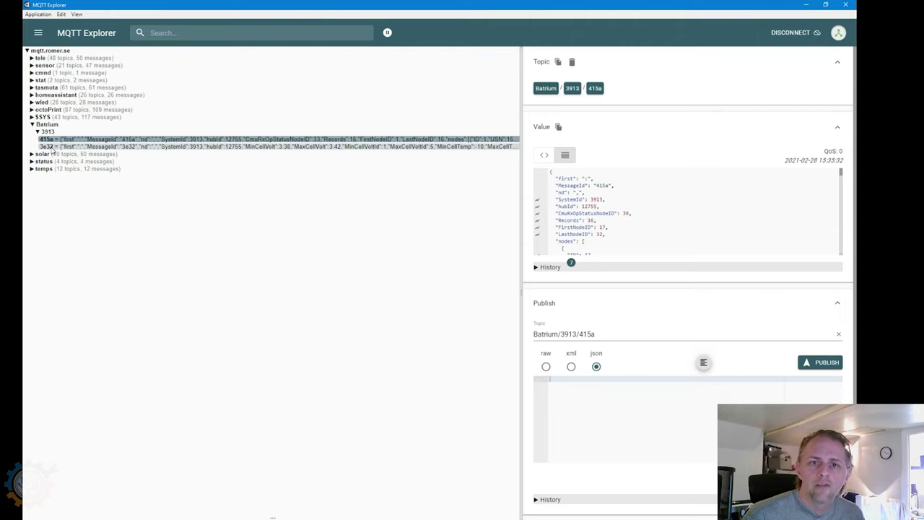
{"action": "left_click", "coordinate": [52, 147]}
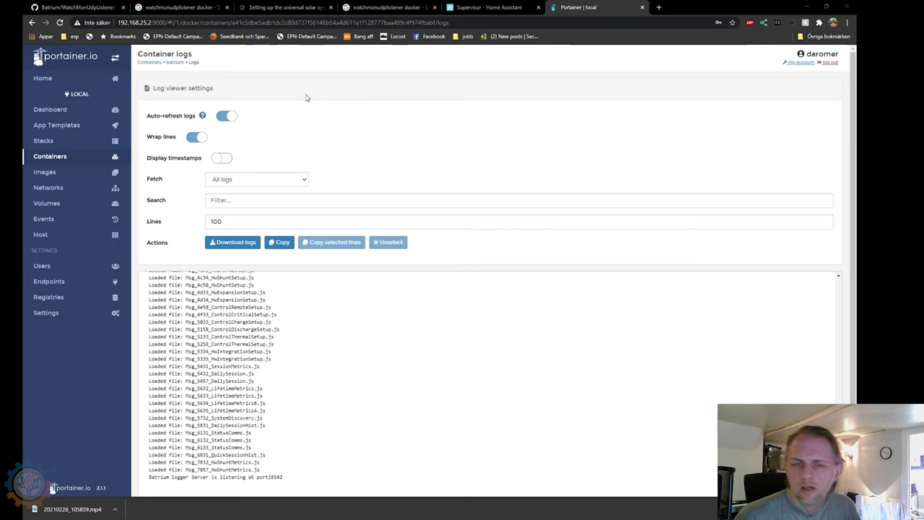
{"action": "key", "text": "alt+Tab"}
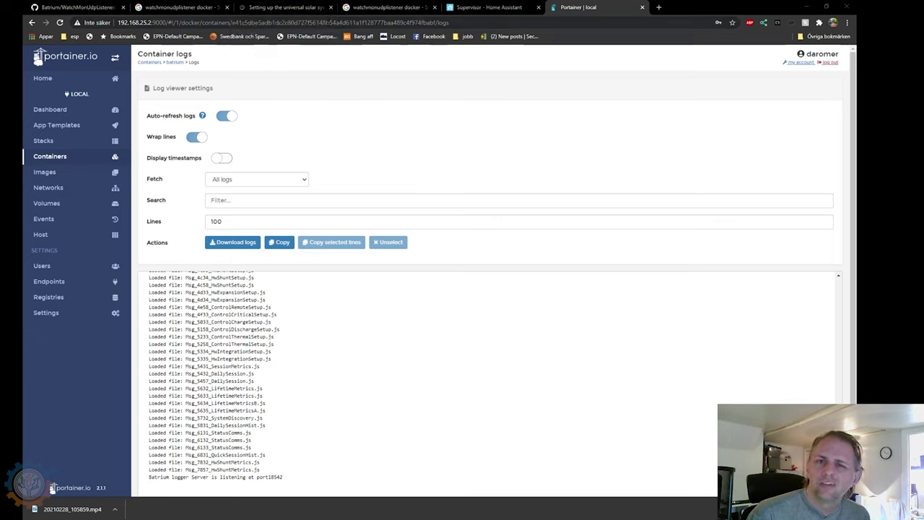
{"action": "key", "text": "ctrl+shift+Tab"}
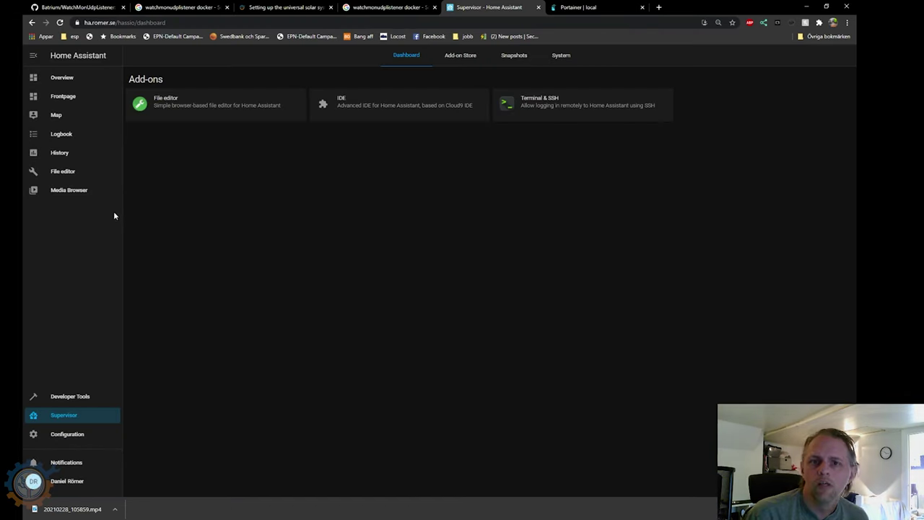
Step: Check the Batrium sensors' Batrium/3913/5732 topic in configuration.yaml against MQTT Explorer
{"action": "left_click", "coordinate": [67, 173]}
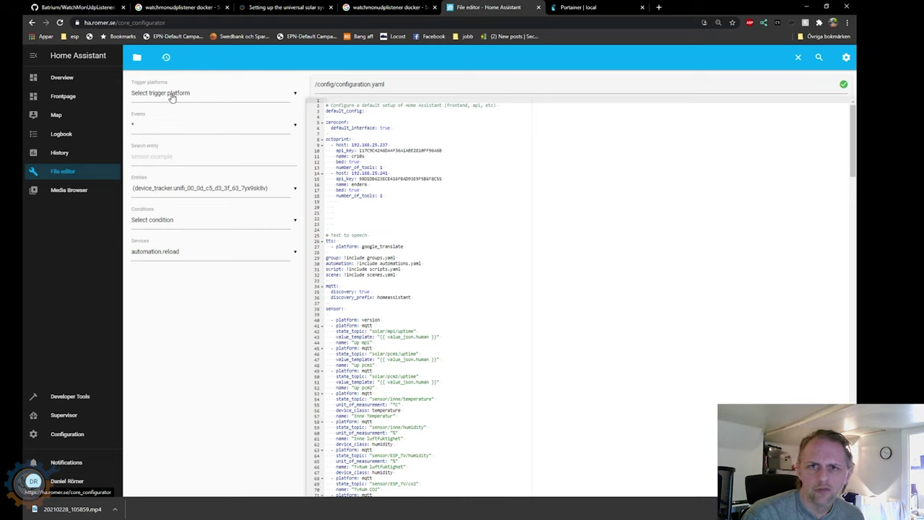
{"action": "scroll", "coordinate": [495, 272], "scroll_direction": "down", "scroll_amount": 2}
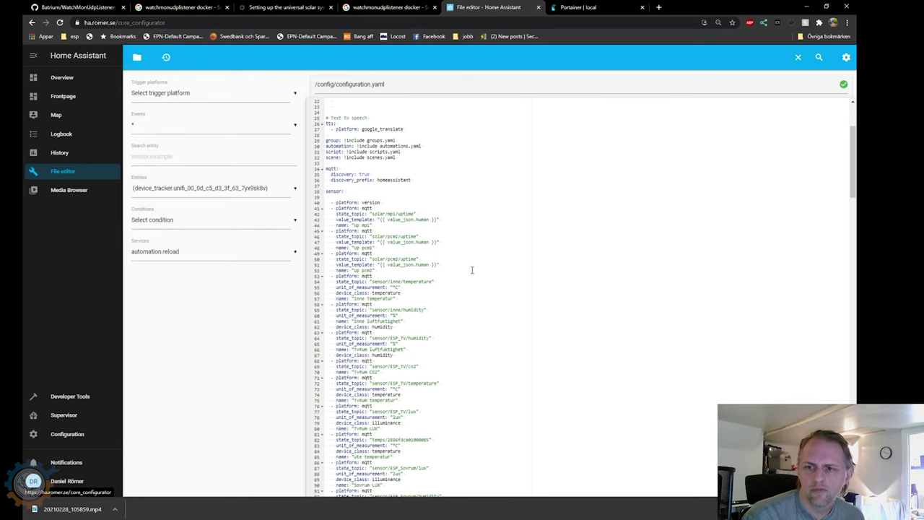
{"action": "scroll", "coordinate": [459, 268], "scroll_direction": "down", "scroll_amount": 9}
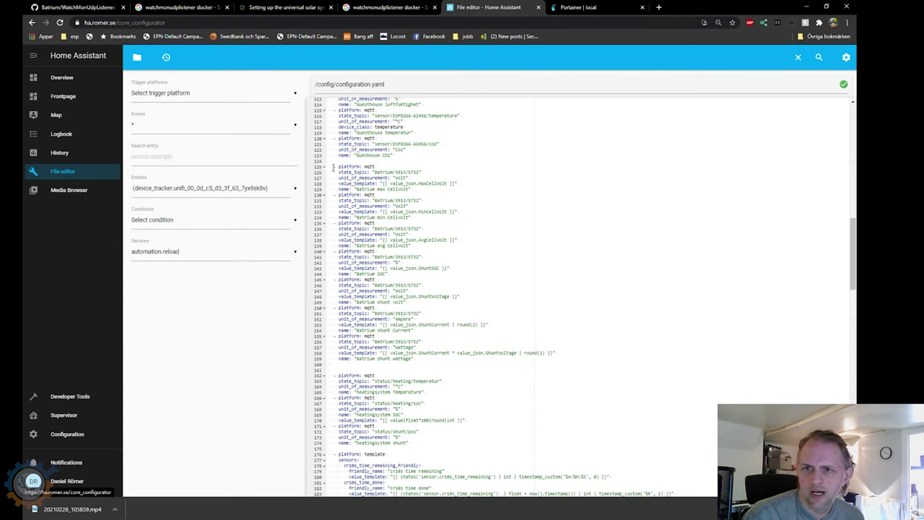
{"action": "left_click_drag", "start_coordinate": [333, 168], "coordinate": [442, 363]}
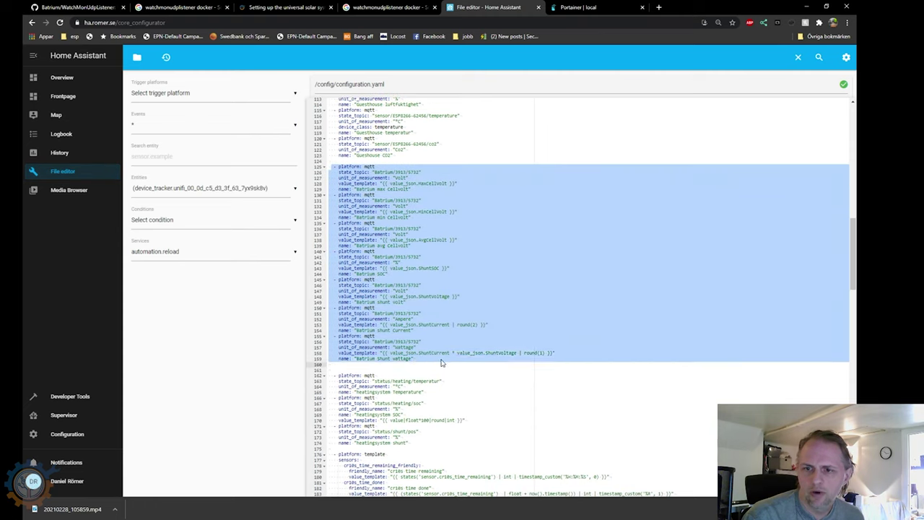
{"action": "left_click", "coordinate": [493, 236]}
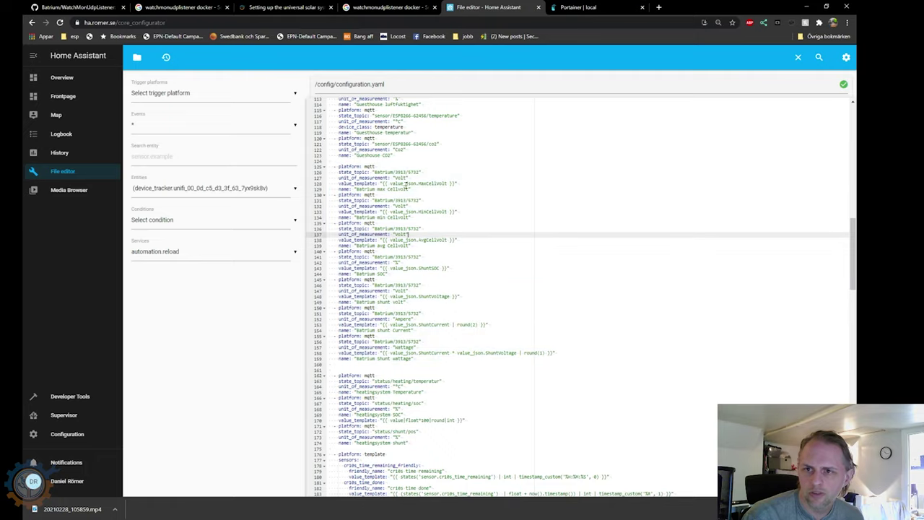
{"action": "left_click_drag", "start_coordinate": [373, 172], "coordinate": [419, 172]}
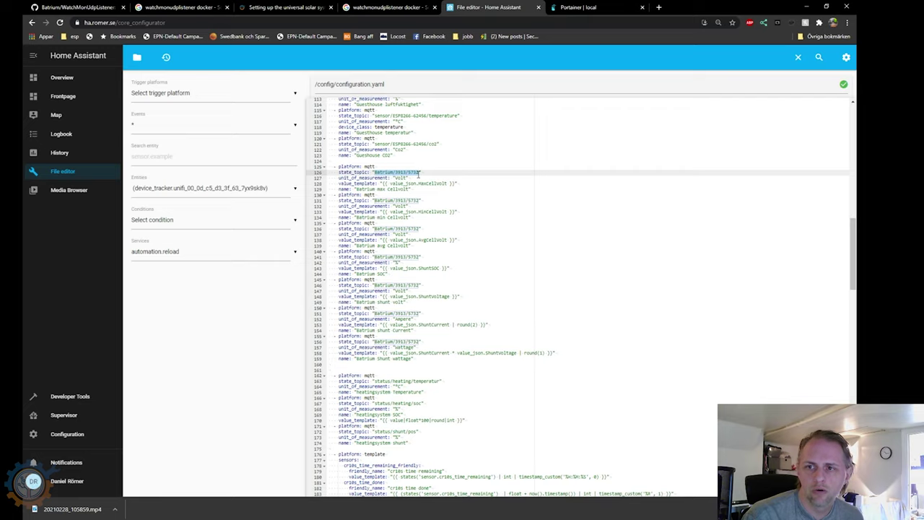
{"action": "left_click", "coordinate": [416, 174]}
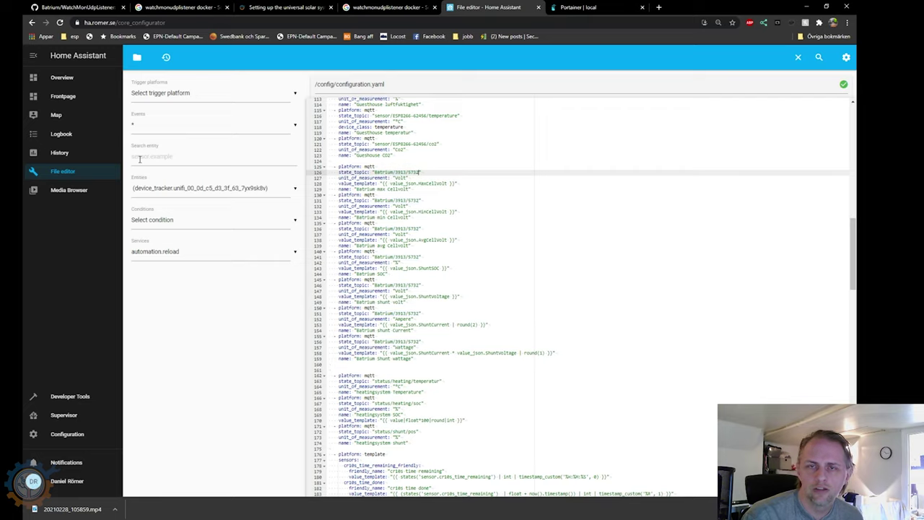
{"action": "key", "text": "alt+Tab"}
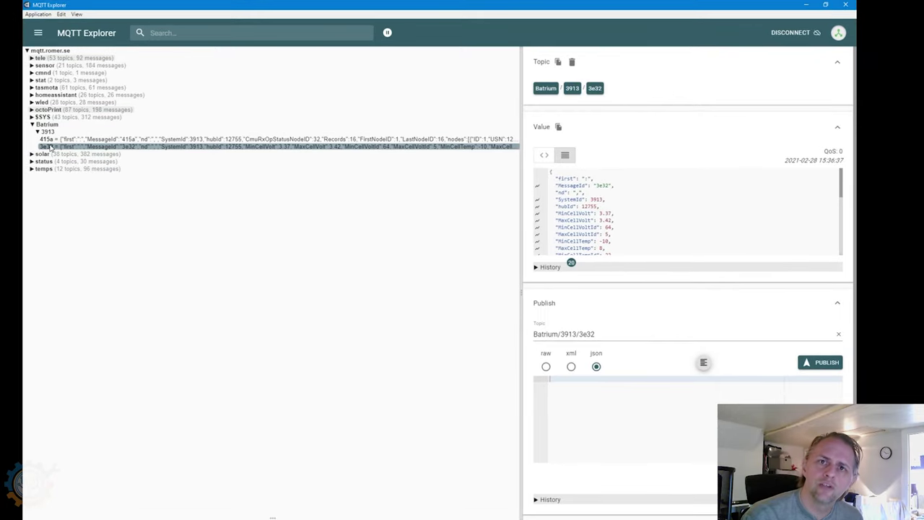
{"action": "left_click", "coordinate": [805, 5]}
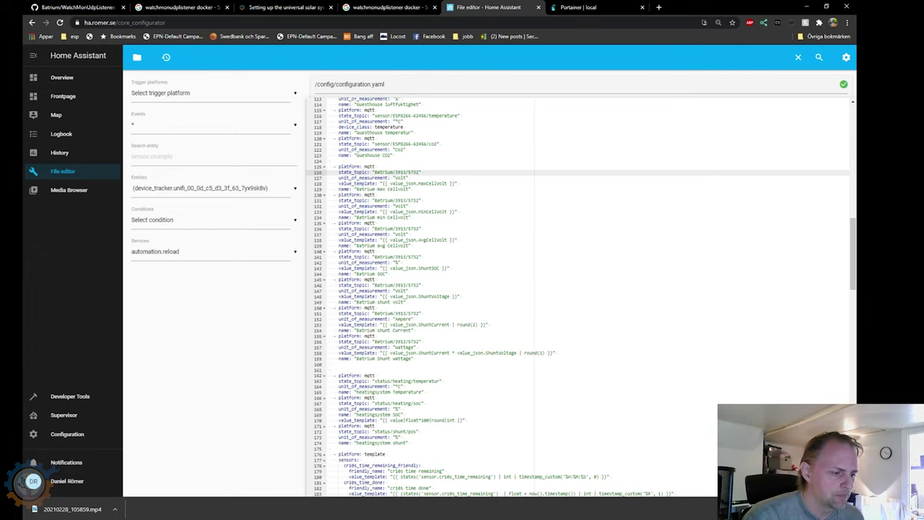
{"action": "key", "text": "alt+Tab"}
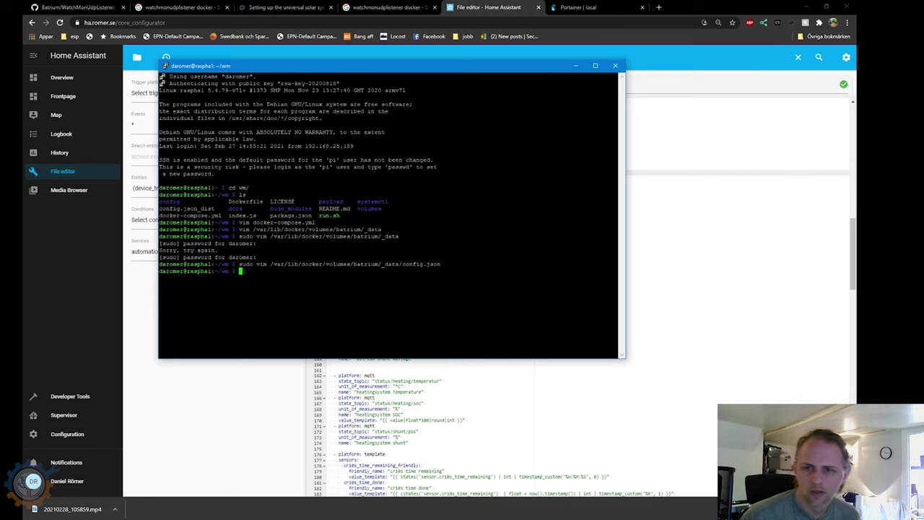
Step: Reopen config.json in vim, set message 57's mqtt value to true, and save
{"action": "key", "text": "Up"}
{"action": "key", "text": "Return"}
{"action": "key", "text": "Down"}
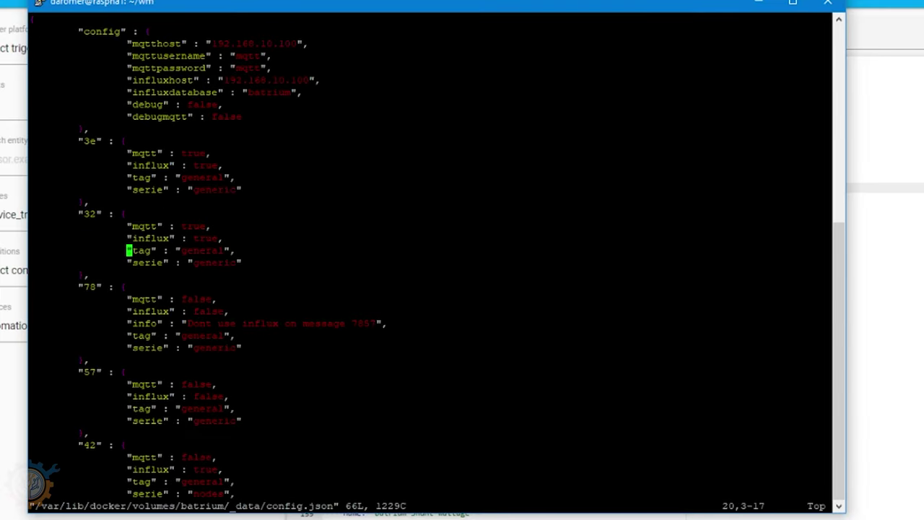
{"action": "key", "text": "Down"}
{"action": "key", "text": "Down"}
{"action": "key", "text": "Down"}
{"action": "key", "text": "Down"}
{"action": "key", "text": "Down"}
{"action": "key", "text": "Down"}
{"action": "key", "text": "Down"}
{"action": "key", "text": "Down"}
{"action": "key", "text": "Down"}
{"action": "key", "text": "Down"}
{"action": "key", "text": "Down"}
{"action": "key", "text": "w"}
{"action": "key", "text": "w"}
{"action": "key", "text": "w"}
{"action": "key", "text": "w"}
{"action": "type", "text": ":w"}
{"action": "key", "text": "Return"}
{"action": "type", "text": "cwtrue"}
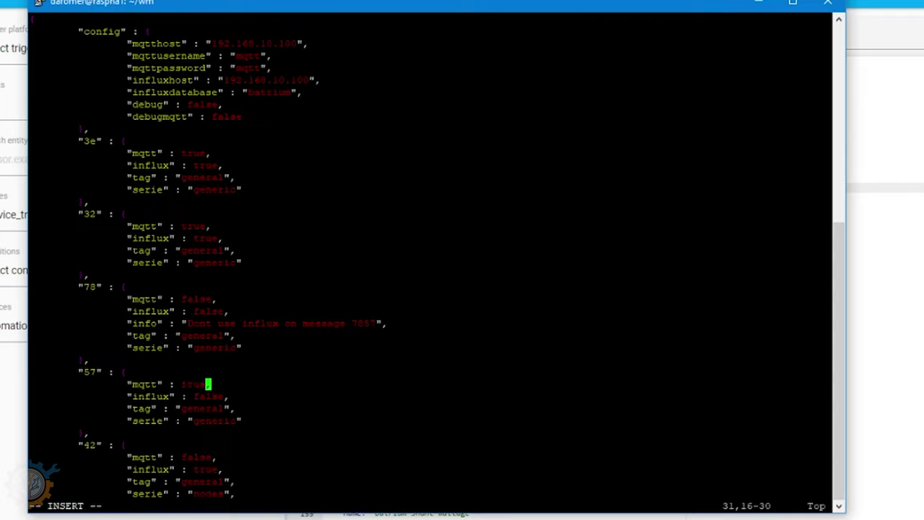
{"action": "key", "text": "Escape"}
{"action": "type", "text": ":wq"}
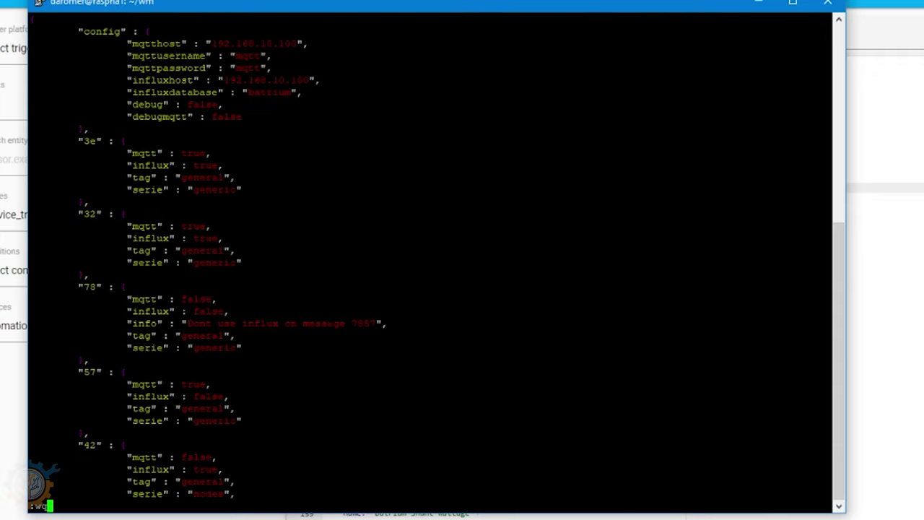
{"action": "key", "text": "Return"}
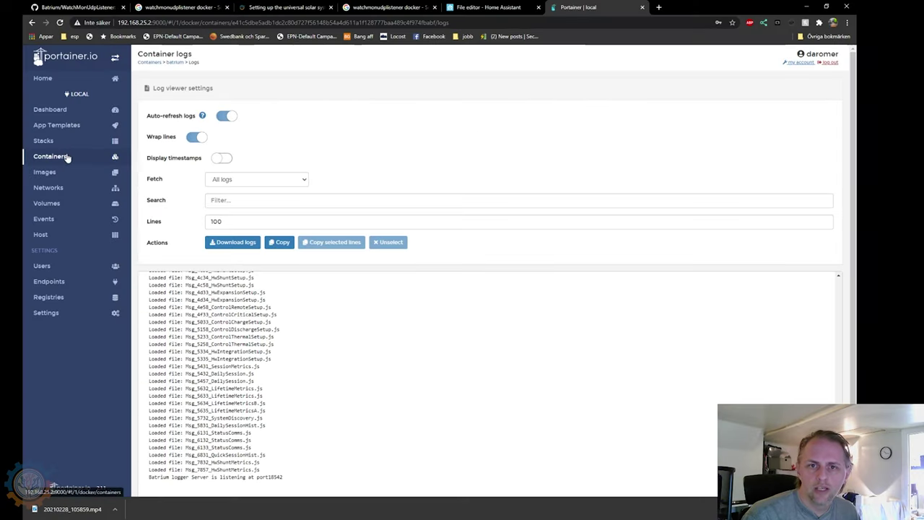
{"action": "left_click", "coordinate": [64, 156]}
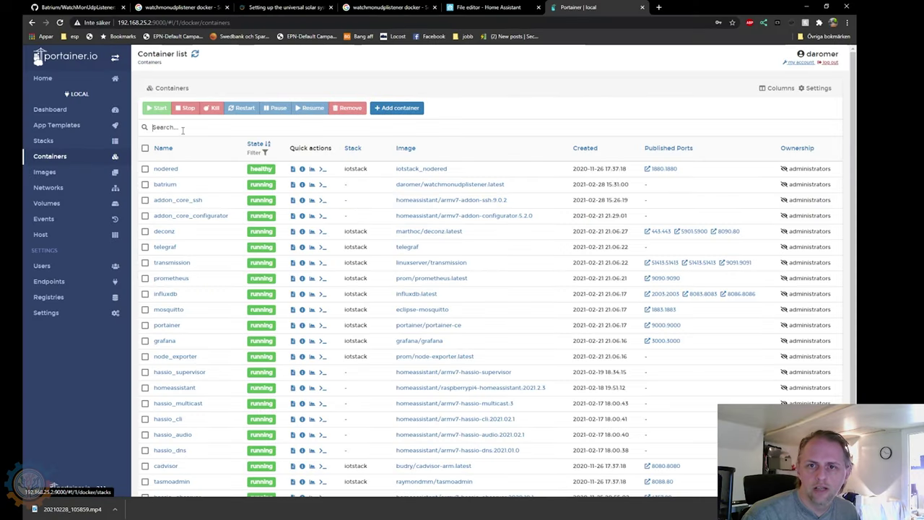
Step: Restart the batrium container, confirm Batrium/3913/5732 messages arrive, and return to configuration.yaml
{"action": "left_click", "coordinate": [164, 184]}
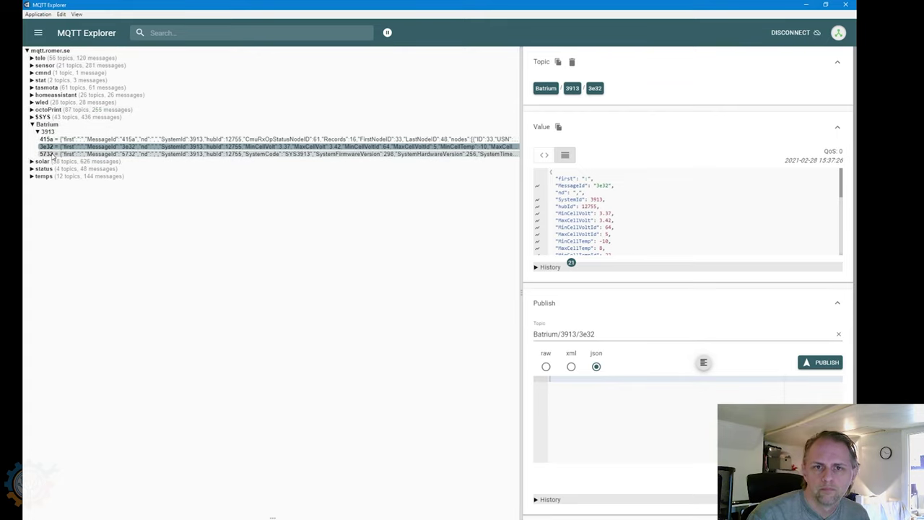
{"action": "left_click", "coordinate": [325, 154]}
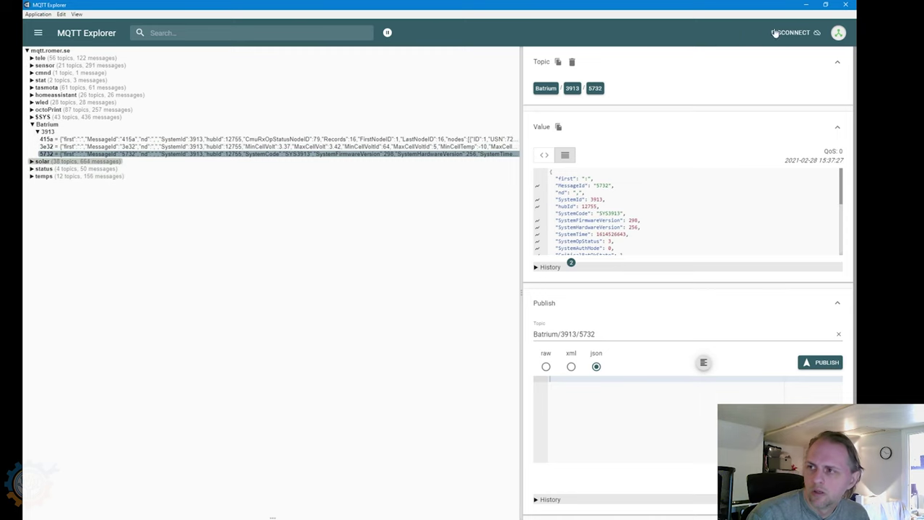
{"action": "key", "text": "alt+Tab"}
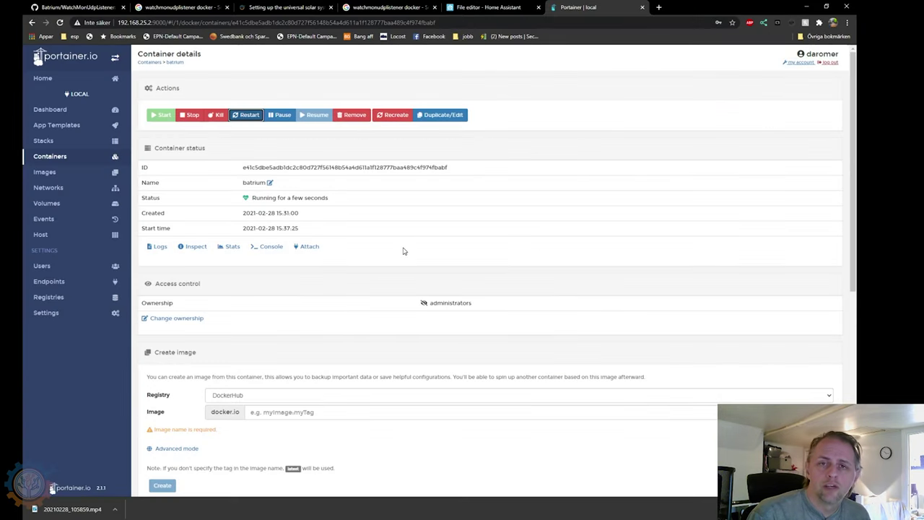
{"action": "left_click", "coordinate": [488, 8]}
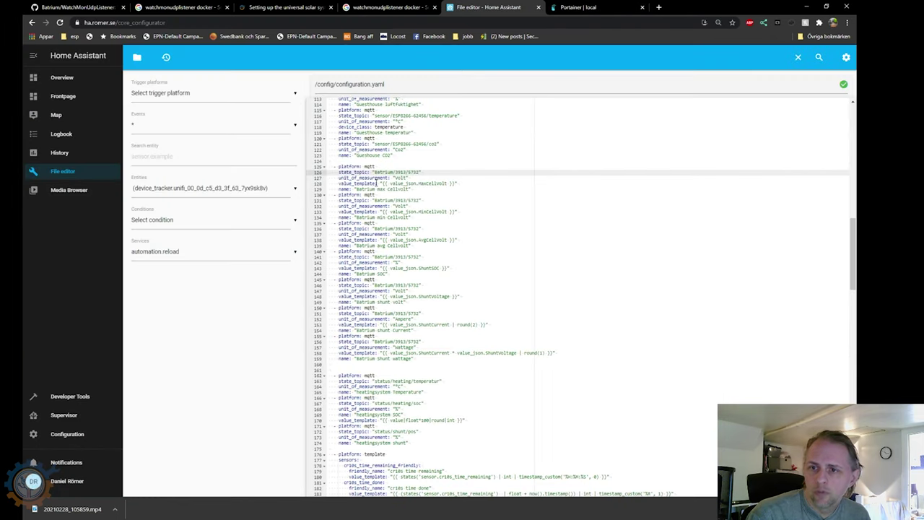
{"action": "left_click_drag", "start_coordinate": [330, 166], "coordinate": [397, 174]}
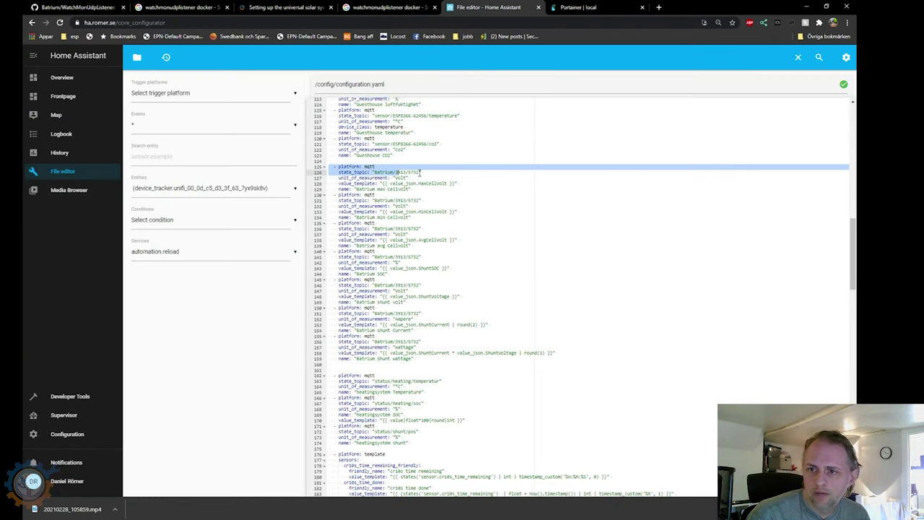
{"action": "left_click", "coordinate": [422, 173]}
{"action": "left_click", "coordinate": [415, 201]}
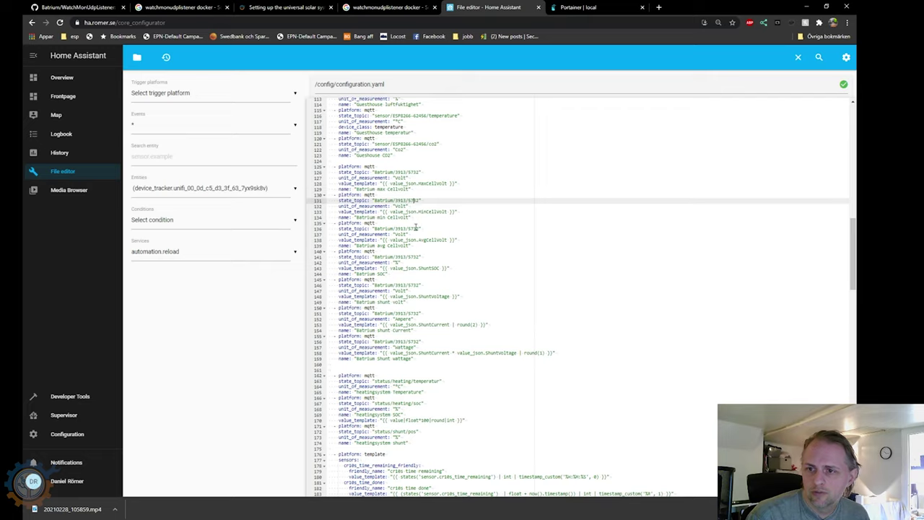
{"action": "left_click", "coordinate": [416, 228]}
{"action": "left_click", "coordinate": [418, 256]}
{"action": "left_click_drag", "start_coordinate": [413, 279], "coordinate": [418, 286]}
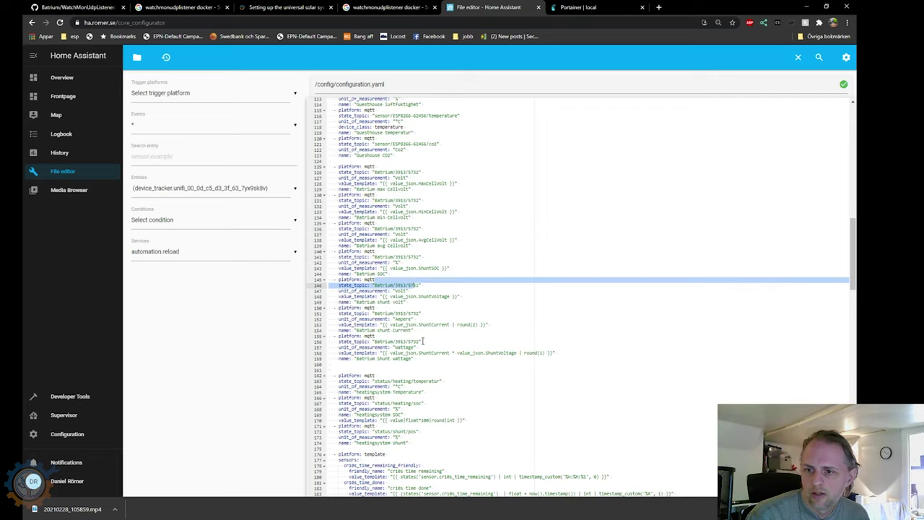
{"action": "left_click_drag", "start_coordinate": [421, 360], "coordinate": [286, 171]}
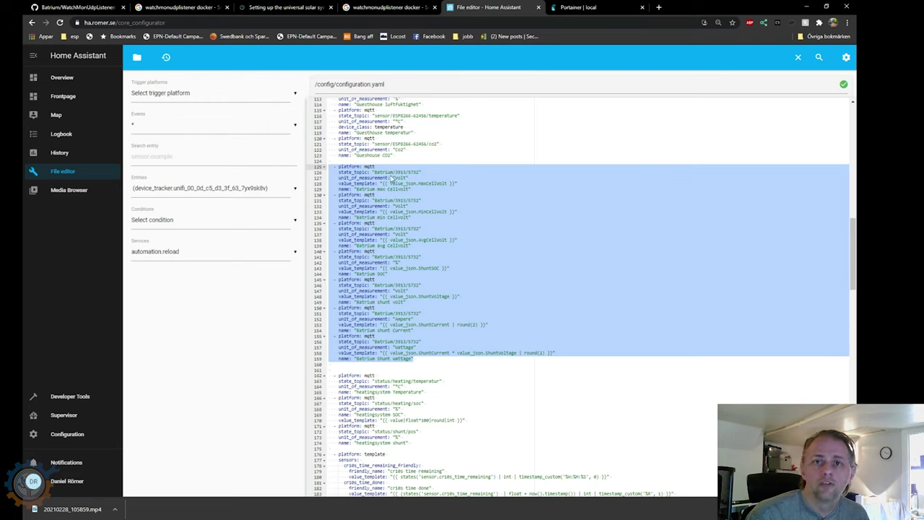
{"action": "left_click", "coordinate": [484, 214]}
{"action": "left_click", "coordinate": [432, 184]}
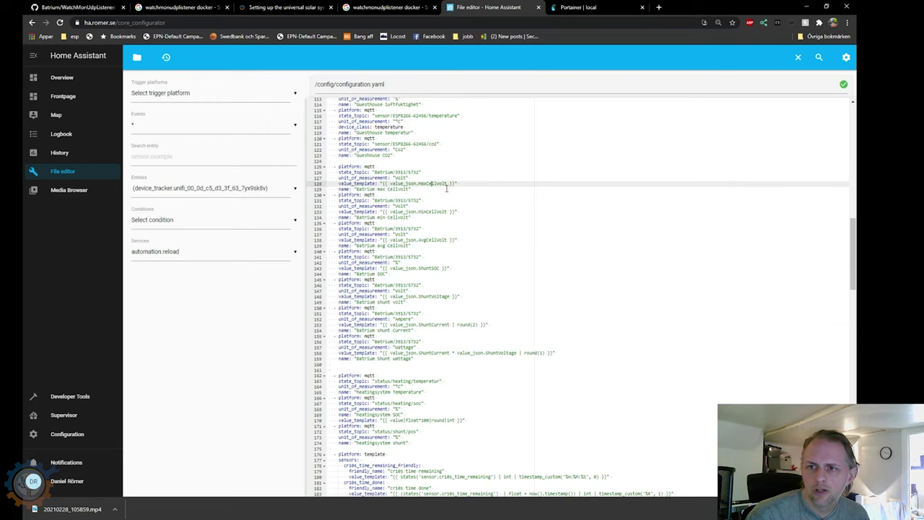
{"action": "left_click", "coordinate": [431, 211]}
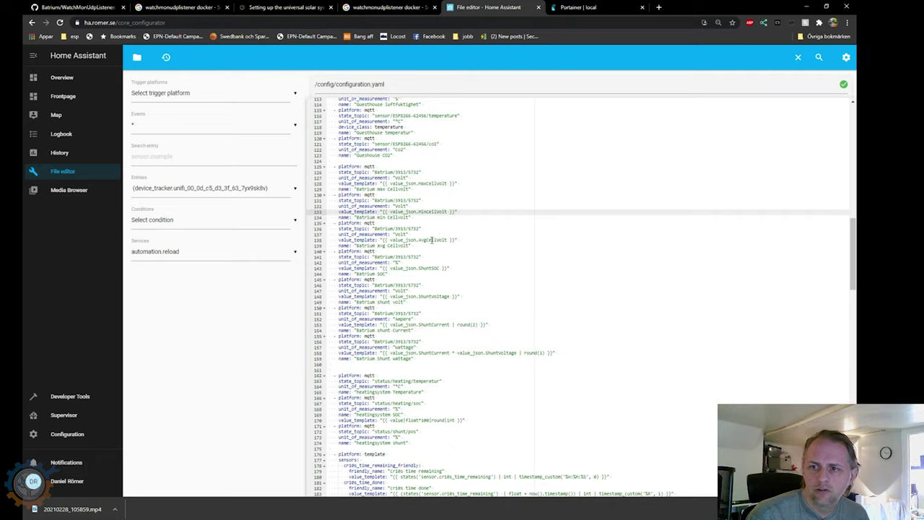
{"action": "left_click", "coordinate": [432, 240]}
{"action": "left_click", "coordinate": [429, 268]}
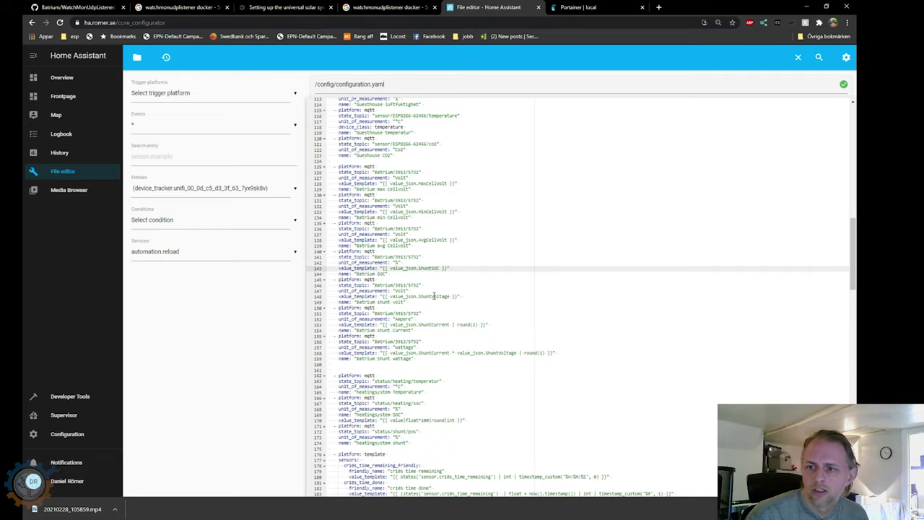
{"action": "left_click", "coordinate": [434, 296]}
{"action": "left_click", "coordinate": [430, 326]}
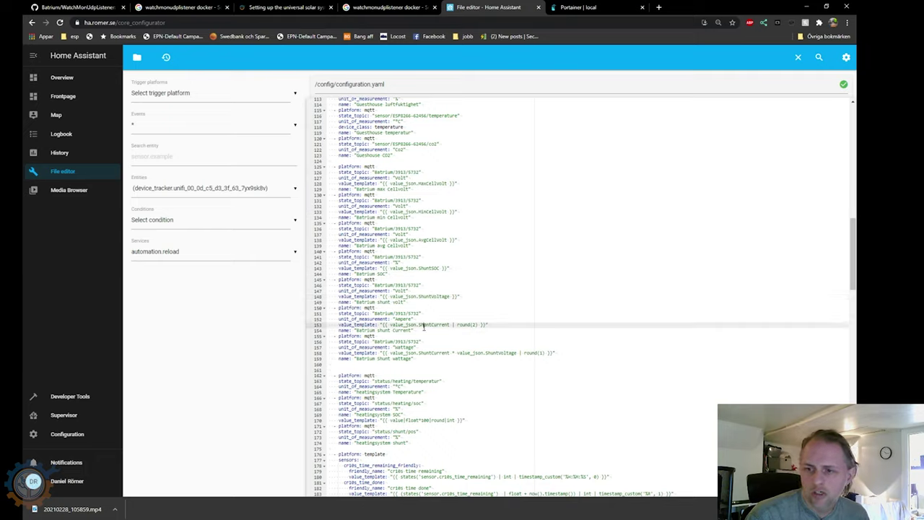
{"action": "left_click", "coordinate": [449, 357]}
{"action": "left_click_drag", "start_coordinate": [393, 353], "coordinate": [544, 347]}
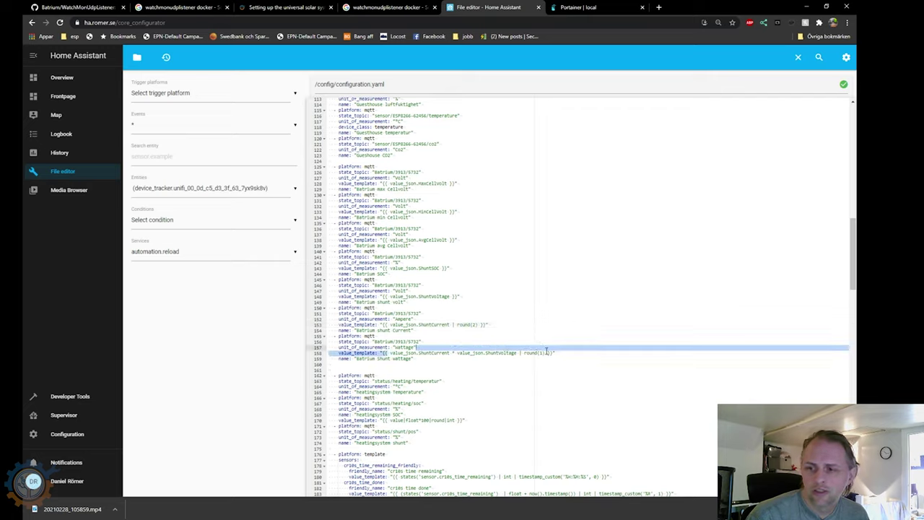
{"action": "left_click", "coordinate": [424, 357]}
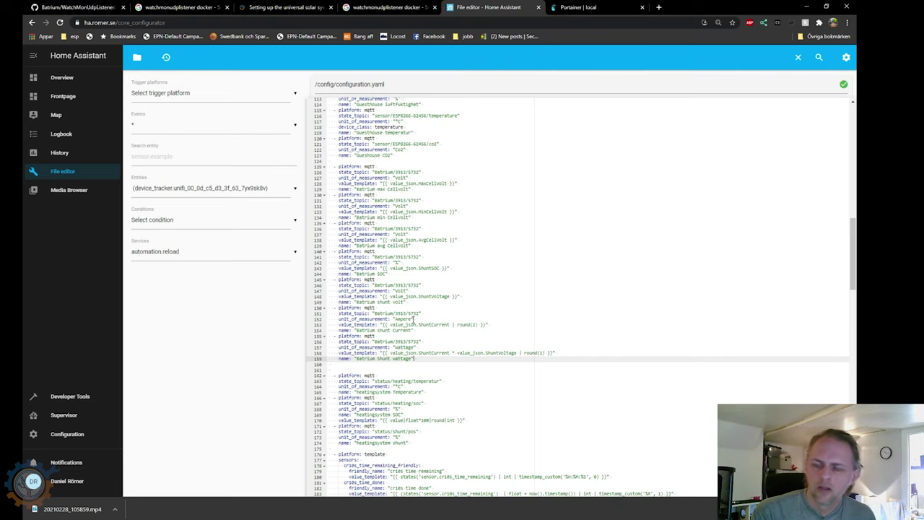
Step: Scroll down and highlight the five Batrium binary sensor blocks (lines 308–337) to review them
{"action": "scroll", "coordinate": [416, 318], "scroll_direction": "down", "scroll_amount": 1}
{"action": "scroll", "coordinate": [415, 318], "scroll_direction": "down", "scroll_amount": 10}
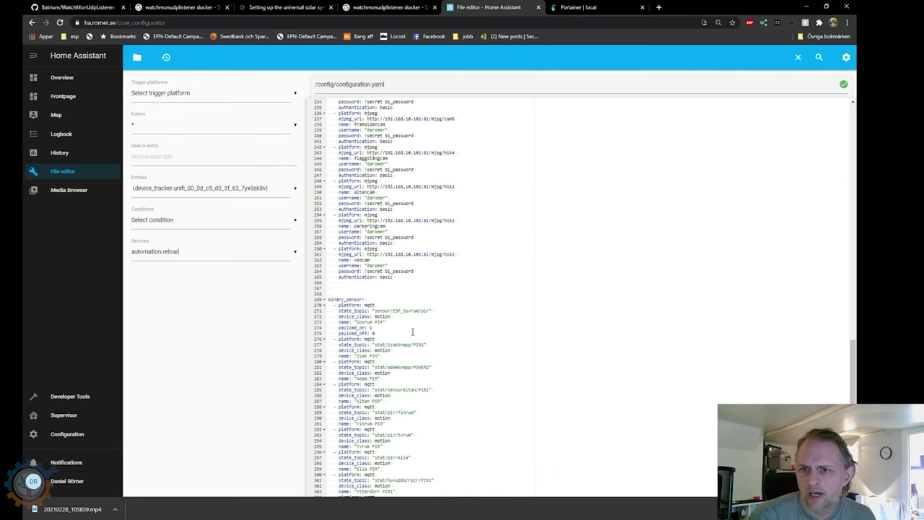
{"action": "scroll", "coordinate": [412, 330], "scroll_direction": "down", "scroll_amount": 2}
{"action": "scroll", "coordinate": [412, 331], "scroll_direction": "down", "scroll_amount": 2}
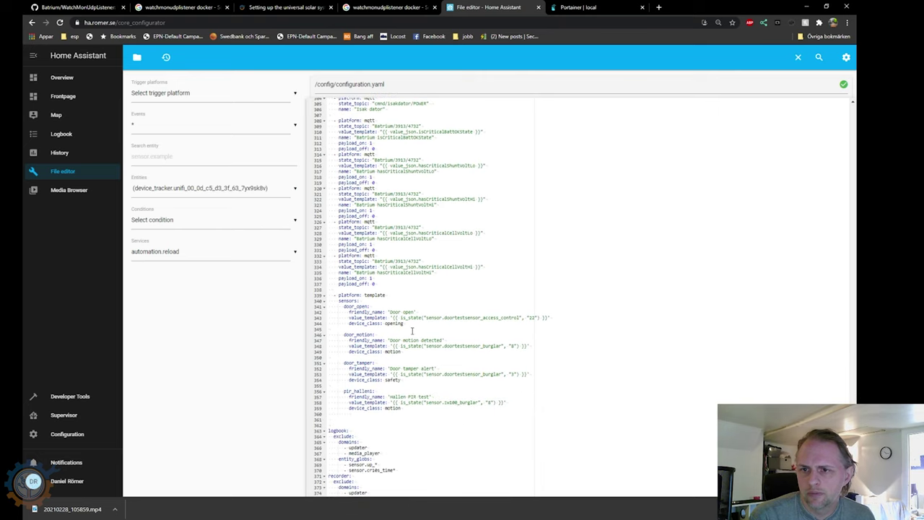
{"action": "left_click_drag", "start_coordinate": [389, 286], "coordinate": [297, 221]}
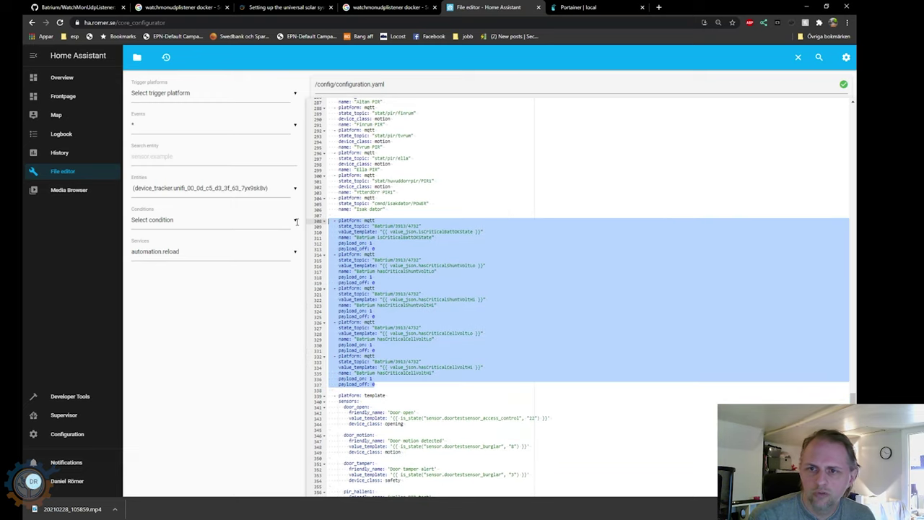
{"action": "left_click", "coordinate": [468, 231]}
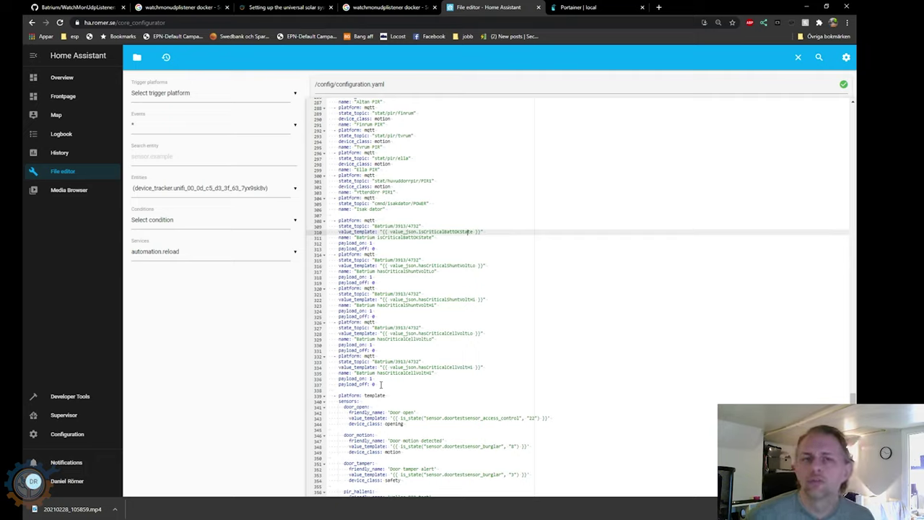
{"action": "left_click_drag", "start_coordinate": [390, 386], "coordinate": [268, 219]}
Step: Review the Batrium sensor blocks above, then save configuration.yaml
{"action": "scroll", "coordinate": [428, 260], "scroll_direction": "up", "scroll_amount": 12}
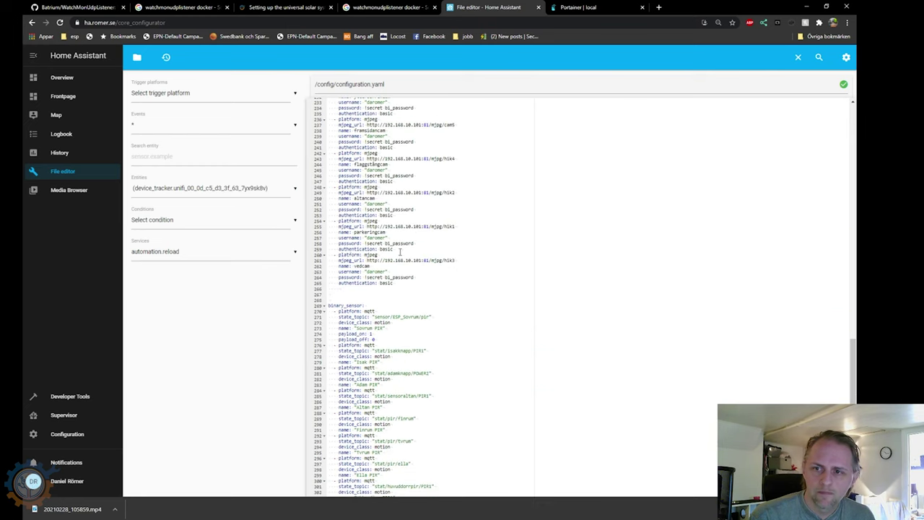
{"action": "left_click_drag", "start_coordinate": [414, 316], "coordinate": [284, 126]}
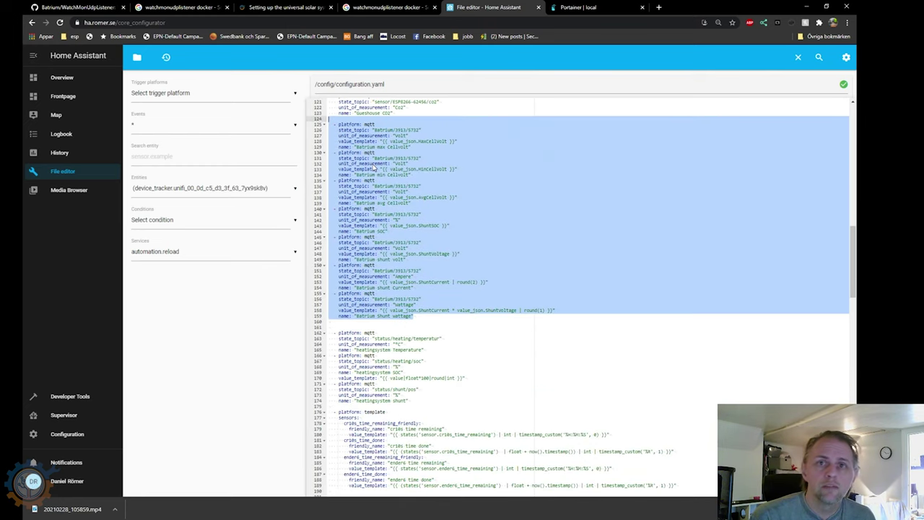
{"action": "left_click", "coordinate": [418, 165]}
{"action": "left_click", "coordinate": [426, 316]}
{"action": "scroll", "coordinate": [426, 316], "scroll_direction": "down", "scroll_amount": 5}
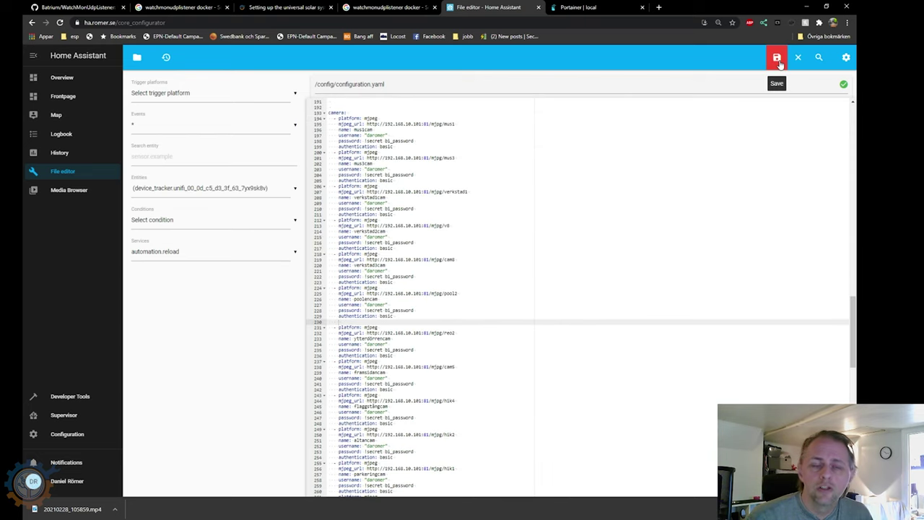
{"action": "left_click", "coordinate": [777, 58]}
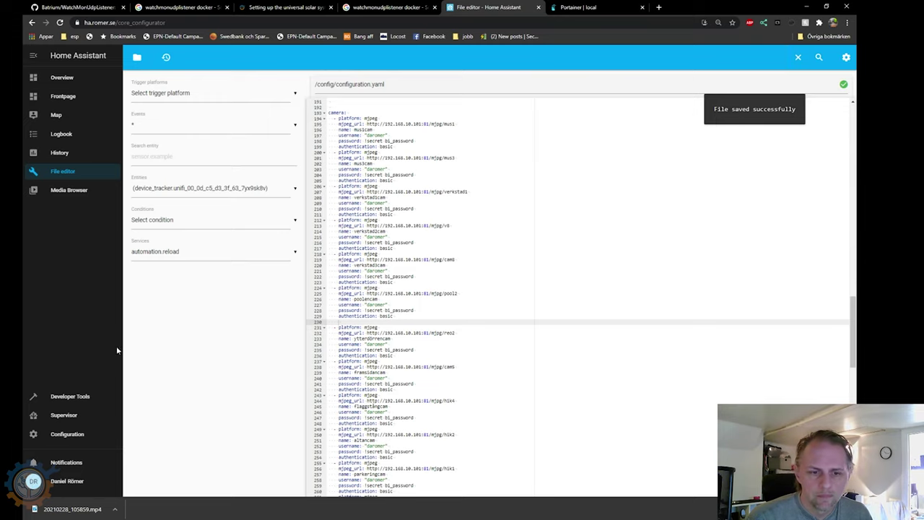
Step: In Server Controls, reload manually configured MQTT entities and run Check Configuration
{"action": "left_click", "coordinate": [67, 436]}
{"action": "scroll", "coordinate": [549, 470], "scroll_direction": "down", "scroll_amount": 5}
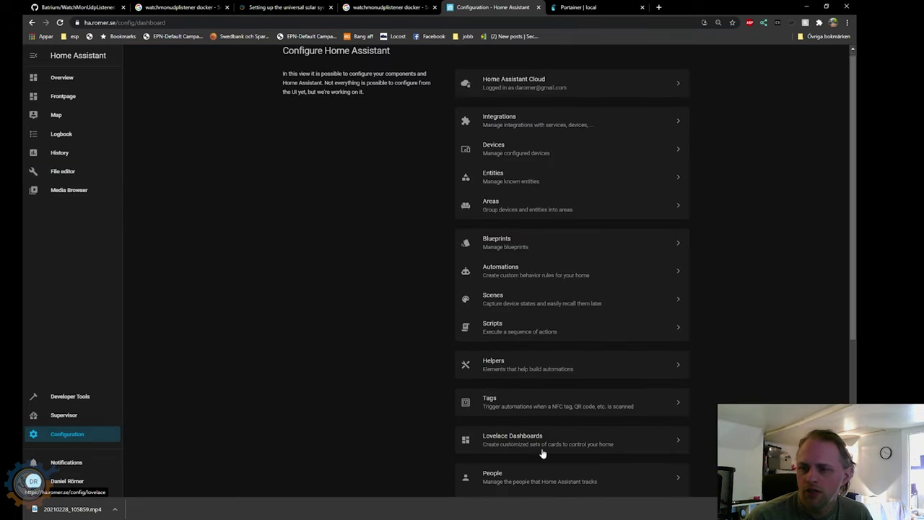
{"action": "left_click", "coordinate": [502, 361]}
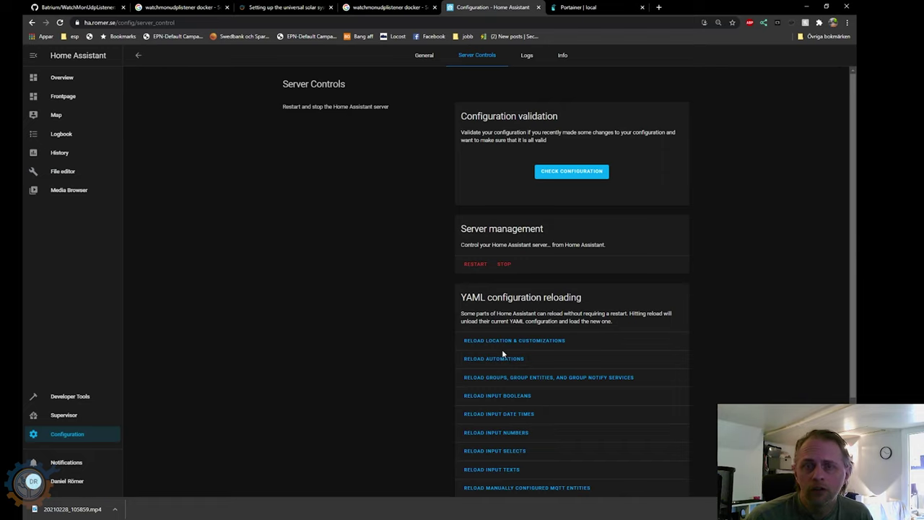
{"action": "scroll", "coordinate": [553, 357], "scroll_direction": "down", "scroll_amount": 2}
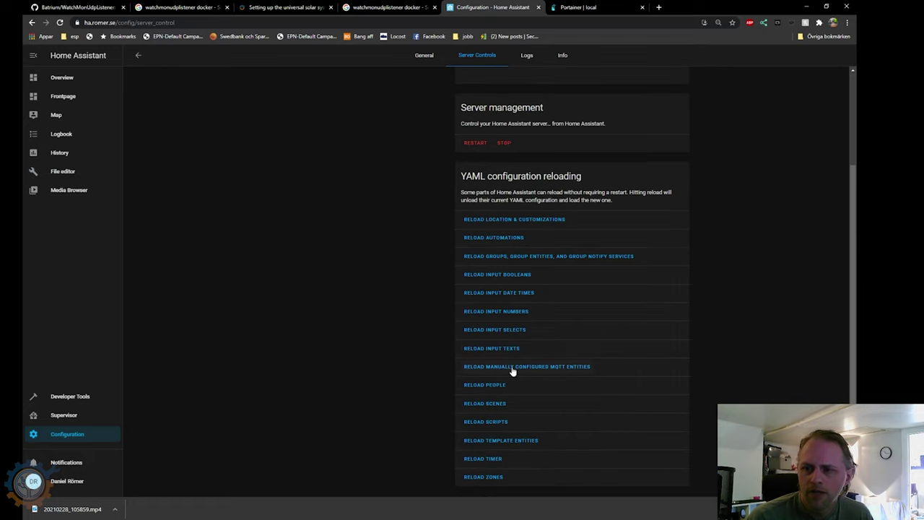
{"action": "left_click", "coordinate": [520, 368]}
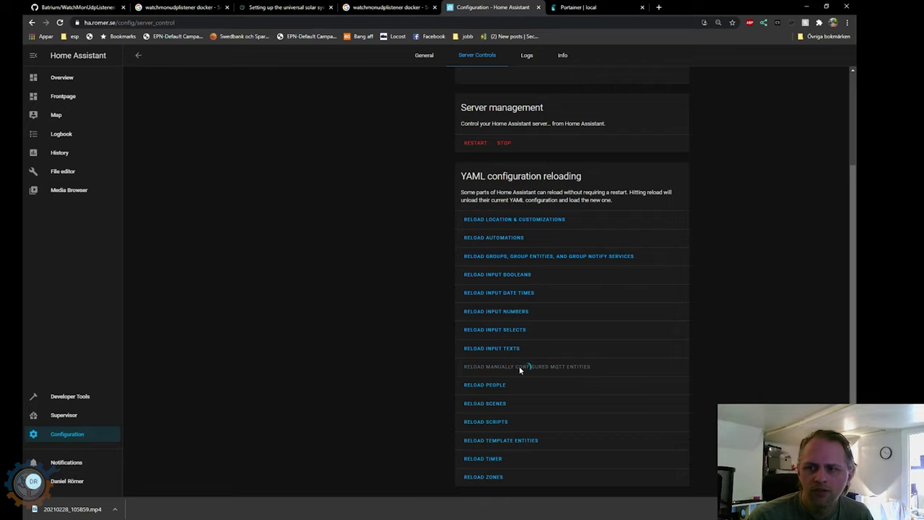
{"action": "scroll", "coordinate": [520, 370], "scroll_direction": "up", "scroll_amount": 2}
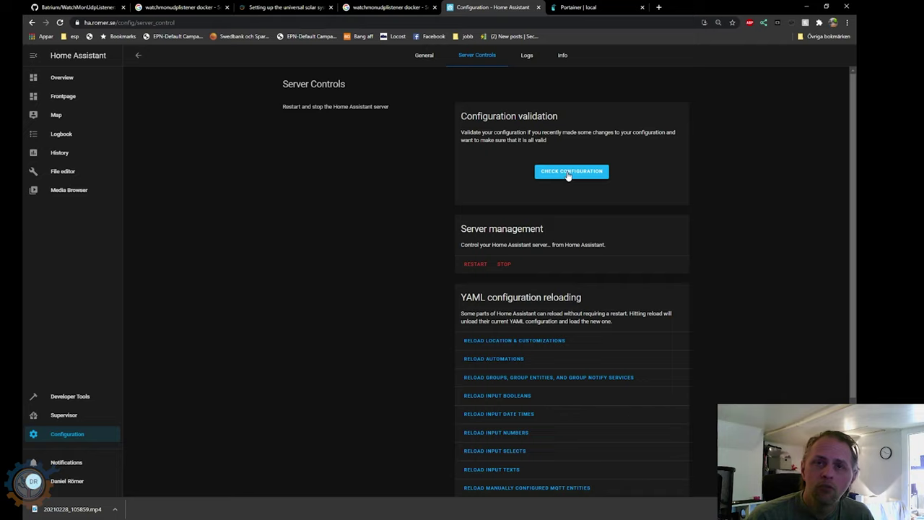
{"action": "left_click", "coordinate": [568, 173]}
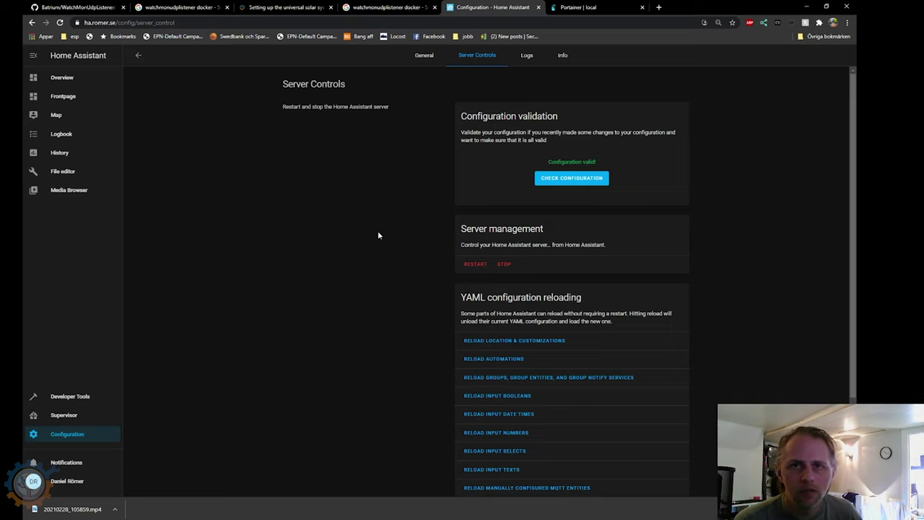
Step: Filter the entity list by the search term 'batrium'
{"action": "type", "text": "e"}
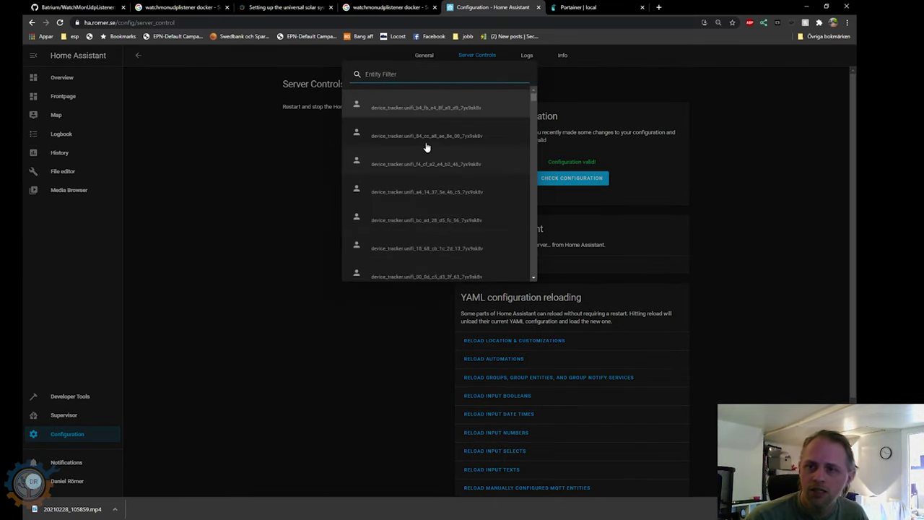
{"action": "type", "text": "batriuem"}
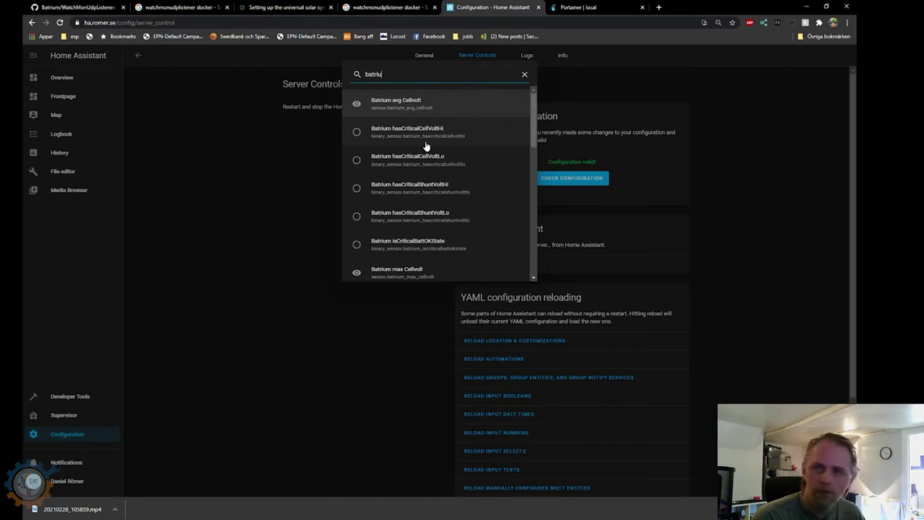
{"action": "key", "text": "BackSpace"}
{"action": "key", "text": "BackSpace"}
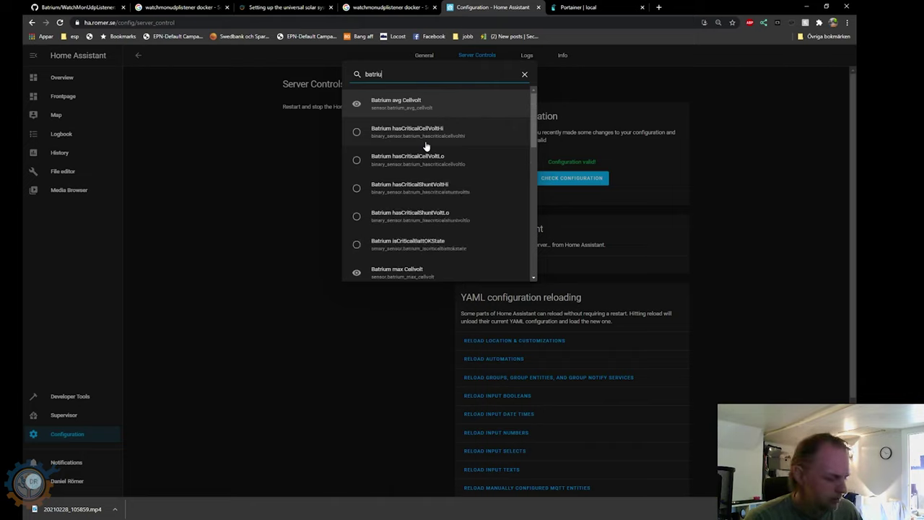
{"action": "type", "text": "m"}
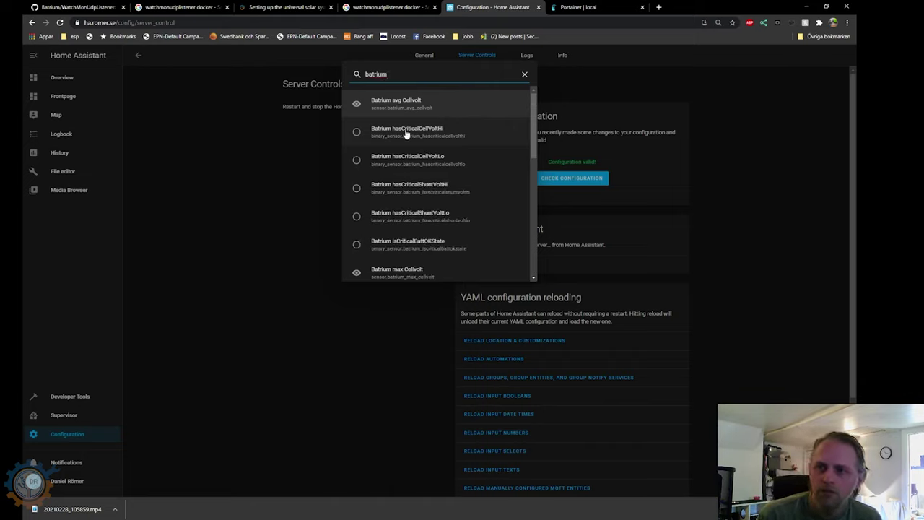
{"action": "scroll", "coordinate": [398, 239], "scroll_direction": "down", "scroll_amount": 6}
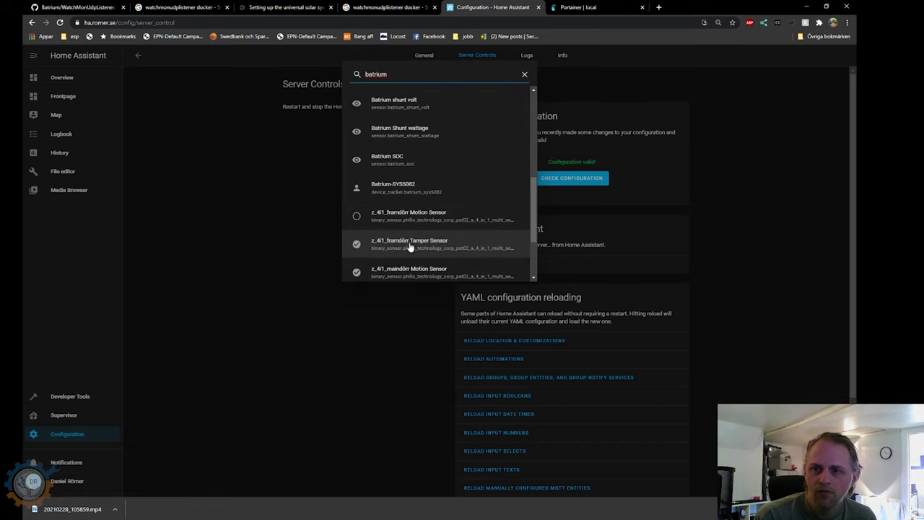
{"action": "scroll", "coordinate": [409, 249], "scroll_direction": "up", "scroll_amount": 2}
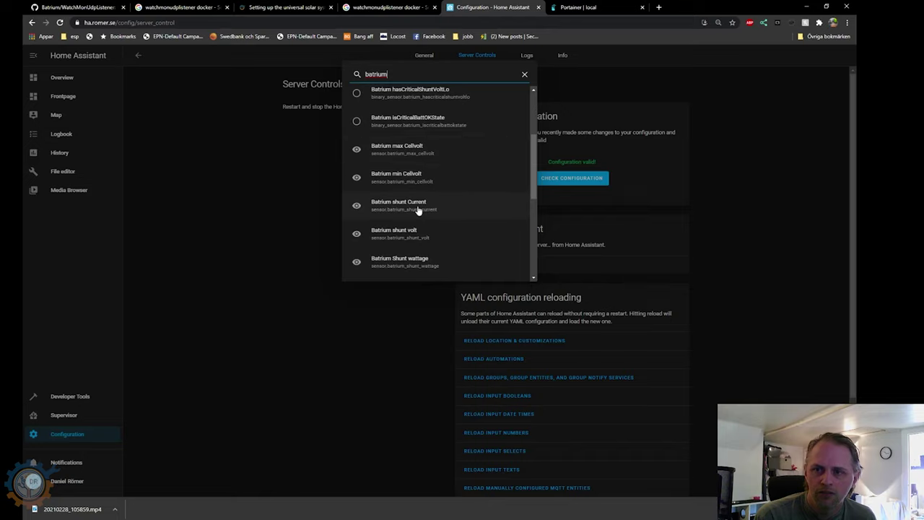
Step: Inspect the Batrium max Cellvolt history at 3.42 Volt, then return to Overview
{"action": "left_click", "coordinate": [419, 151]}
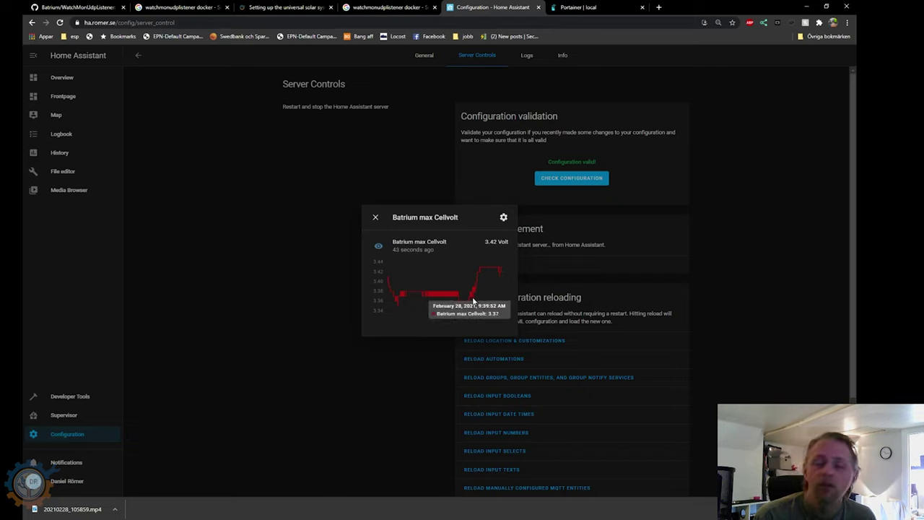
{"action": "mouse_move", "coordinate": [443, 250]}
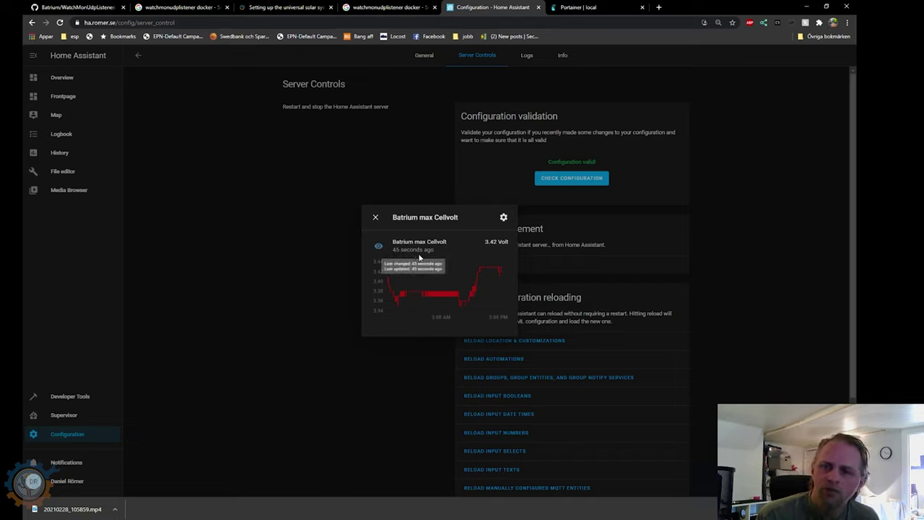
{"action": "left_click", "coordinate": [376, 218]}
{"action": "left_click", "coordinate": [62, 77]}
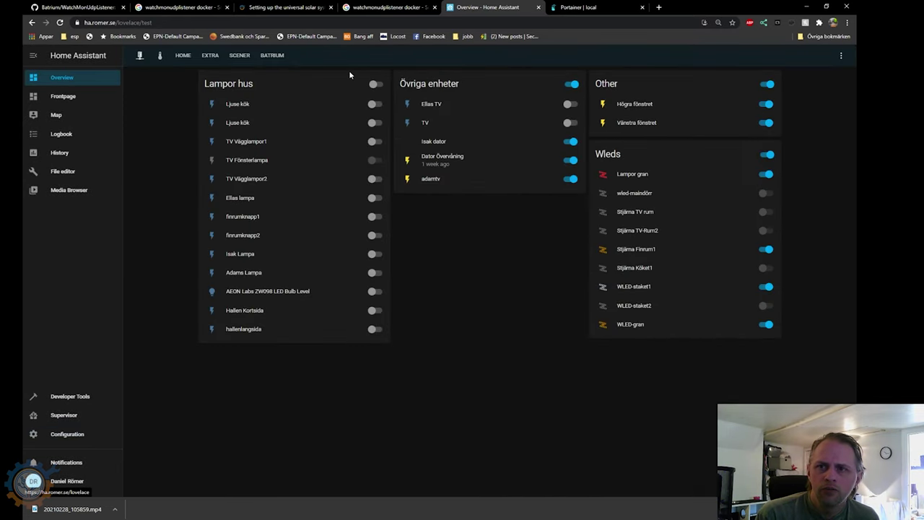
Step: Show the BATRIUM dashboard view with 3.389 V average cell voltage and -18.28 A shunt current
{"action": "left_click", "coordinate": [273, 56]}
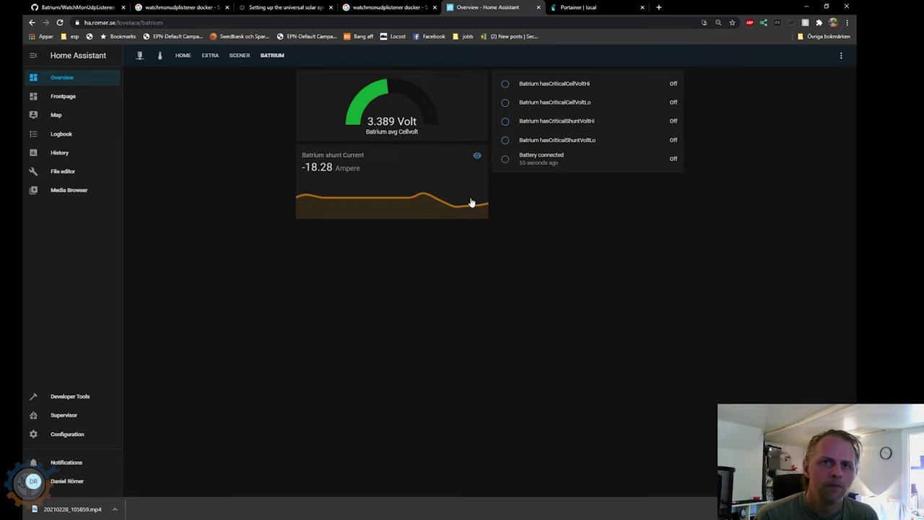
Step: Remove the batrium container in Portainer
{"action": "left_click", "coordinate": [589, 7]}
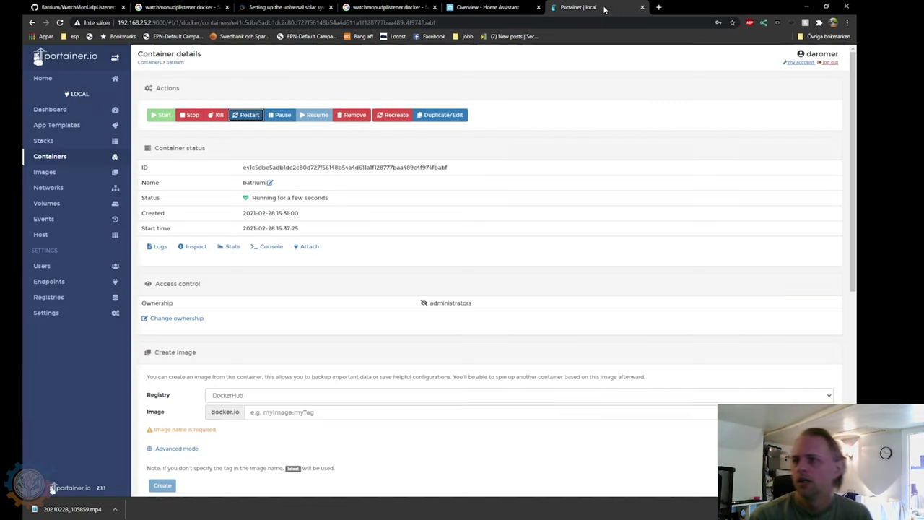
{"action": "left_click", "coordinate": [62, 158]}
{"action": "left_click", "coordinate": [145, 185]}
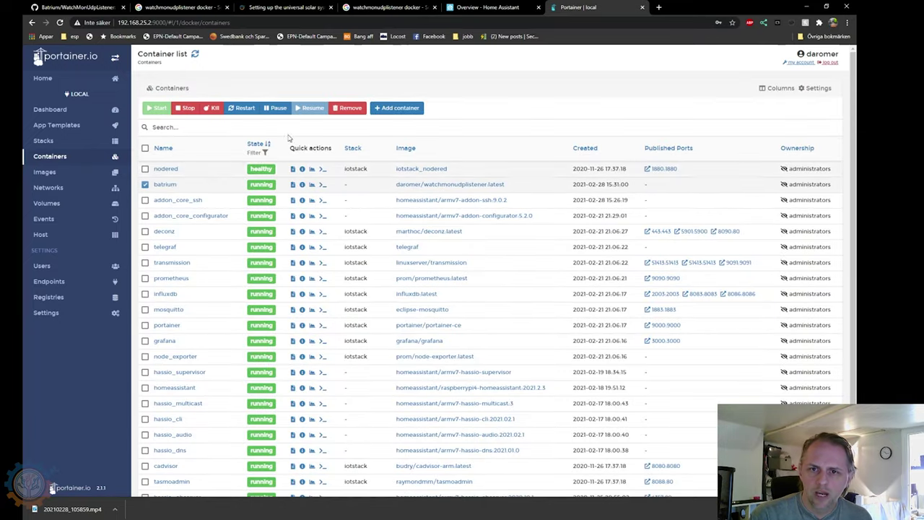
{"action": "left_click", "coordinate": [345, 109]}
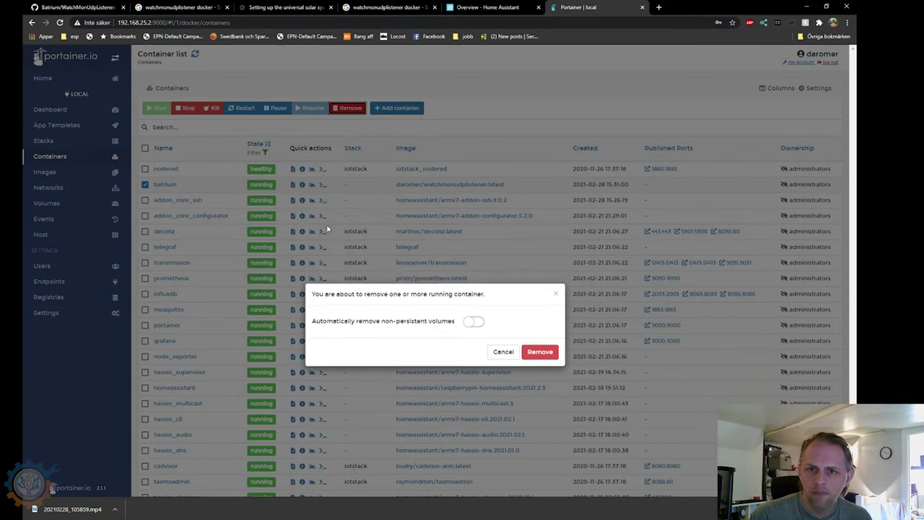
{"action": "left_click", "coordinate": [540, 354]}
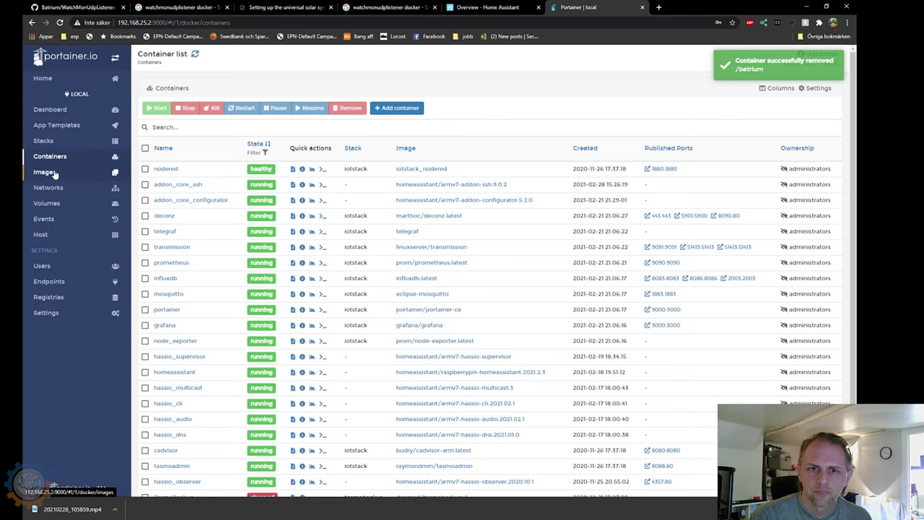
Step: Remove the batrium volume in Portainer
{"action": "left_click", "coordinate": [45, 173]}
{"action": "left_click", "coordinate": [50, 203]}
{"action": "left_click", "coordinate": [145, 184]}
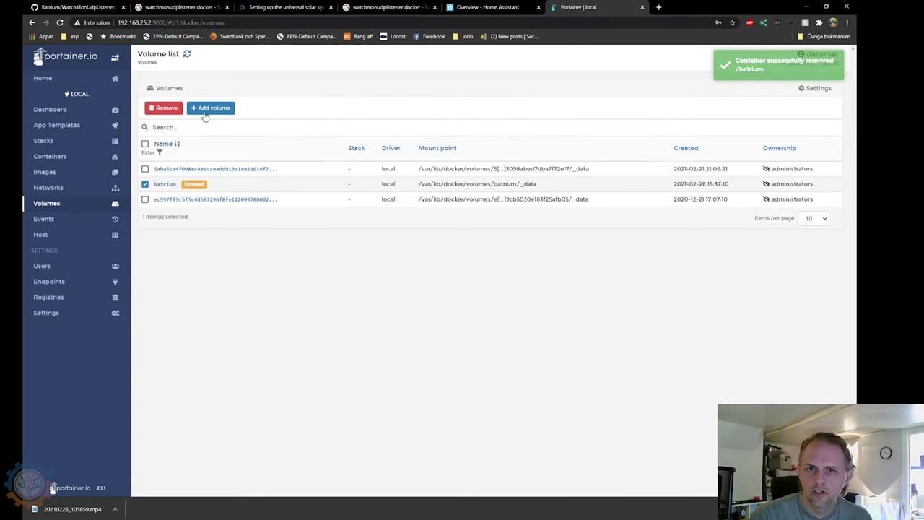
{"action": "left_click", "coordinate": [168, 108]}
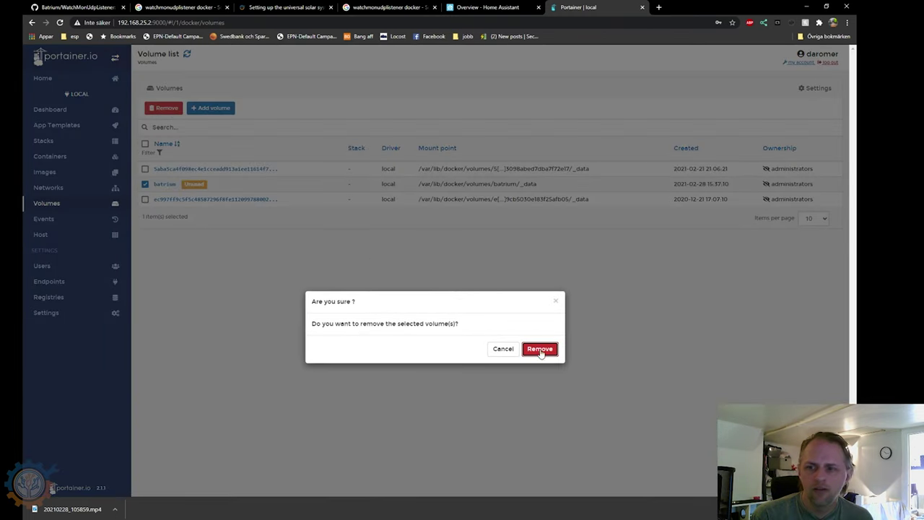
{"action": "left_click", "coordinate": [538, 348]}
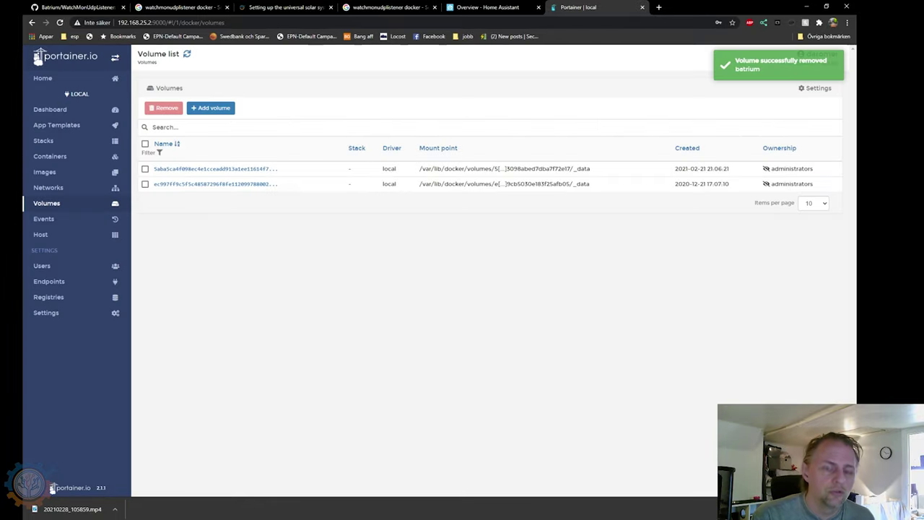
Step: Maximise the SSH terminal, go up to the home directory with 'cd ..' and list it
{"action": "key", "text": "alt+Tab"}
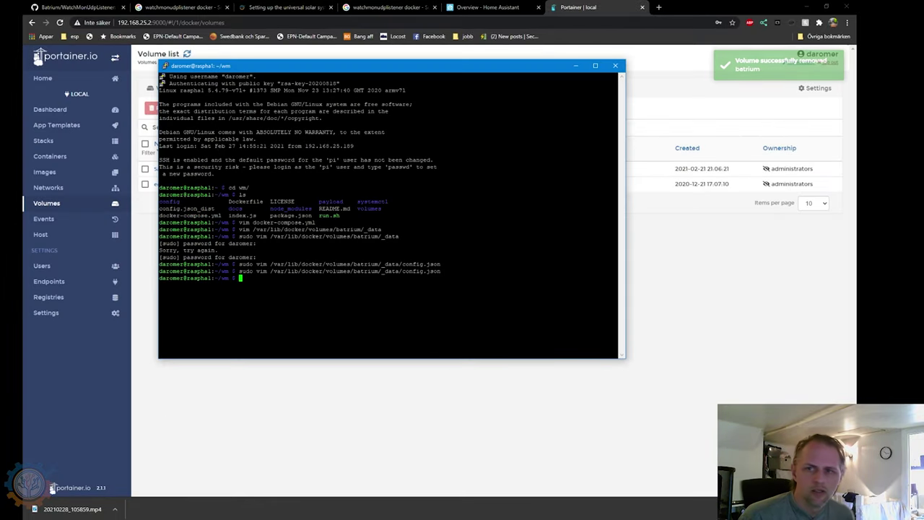
{"action": "key", "text": "super+Up"}
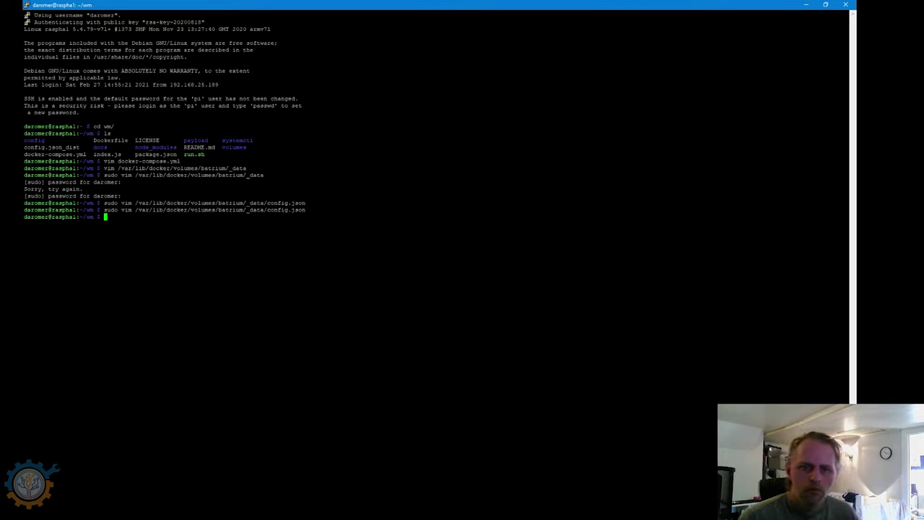
{"action": "type", "text": "cd .."}
{"action": "key", "text": "Return"}
{"action": "type", "text": "ls"}
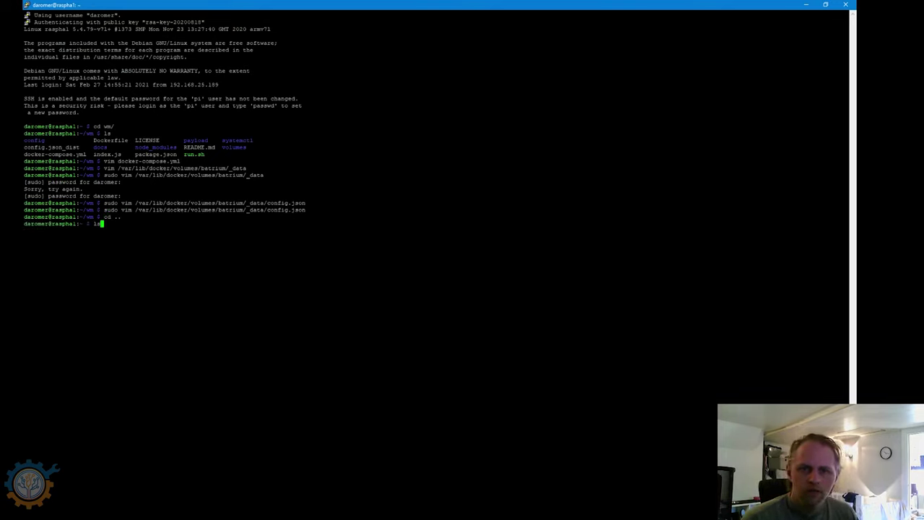
{"action": "key", "text": "Return"}
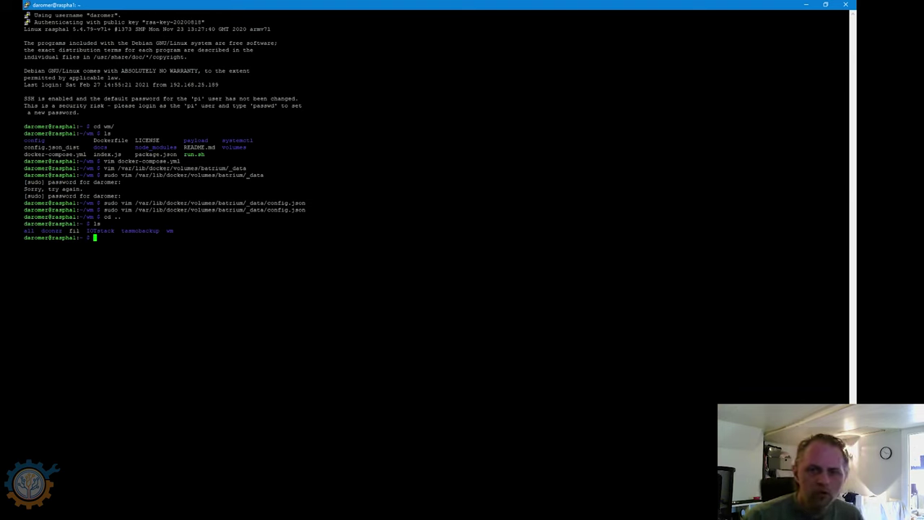
Step: Copy the WatchMonUdpListener repository URL from its GitHub page
{"action": "key", "text": "alt+Tab"}
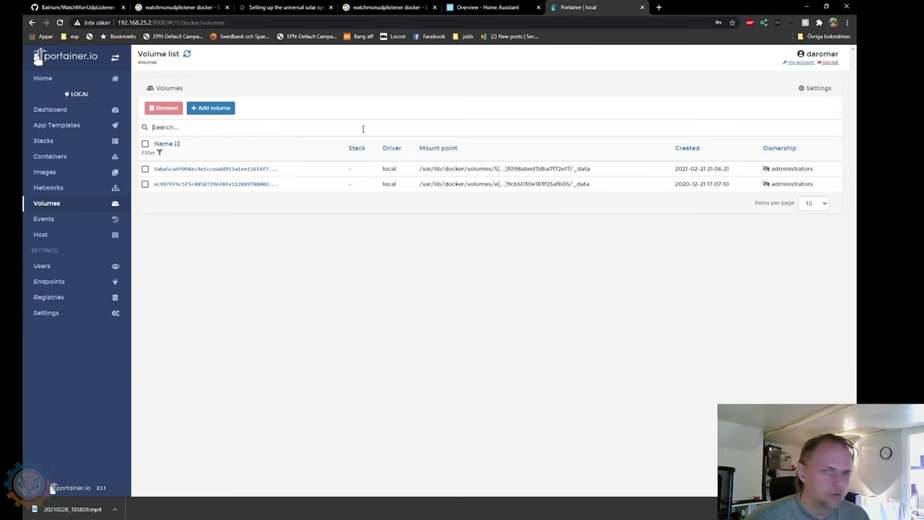
{"action": "left_click", "coordinate": [80, 7]}
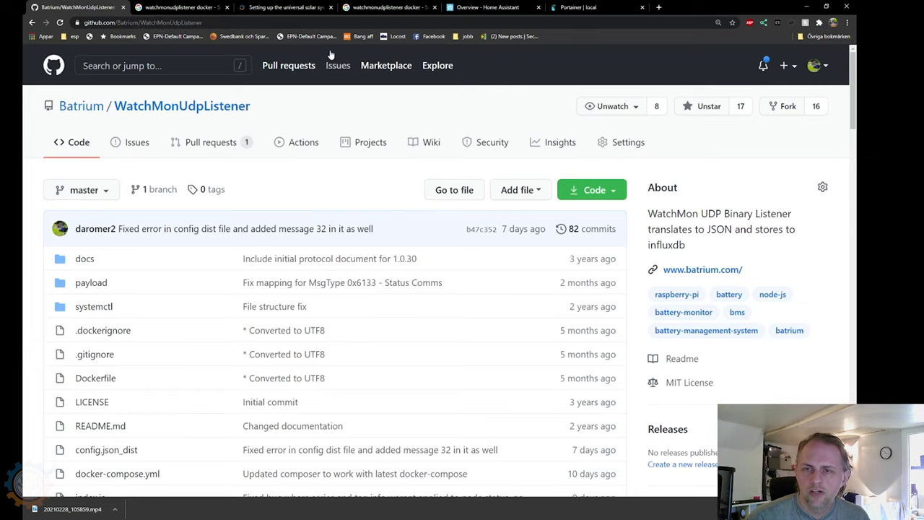
{"action": "left_click", "coordinate": [234, 23]}
{"action": "key", "text": "ctrl+c"}
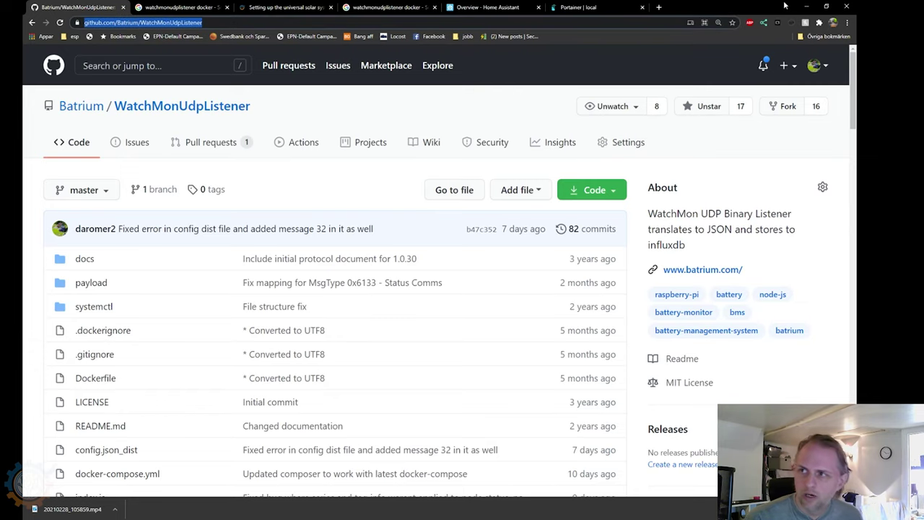
Step: Clone the WatchMonUdpListener repository onto the Pi with git clone
{"action": "left_click", "coordinate": [806, 6]}
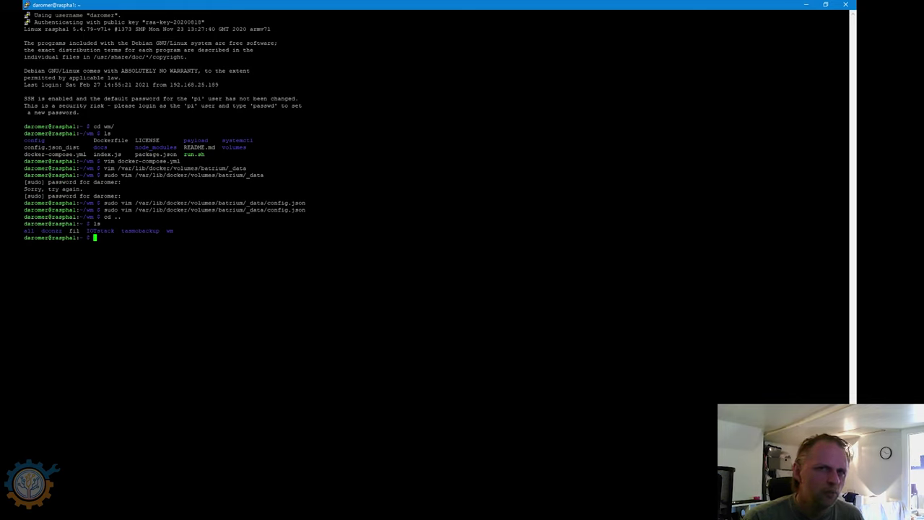
{"action": "type", "text": "g"}
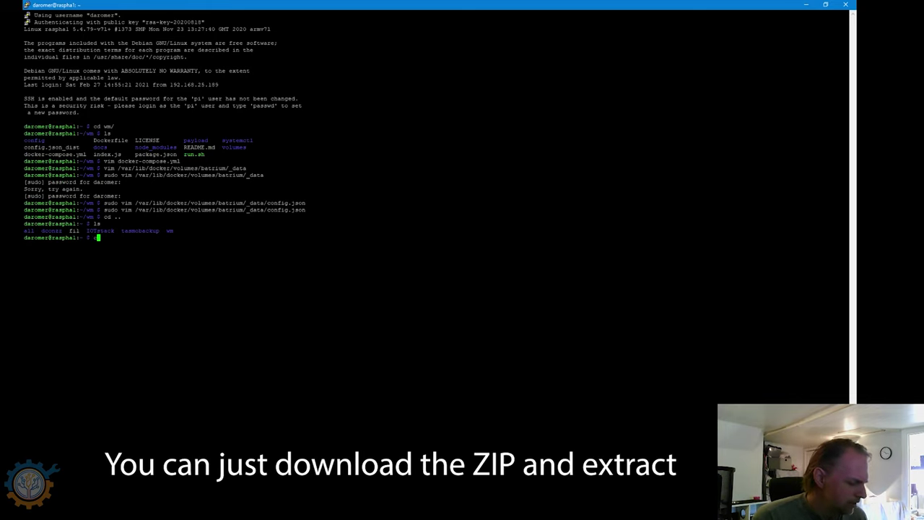
{"action": "type", "text": "it clone"}
{"action": "key", "text": "shift+Insert"}
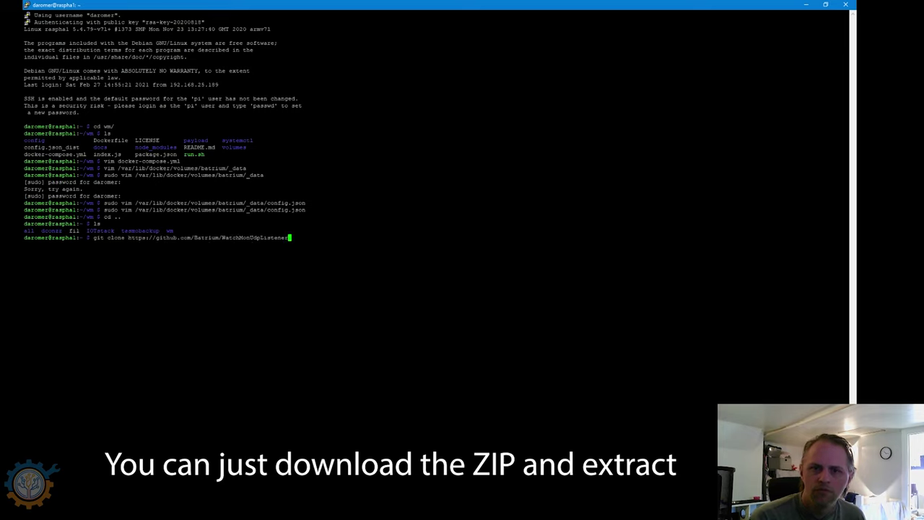
{"action": "key", "text": "Return"}
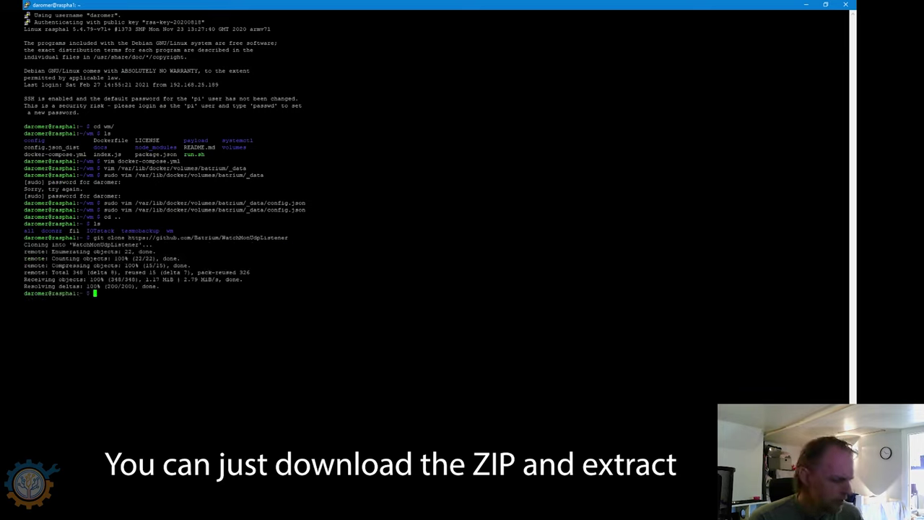
Step: Enter the WatchMonUdpListener folder and list its files
{"action": "type", "text": "cd Wa"}
{"action": "key", "text": "Tab"}
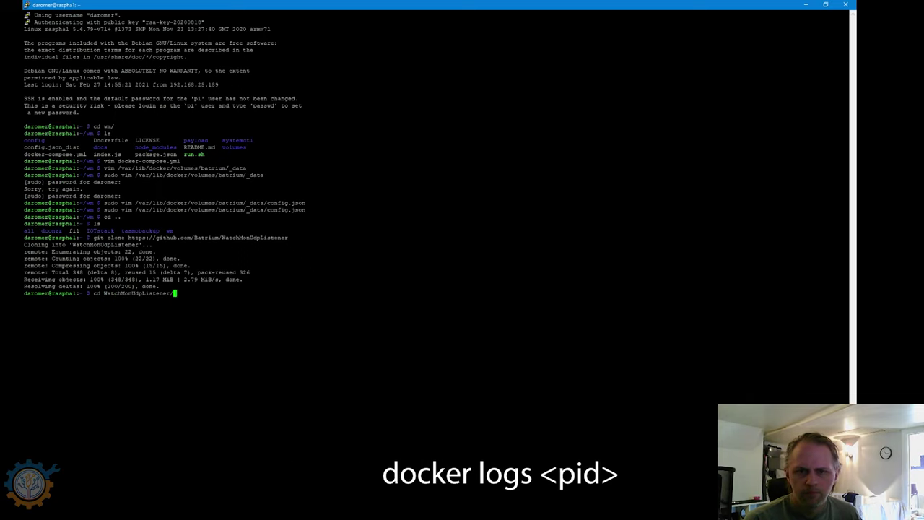
{"action": "key", "text": "Return"}
{"action": "type", "text": "ls"}
{"action": "key", "text": "Return"}
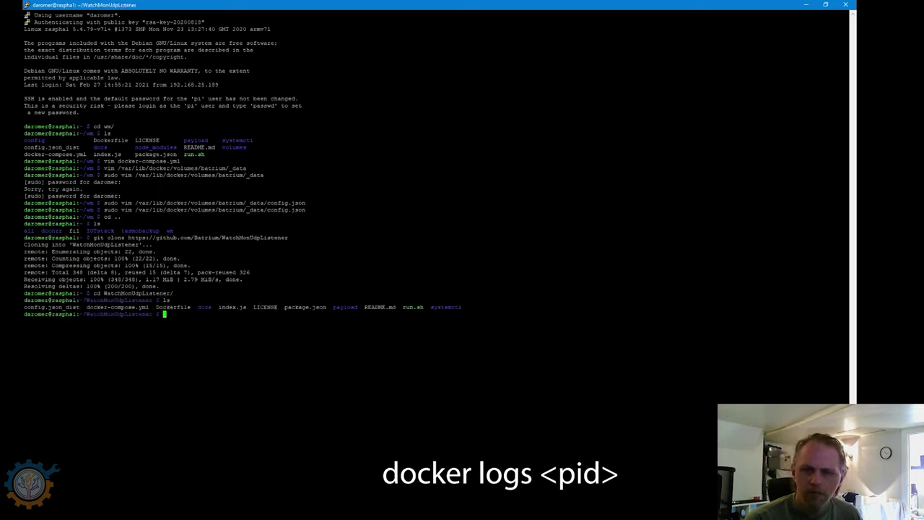
{"action": "key", "text": "ctrl+l"}
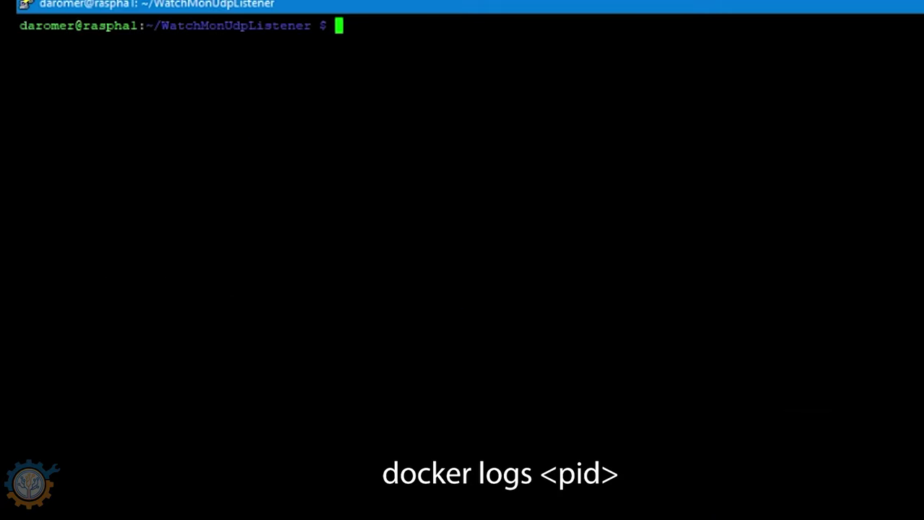
{"action": "type", "text": "ls"}
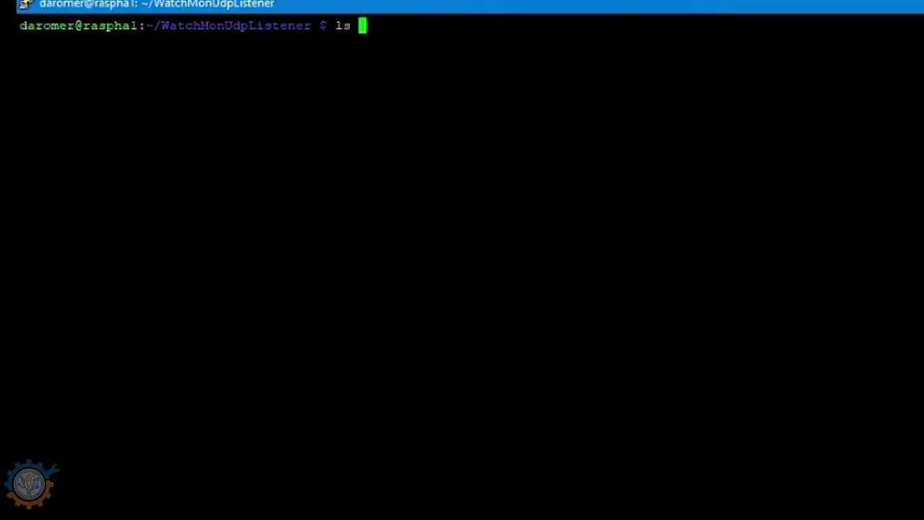
{"action": "key", "text": "Return"}
{"action": "type", "text": "vim dock"}
{"action": "key", "text": "Tab"}
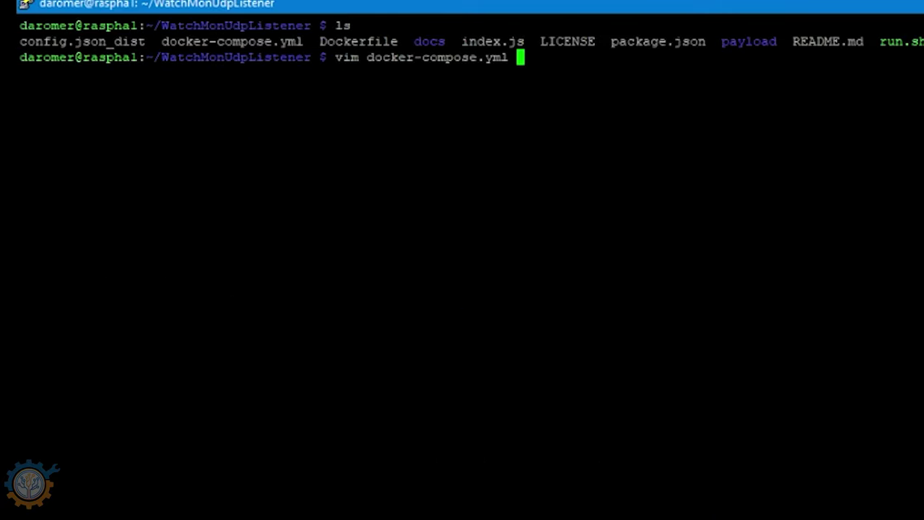
{"action": "key", "text": "Return"}
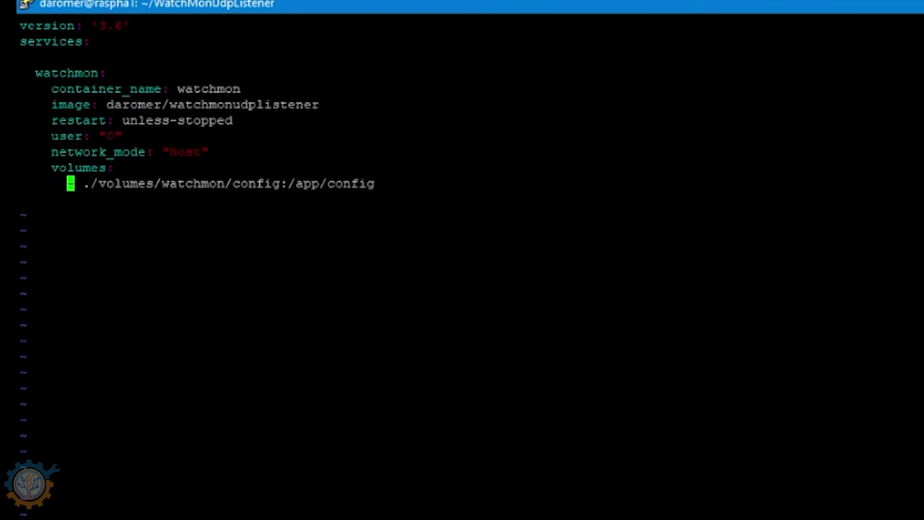
{"action": "left_click_drag", "start_coordinate": [20, 25], "coordinate": [412, 182]}
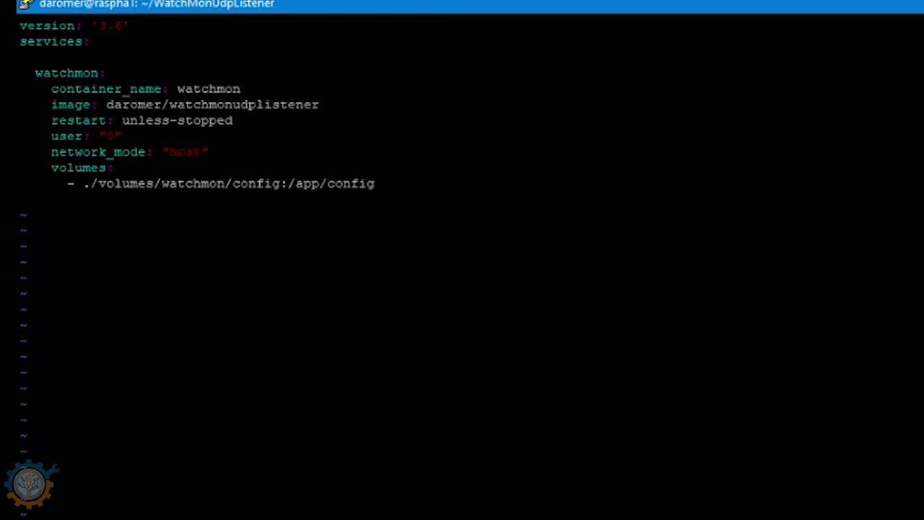
{"action": "type", "text": ":q"}
{"action": "key", "text": "Return"}
Step: Start the watchmon container in the background with docker-compose up -d
{"action": "type", "text": "docker"}
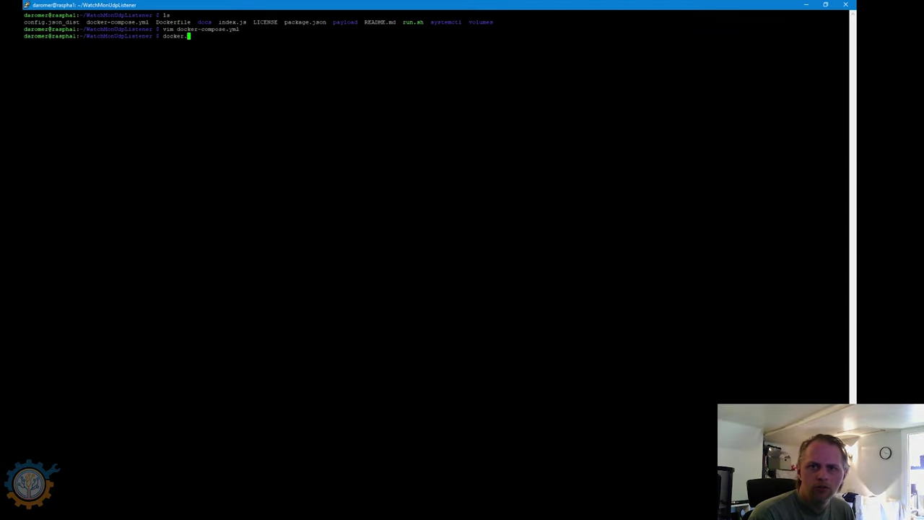
{"action": "key", "text": "BackSpace"}
{"action": "type", "text": "-compose "}
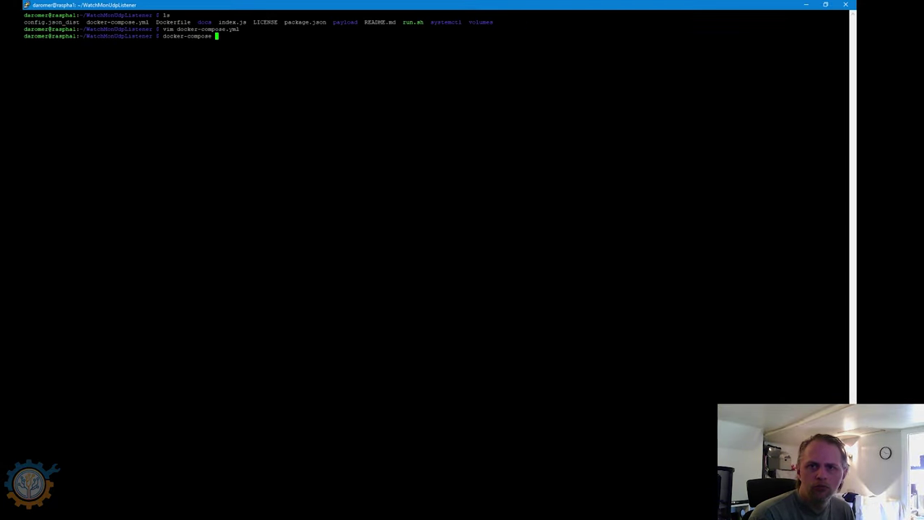
{"action": "type", "text": "up -"}
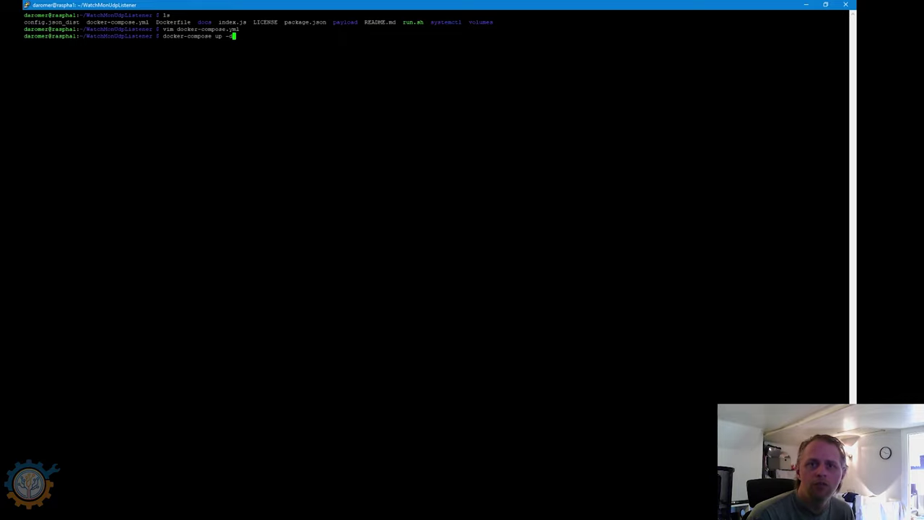
{"action": "type", "text": "d"}
{"action": "key", "text": "Return"}
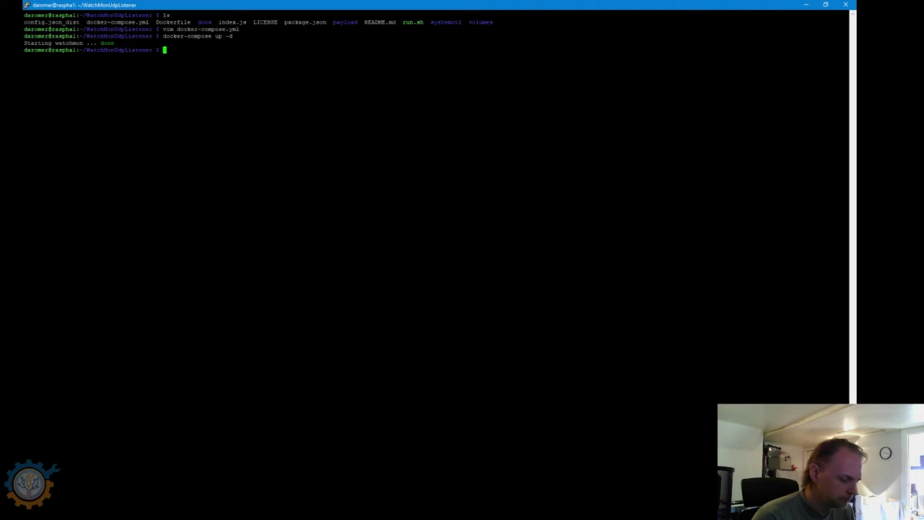
Step: Run docker ps three times to see the watchmon container keep restarting
{"action": "type", "text": "docker ps"}
{"action": "key", "text": "Return"}
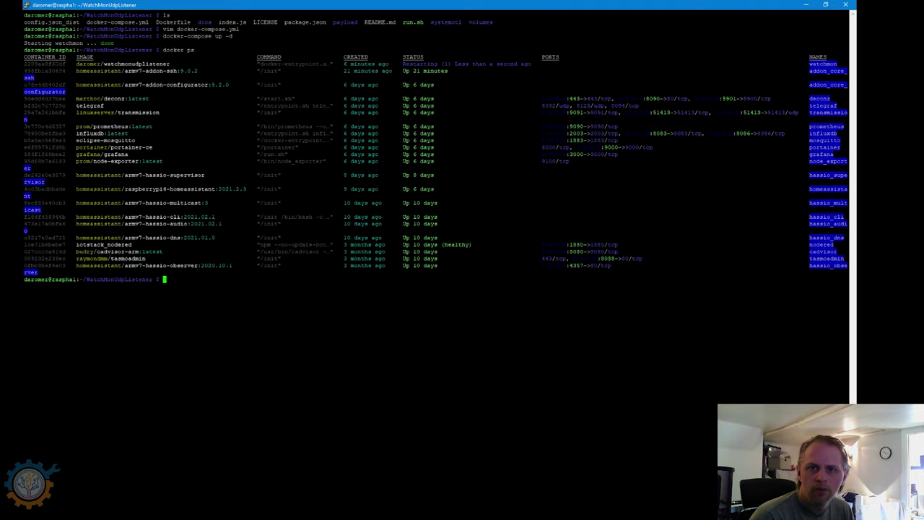
{"action": "key", "text": "Up"}
{"action": "key", "text": "Return"}
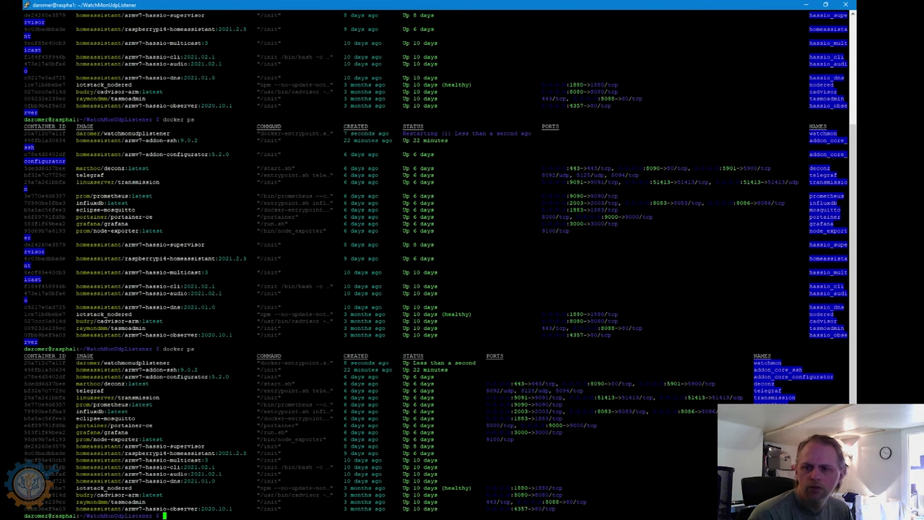
{"action": "key", "text": "Up"}
{"action": "key", "text": "Return"}
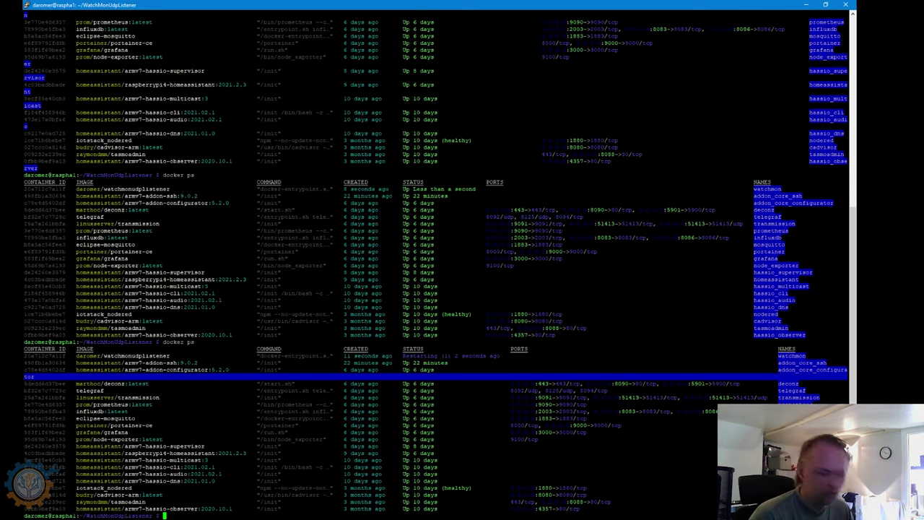
{"action": "type", "text": "docker l"}
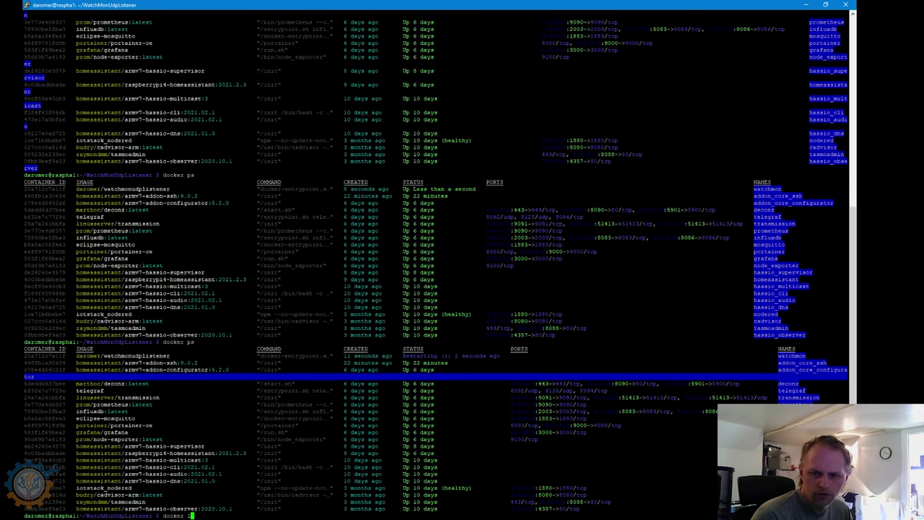
{"action": "type", "text": "ogs"}
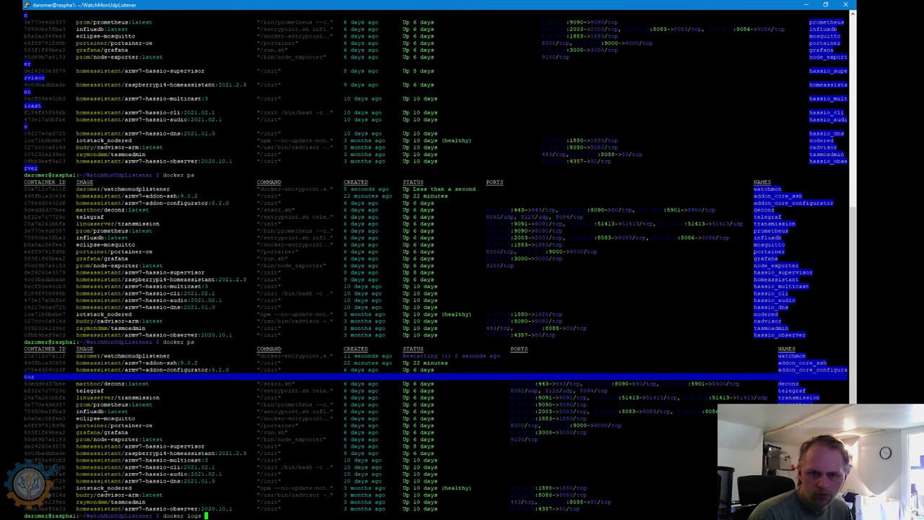
Step: Show the watchmon container logs, revealing the missing config.json, and list the folder
{"action": "double_click", "coordinate": [45, 356]}
{"action": "right_click", "coordinate": [45, 356]}
{"action": "key", "text": "Return"}
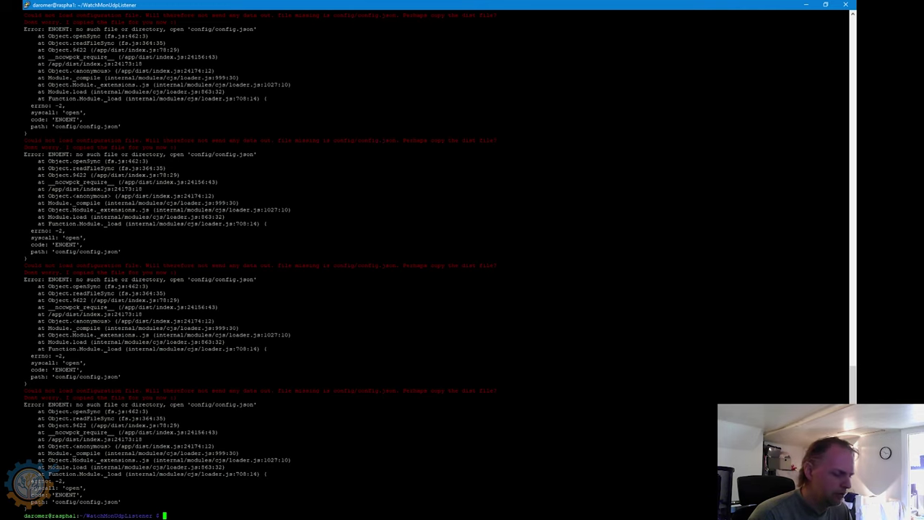
{"action": "type", "text": "ls"}
{"action": "key", "text": "Return"}
Step: Copy config.json_dist to volumes/watchmon/config/config.json
{"action": "type", "text": "vim co"}
{"action": "key", "text": "Tab"}
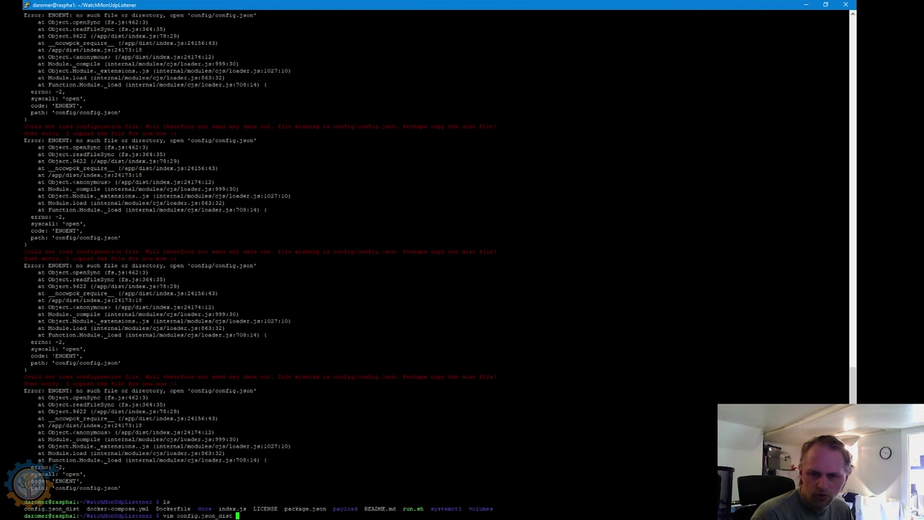
{"action": "key", "text": "BackSpace"}
{"action": "key", "text": "BackSpace"}
{"action": "key", "text": "BackSpace"}
{"action": "key", "text": "BackSpace"}
{"action": "key", "text": "BackSpace"}
{"action": "key", "text": "BackSpace"}
{"action": "key", "text": "BackSpace"}
{"action": "key", "text": "BackSpace"}
{"action": "key", "text": "BackSpace"}
{"action": "key", "text": "BackSpace"}
{"action": "key", "text": "BackSpace"}
{"action": "key", "text": "BackSpace"}
{"action": "key", "text": "BackSpace"}
{"action": "key", "text": "BackSpace"}
{"action": "key", "text": "BackSpace"}
{"action": "key", "text": "BackSpace"}
{"action": "key", "text": "BackSpace"}
{"action": "key", "text": "BackSpace"}
{"action": "key", "text": "BackSpace"}
{"action": "key", "text": "BackSpace"}
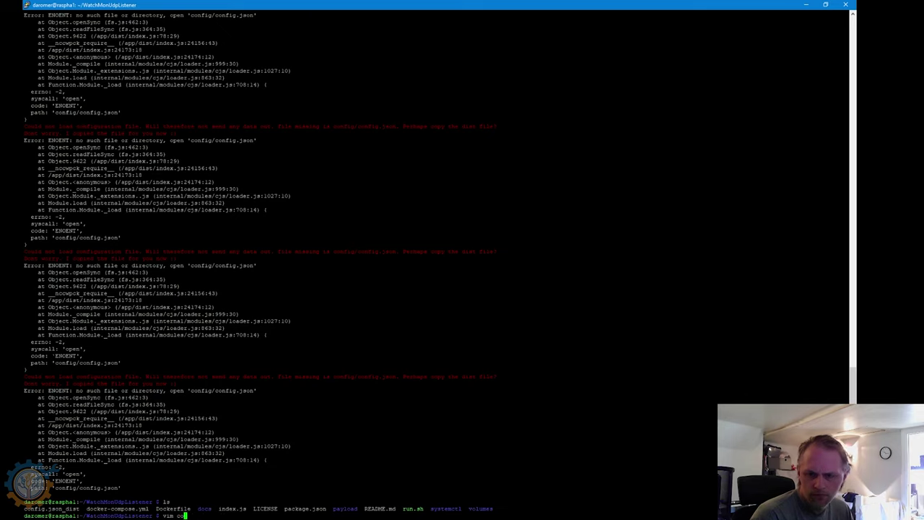
{"action": "type", "text": "ls volumes/watchmon/config/"}
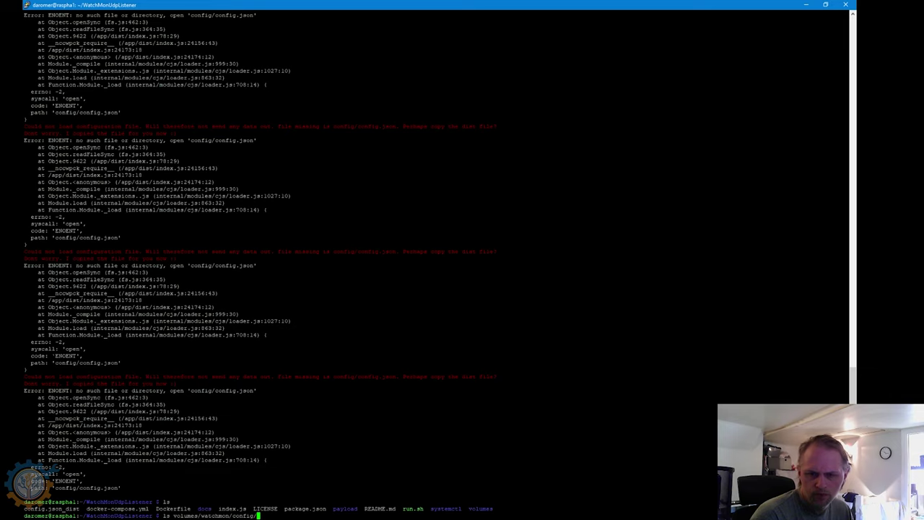
{"action": "key", "text": "Home"}
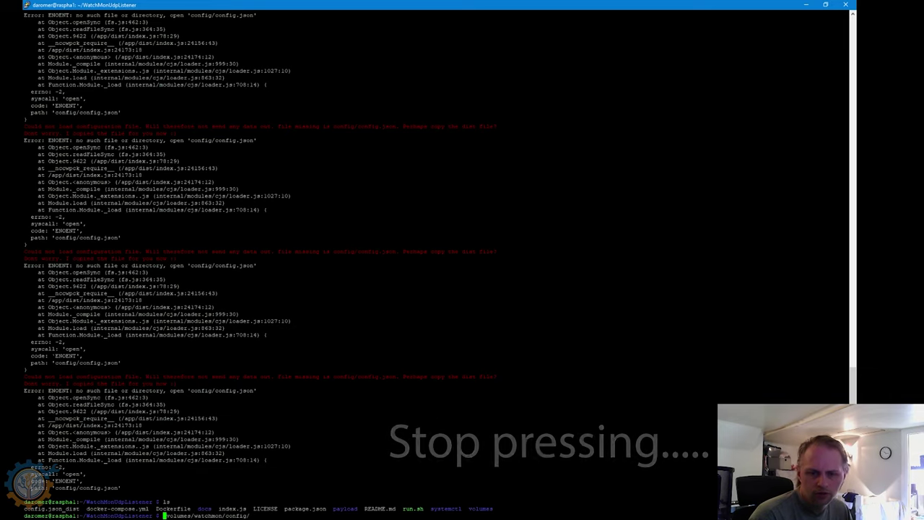
{"action": "key", "text": "Delete"}
{"action": "key", "text": "Delete"}
{"action": "key", "text": "Delete"}
{"action": "type", "text": "cp co"}
{"action": "key", "text": "Tab"}
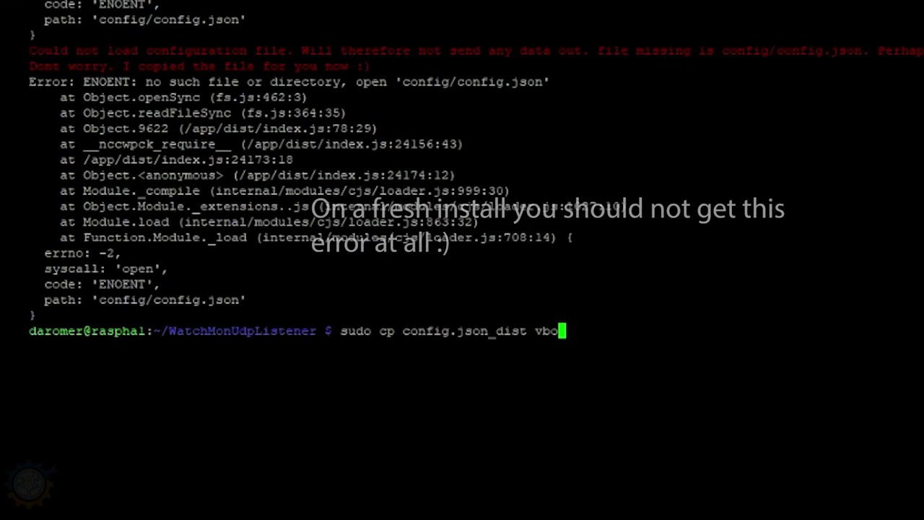
{"action": "key", "text": "BackSpace"}
{"action": "key", "text": "BackSpace"}
{"action": "type", "text": "olumes/watchmon/config/"}
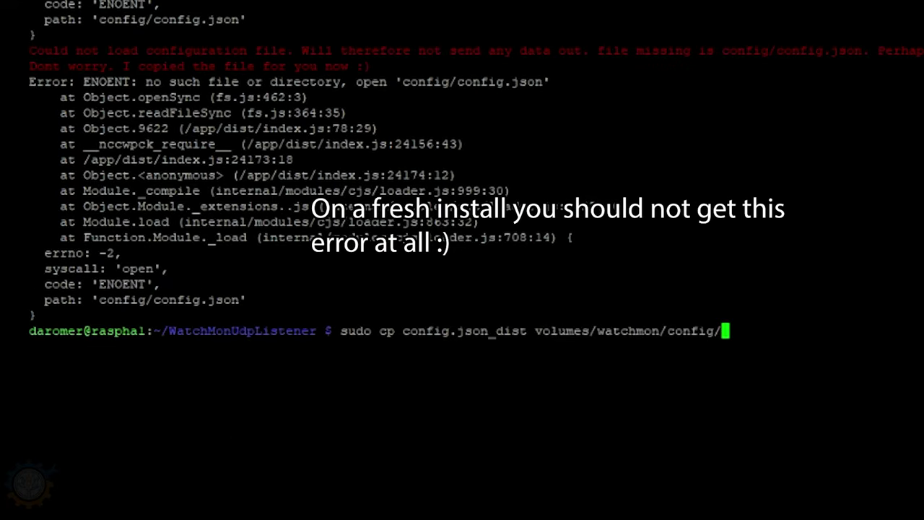
{"action": "type", "text": "config.json"}
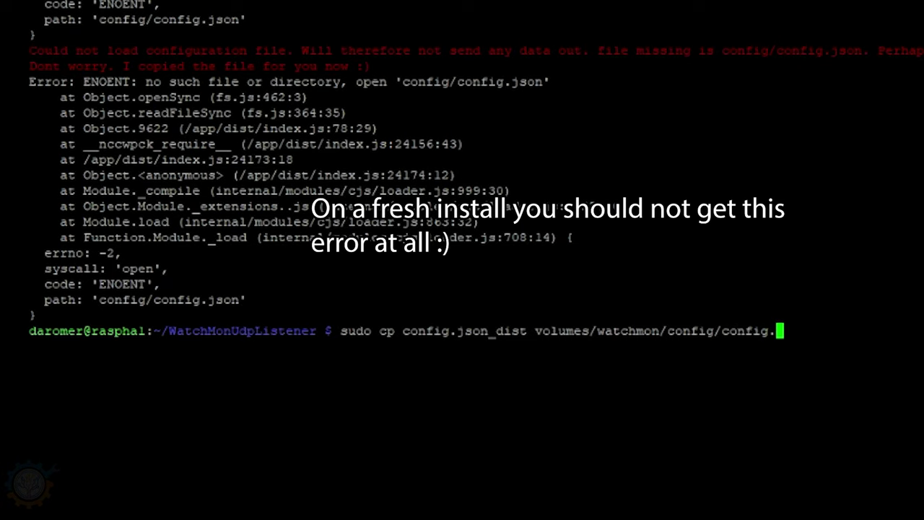
{"action": "key", "text": "Return"}
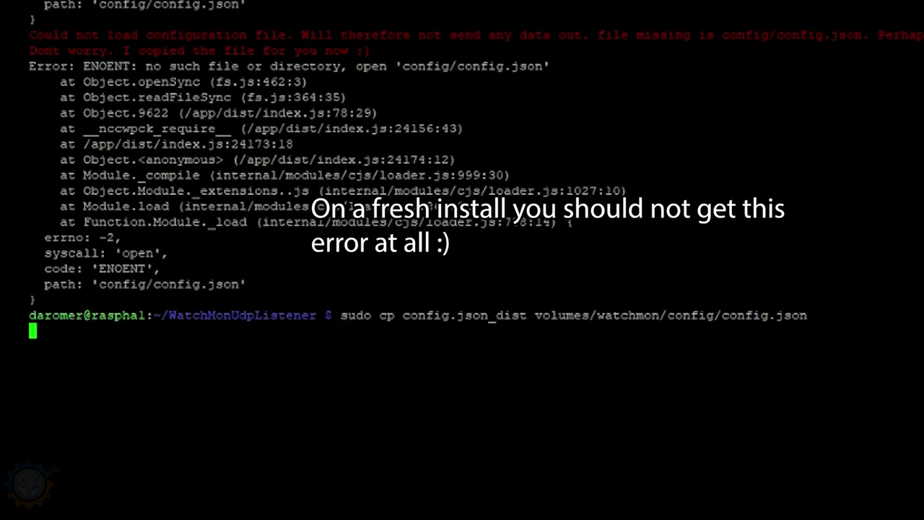
{"action": "type", "text": "sudo vim"}
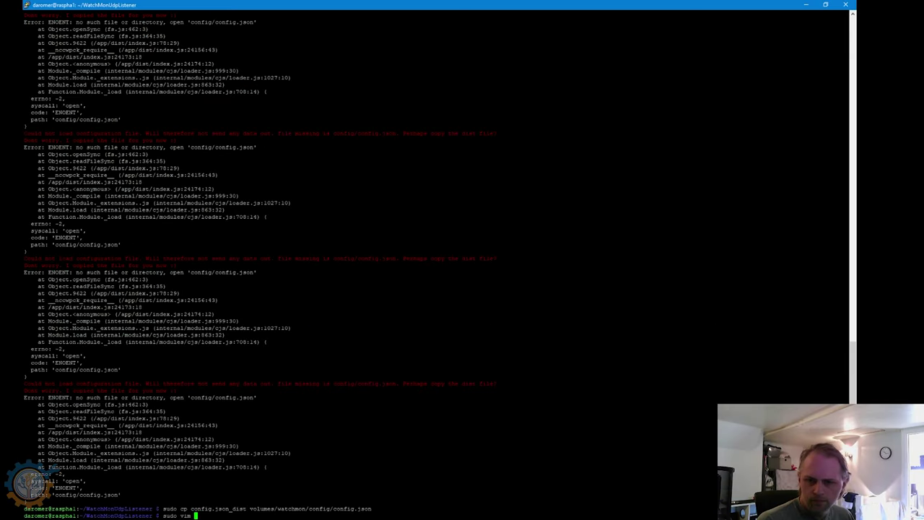
Step: Open config.json in vim as root and set mqtthost and influxhost to 192.168.1.100
{"action": "double_click", "coordinate": [279, 508]}
{"action": "right_click", "coordinate": [279, 509]}
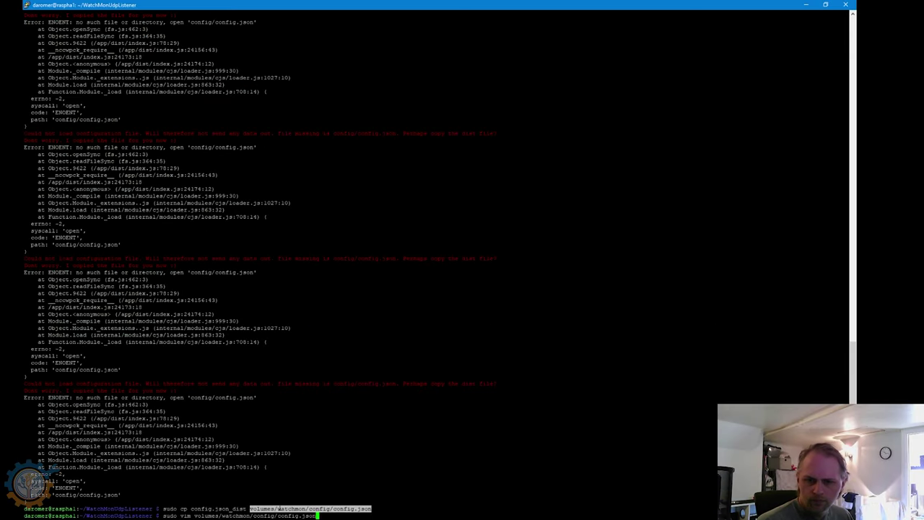
{"action": "key", "text": "Return"}
{"action": "key", "text": "Up"}
{"action": "key", "text": "Up"}
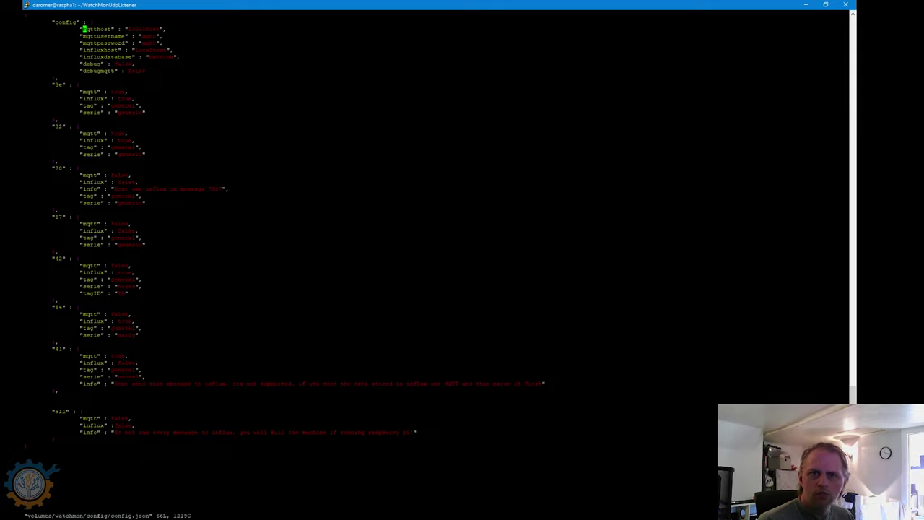
{"action": "key", "text": "Right"}
{"action": "key", "text": "Right"}
{"action": "key", "text": "Right"}
{"action": "key", "text": "Right"}
{"action": "key", "text": "Right"}
{"action": "key", "text": "Right"}
{"action": "key", "text": "Right"}
{"action": "key", "text": "Right"}
{"action": "key", "text": "Right"}
{"action": "key", "text": "Right"}
{"action": "key", "text": "Right"}
{"action": "key", "text": "Right"}
{"action": "key", "text": "Right"}
{"action": "key", "text": "Right"}
{"action": "key", "text": "x"}
{"action": "key", "text": "x"}
{"action": "key", "text": "x"}
{"action": "key", "text": "x"}
{"action": "key", "text": "x"}
{"action": "key", "text": "x"}
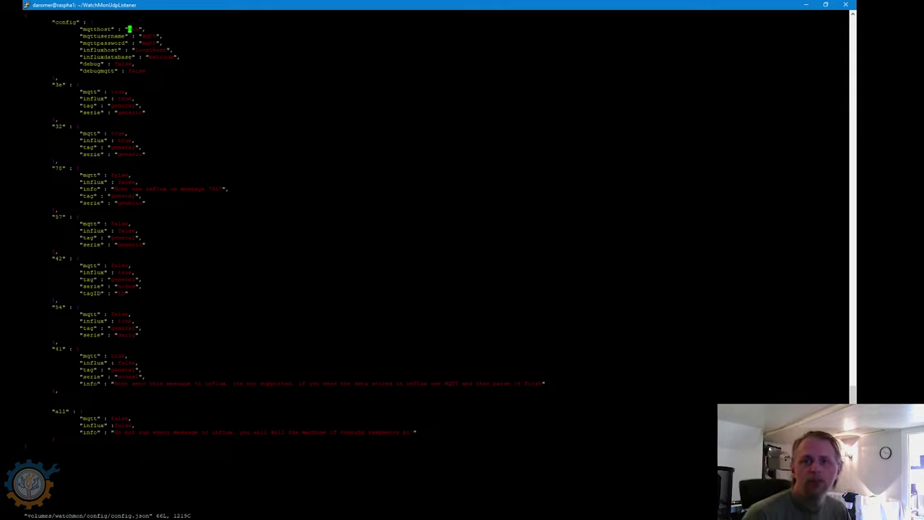
{"action": "key", "text": "x"}
{"action": "type", "text": "i"}
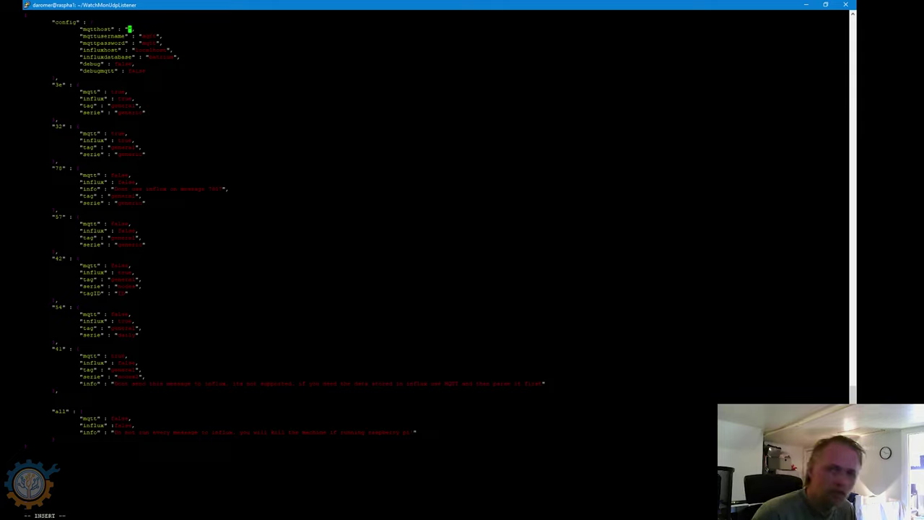
{"action": "type", "text": "192"}
{"action": "type", "text": ".168.1.100"}
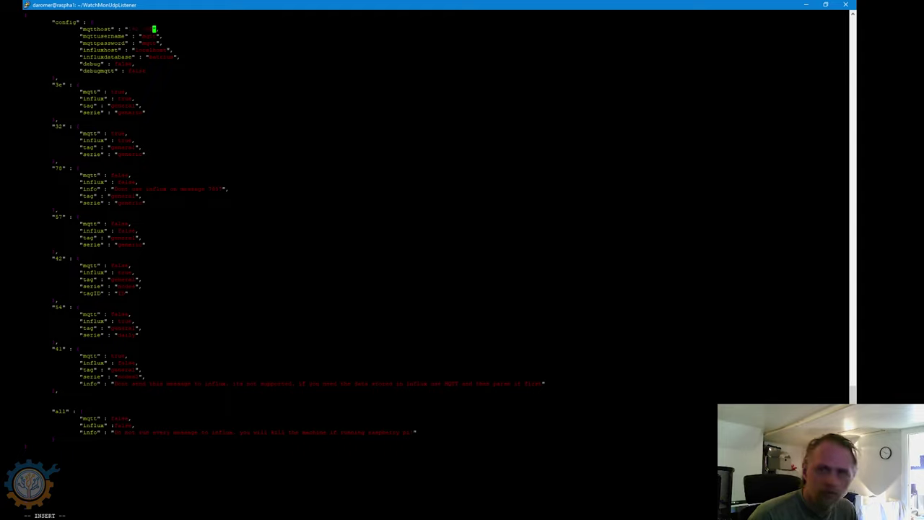
{"action": "key", "text": "Down"}
{"action": "key", "text": "Down"}
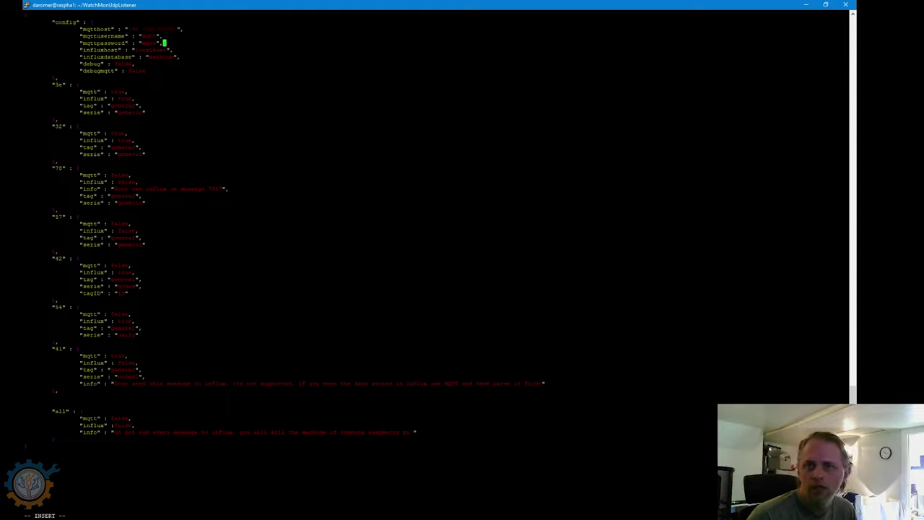
{"action": "key", "text": "Down"}
{"action": "key", "text": "BackSpace"}
{"action": "key", "text": "BackSpace"}
{"action": "key", "text": "BackSpace"}
{"action": "key", "text": "BackSpace"}
{"action": "key", "text": "BackSpace"}
{"action": "key", "text": "BackSpace"}
{"action": "key", "text": "BackSpace"}
{"action": "key", "text": "BackSpace"}
{"action": "key", "text": "BackSpace"}
{"action": "key", "text": "BackSpace"}
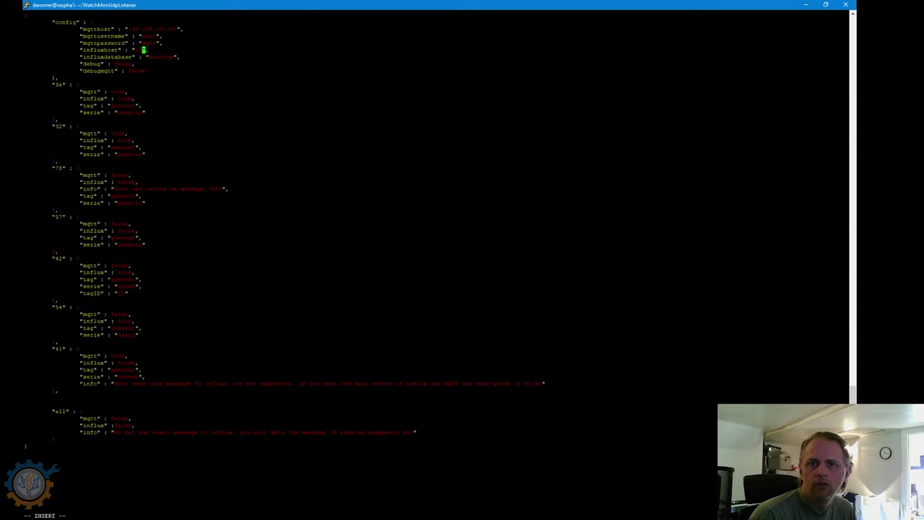
{"action": "type", "text": "192.168.1.100"}
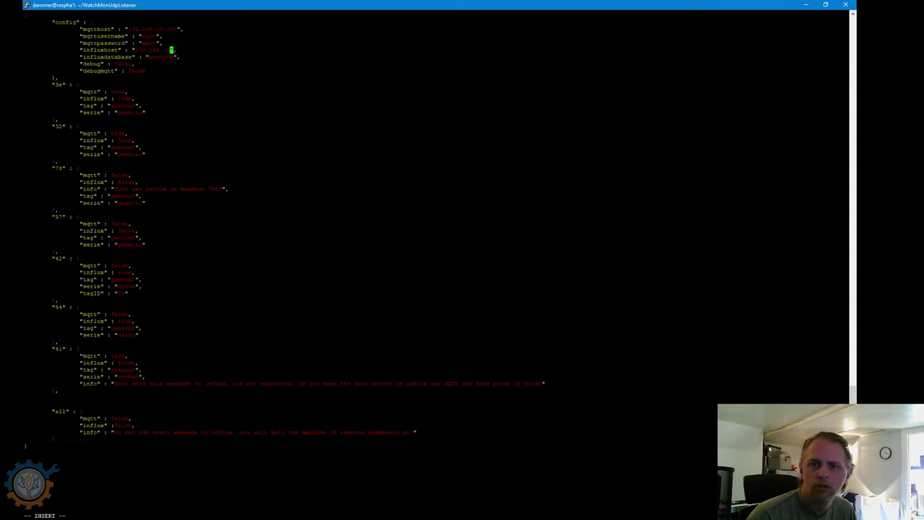
Step: Change message 57's mqtt value from false to true and save with :wq
{"action": "key", "text": "Down"}
{"action": "key", "text": "Down"}
{"action": "key", "text": "Down"}
{"action": "key", "text": "Down"}
{"action": "key", "text": "Down"}
{"action": "key", "text": "Down"}
{"action": "key", "text": "Down"}
{"action": "key", "text": "Down"}
{"action": "key", "text": "Down"}
{"action": "key", "text": "Down"}
{"action": "key", "text": "Down"}
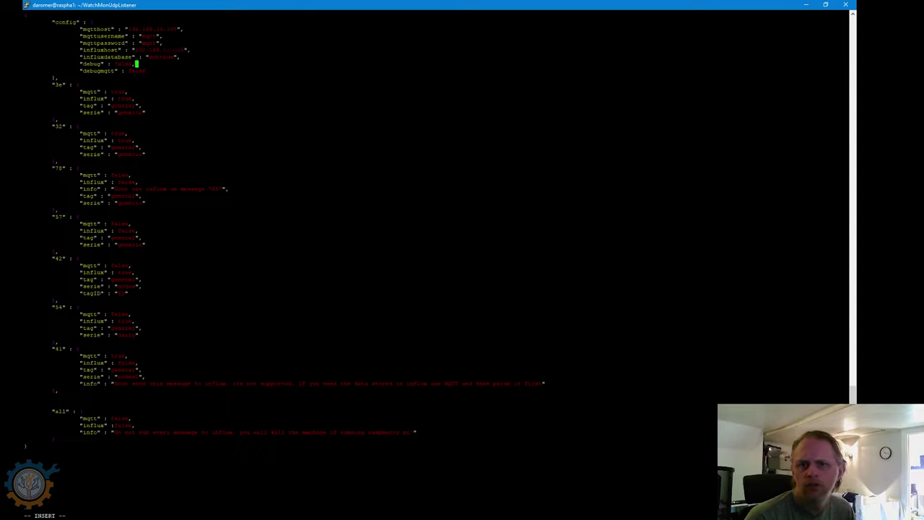
{"action": "key", "text": "Down"}
{"action": "key", "text": "Down"}
{"action": "key", "text": "Down"}
{"action": "key", "text": "Down"}
{"action": "key", "text": "Down"}
{"action": "key", "text": "Down"}
{"action": "key", "text": "Down"}
{"action": "key", "text": "Down"}
{"action": "key", "text": "Down"}
{"action": "key", "text": "Down"}
{"action": "key", "text": "Down"}
{"action": "key", "text": "Down"}
{"action": "key", "text": "Down"}
{"action": "key", "text": "Down"}
{"action": "key", "text": "Down"}
{"action": "key", "text": "Down"}
{"action": "key", "text": "Down"}
{"action": "key", "text": "Down"}
{"action": "key", "text": "Down"}
{"action": "key", "text": "Down"}
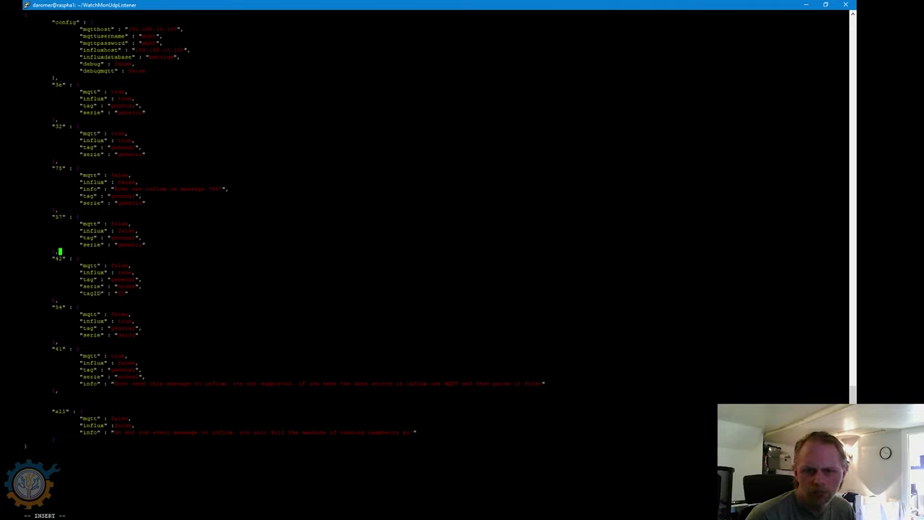
{"action": "key", "text": "Up"}
{"action": "key", "text": "Up"}
{"action": "key", "text": "Up"}
{"action": "key", "text": "Up"}
{"action": "key", "text": "Up"}
{"action": "key", "text": "Up"}
{"action": "key", "text": "Up"}
{"action": "key", "text": "Up"}
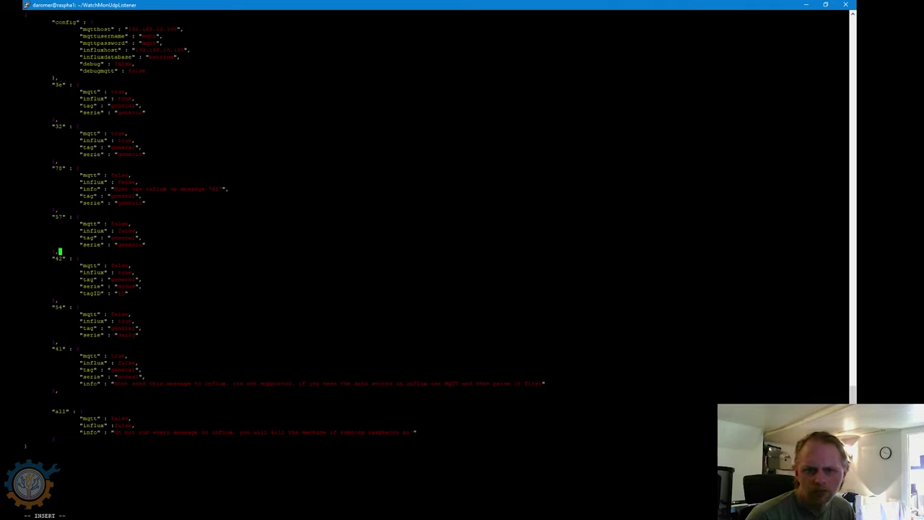
{"action": "key", "text": "Down"}
{"action": "key", "text": "Left"}
{"action": "key", "text": "Right"}
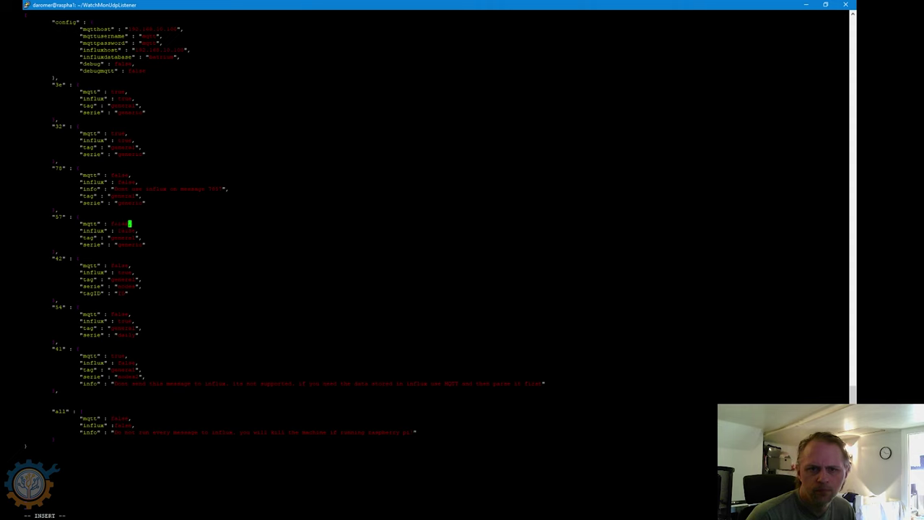
{"action": "key", "text": "BackSpace"}
{"action": "key", "text": "BackSpace"}
{"action": "key", "text": "BackSpace"}
{"action": "key", "text": "BackSpace"}
{"action": "key", "text": "BackSpace"}
{"action": "type", "text": "true"}
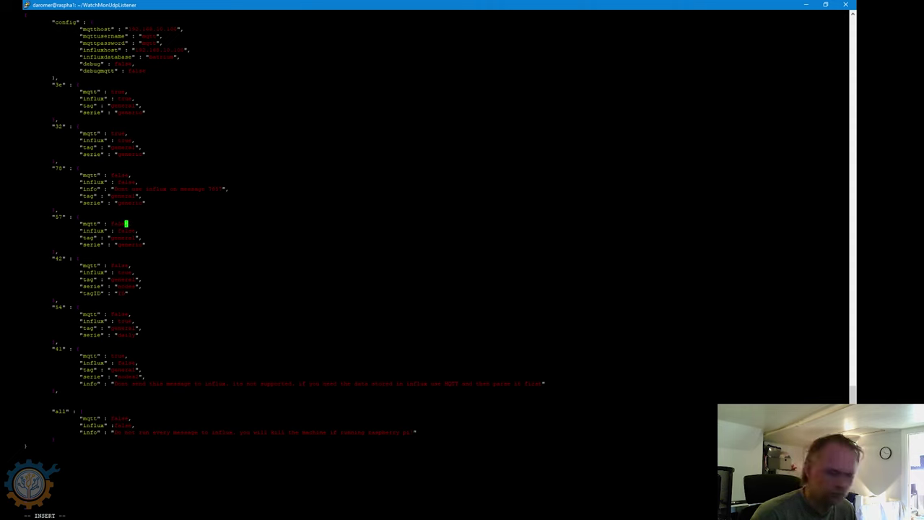
{"action": "key", "text": "Escape"}
{"action": "type", "text": ":wq"}
{"action": "key", "text": "Return"}
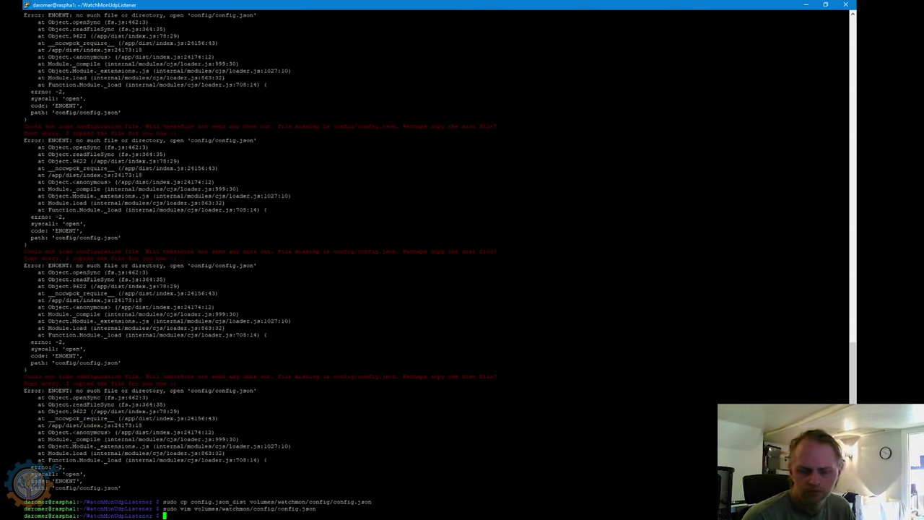
Step: Rerun docker logs on the listener container, revealing InfluxDB 404 'database not found: batrium' errors
{"action": "key", "text": "Up"}
{"action": "key", "text": "Up"}
{"action": "key", "text": "Up"}
{"action": "key", "text": "Return"}
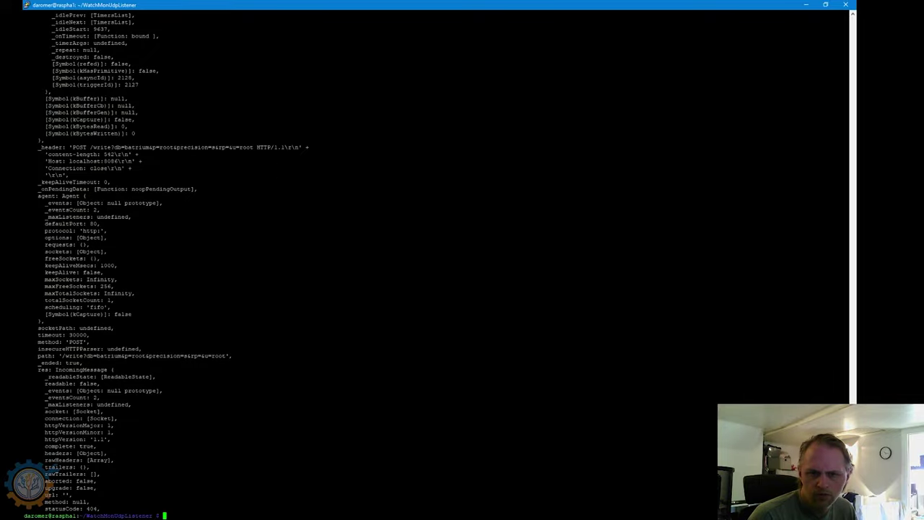
{"action": "key", "text": "Up"}
{"action": "key", "text": "Return"}
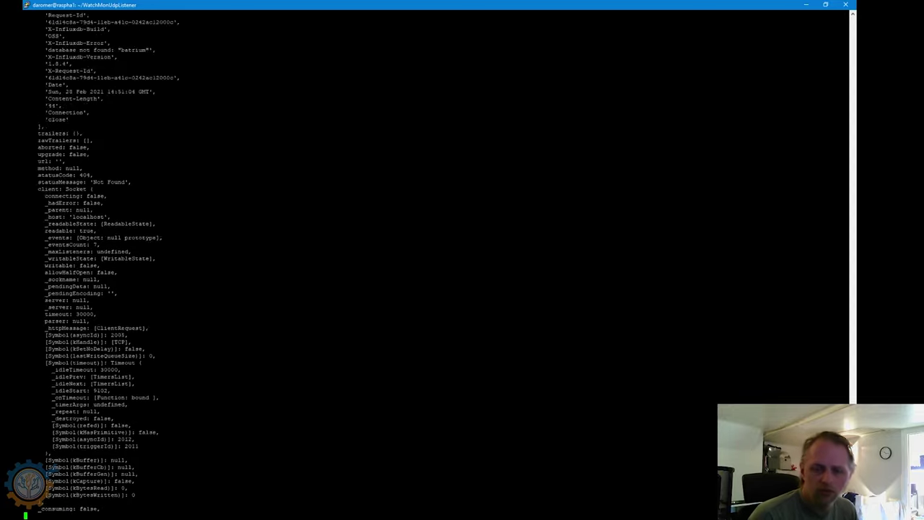
Step: Restart the watchmon listener container with docker-compose restart
{"action": "key", "text": "Up"}
{"action": "key", "text": "BackSpace"}
{"action": "key", "text": "BackSpace"}
{"action": "key", "text": "BackSpace"}
{"action": "key", "text": "BackSpace"}
{"action": "key", "text": "BackSpace"}
{"action": "key", "text": "BackSpace"}
{"action": "key", "text": "BackSpace"}
{"action": "key", "text": "BackSpace"}
{"action": "key", "text": "BackSpace"}
{"action": "key", "text": "BackSpace"}
{"action": "key", "text": "BackSpace"}
{"action": "key", "text": "BackSpace"}
{"action": "key", "text": "BackSpace"}
{"action": "key", "text": "BackSpace"}
{"action": "key", "text": "BackSpace"}
{"action": "key", "text": "BackSpace"}
{"action": "key", "text": "BackSpace"}
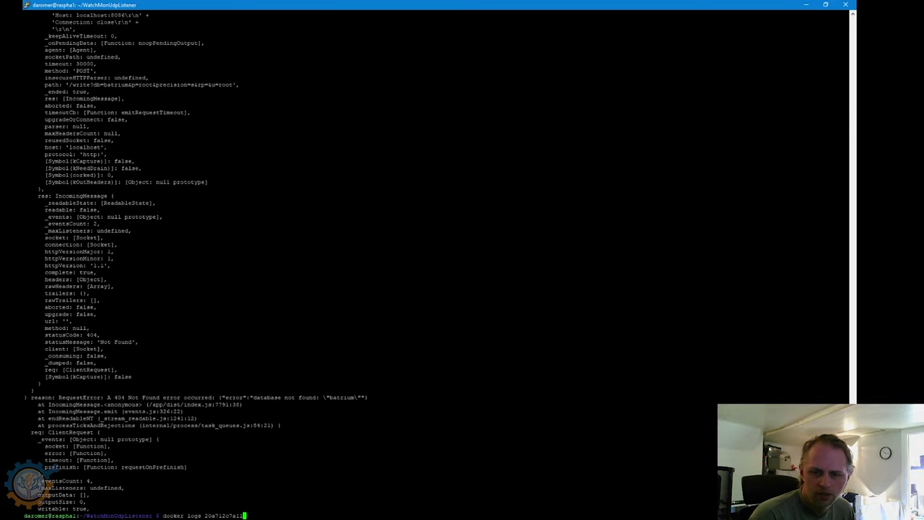
{"action": "type", "text": "rest"}
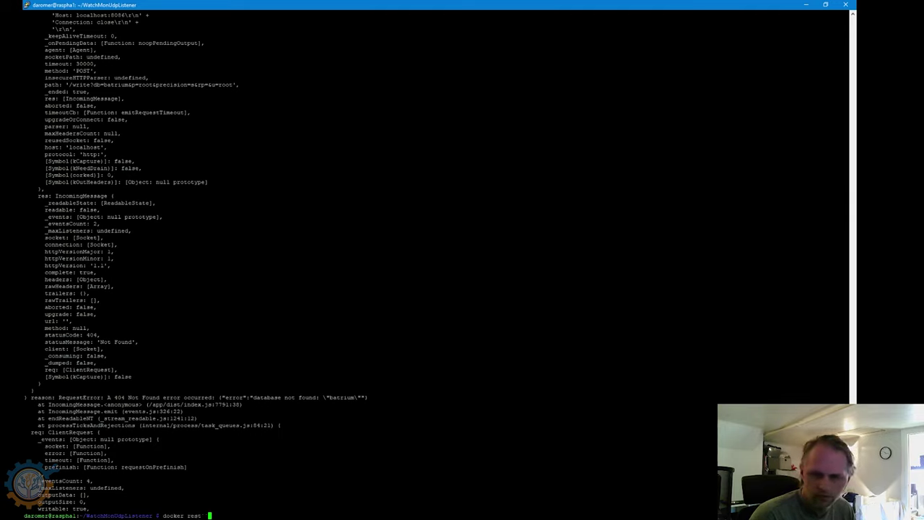
{"action": "key", "text": "BackSpace"}
{"action": "key", "text": "BackSpace"}
{"action": "key", "text": "BackSpace"}
{"action": "key", "text": "BackSpace"}
{"action": "key", "text": "BackSpace"}
{"action": "key", "text": "BackSpace"}
{"action": "type", "text": "-comp"}
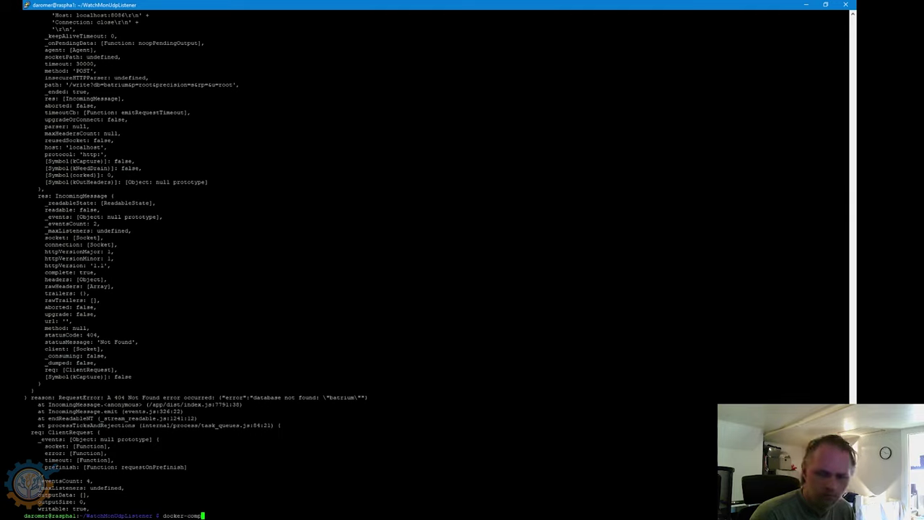
{"action": "type", "text": "ose restart"}
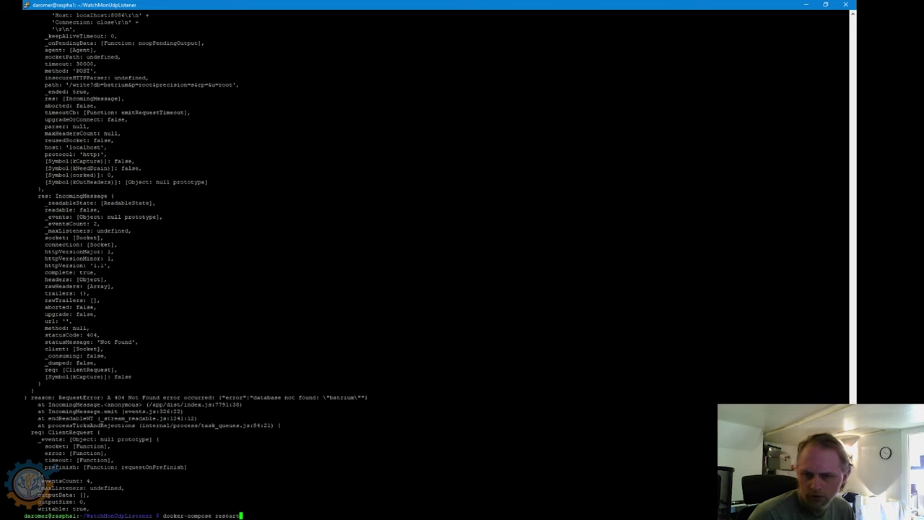
{"action": "key", "text": "Return"}
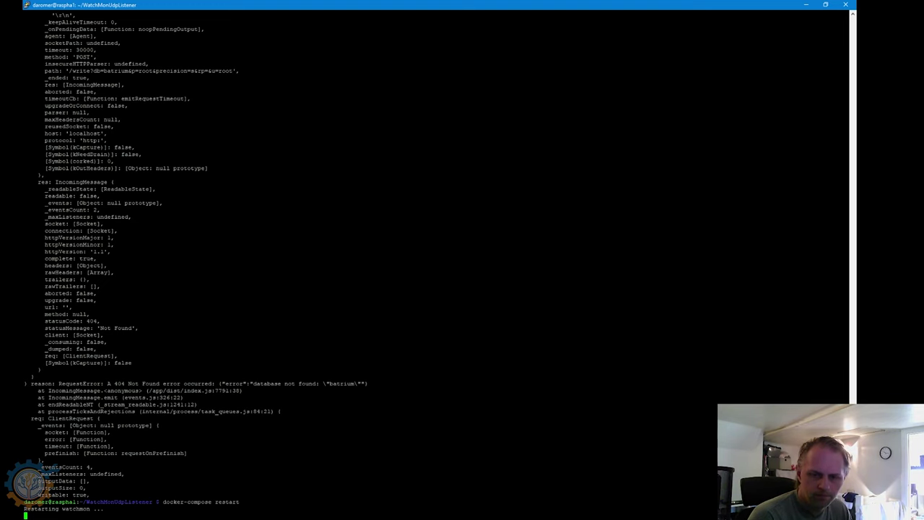
Step: Confirm with docker ps that the watchmon container is freshly up
{"action": "key", "text": "Return"}
{"action": "type", "text": "docker ps"}
{"action": "key", "text": "Return"}
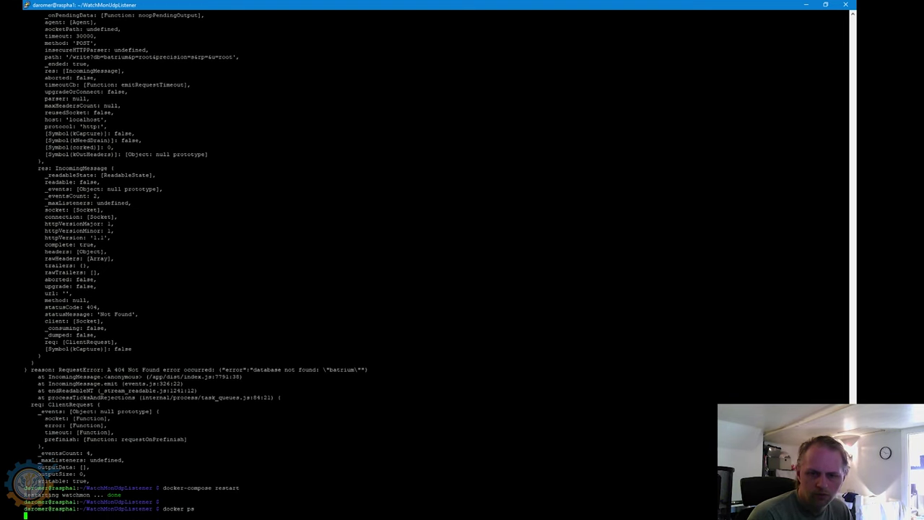
{"action": "type", "text": "docker logs"}
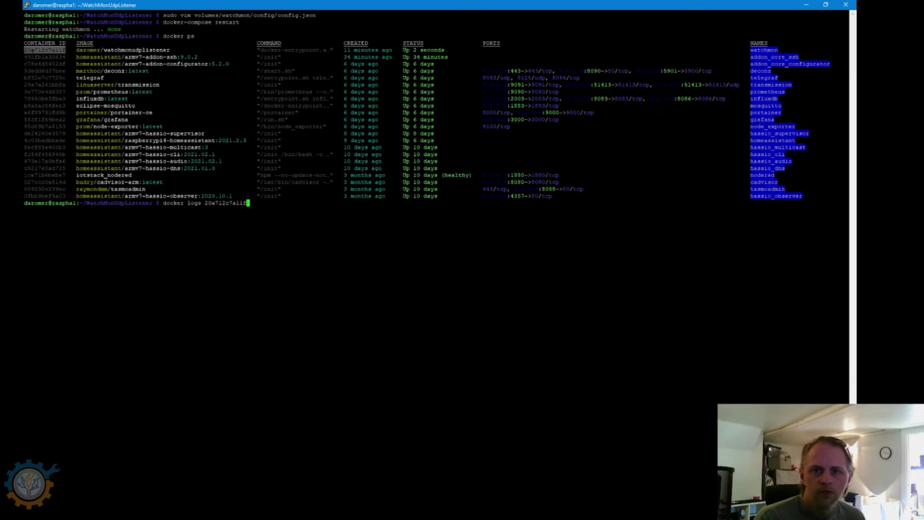
Step: Tail the listener logs to confirm the Batrium logger listens on port 18542, then return to the dashboard
{"action": "type", "text": "| tail"}
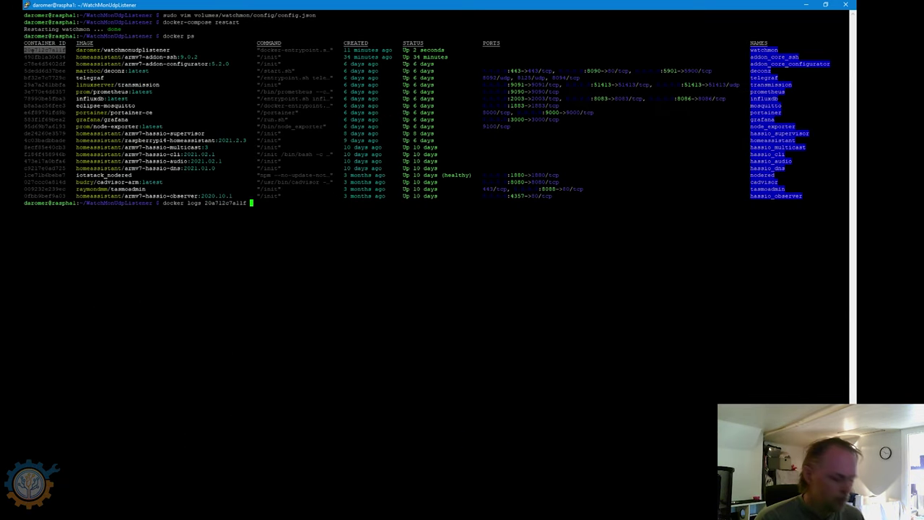
{"action": "key", "text": "Return"}
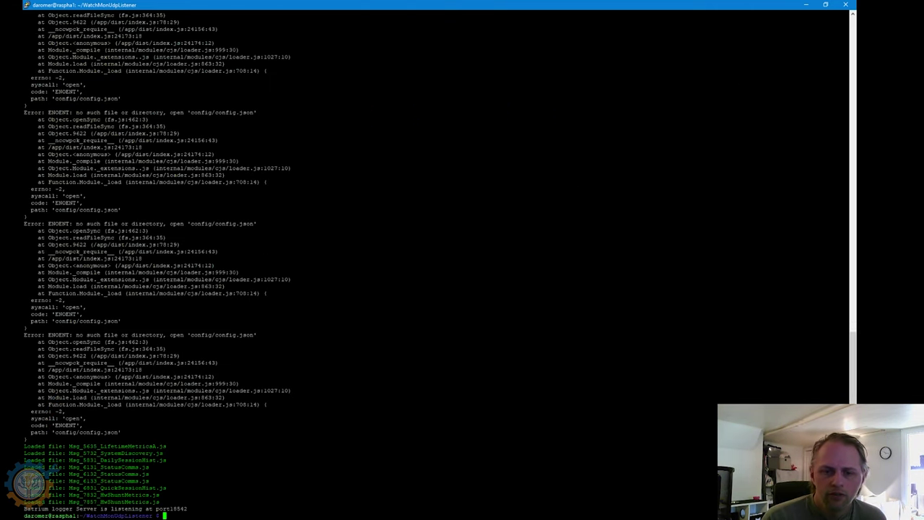
{"action": "left_click_drag", "start_coordinate": [24, 446], "coordinate": [506, 509]}
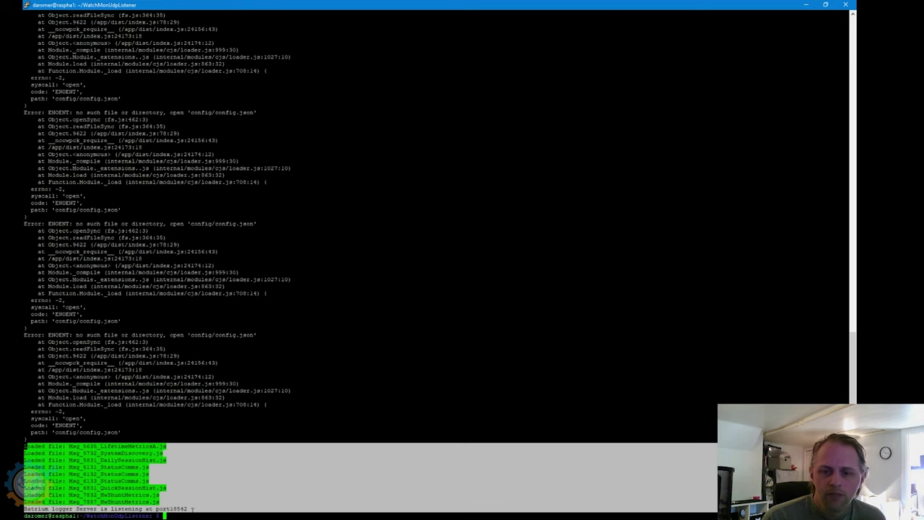
{"action": "left_click", "coordinate": [506, 509]}
{"action": "key", "text": "Up"}
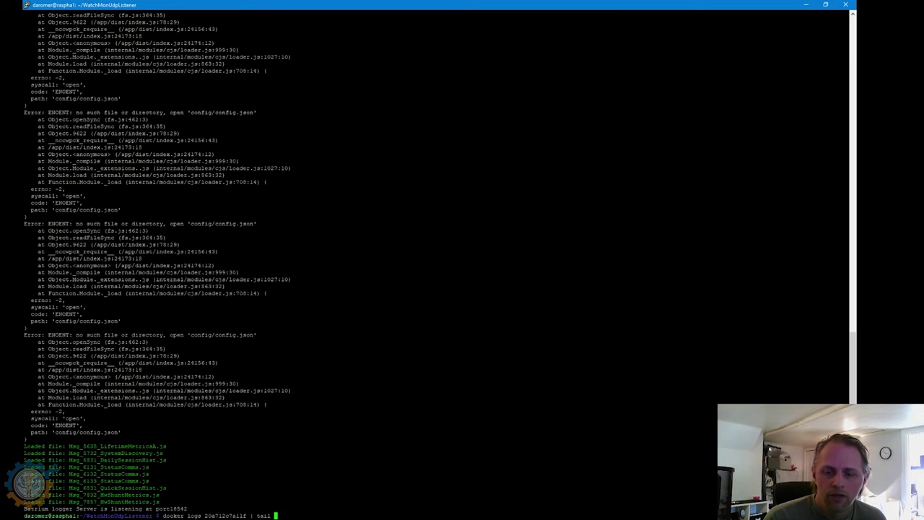
{"action": "key", "text": "Return"}
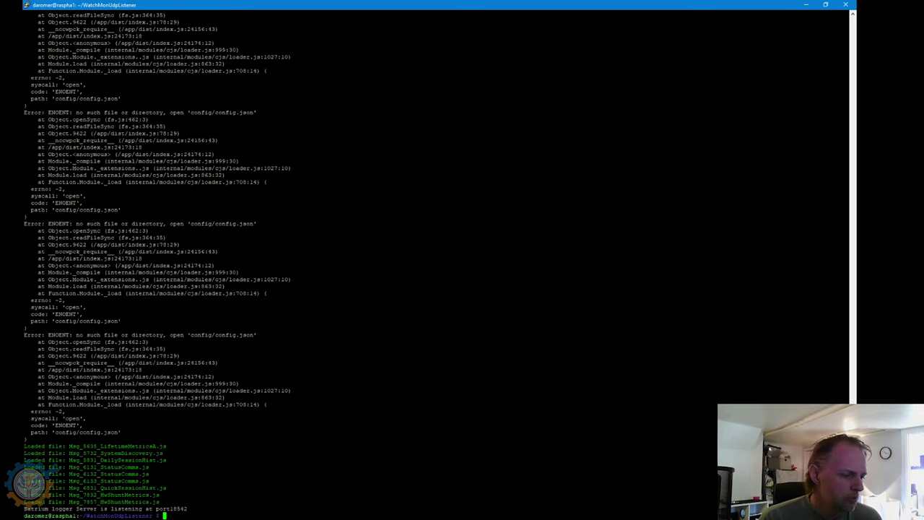
{"action": "key", "text": "alt+Tab"}
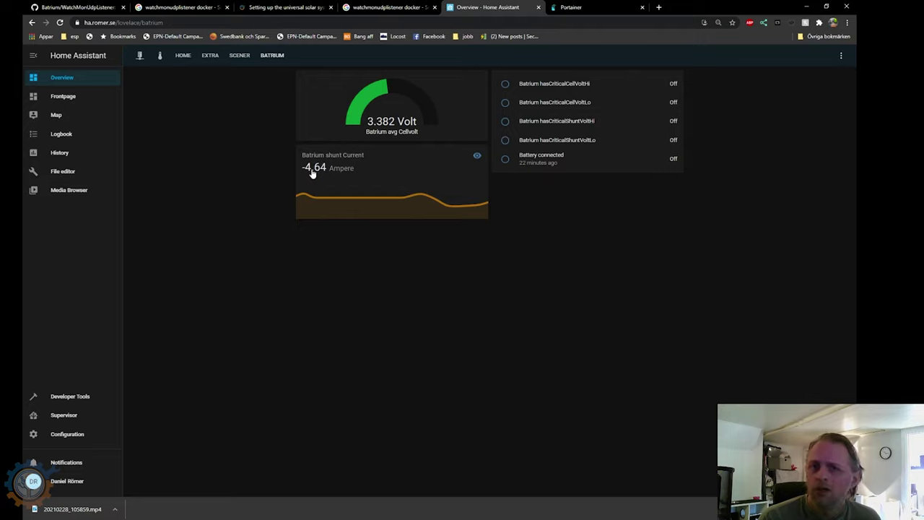
Step: Search the Supervisor Add-on Store for 'mosqui' and 'influx', then go back to Overview
{"action": "left_click", "coordinate": [68, 420]}
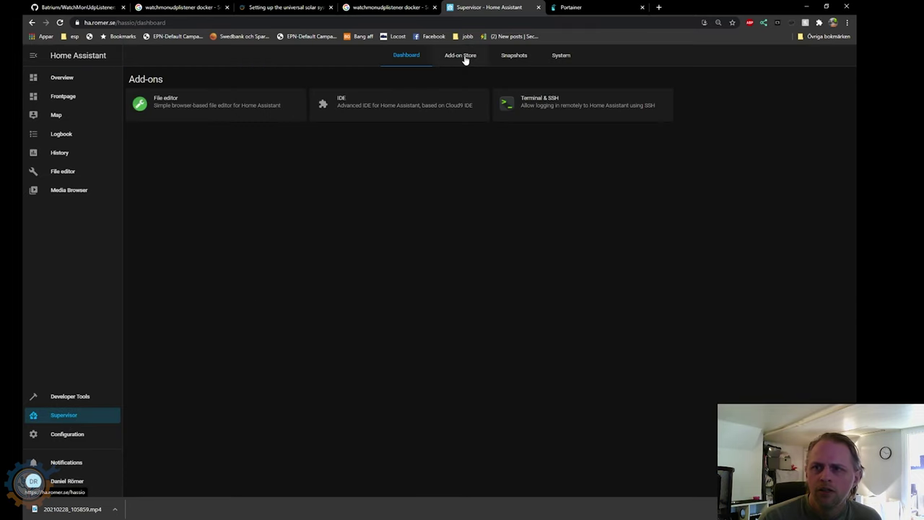
{"action": "left_click", "coordinate": [465, 58]}
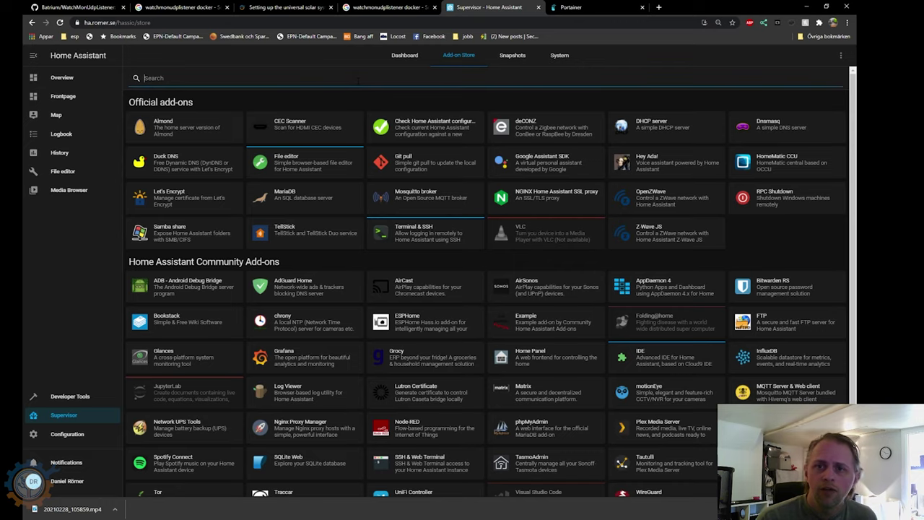
{"action": "type", "text": "mosqui"}
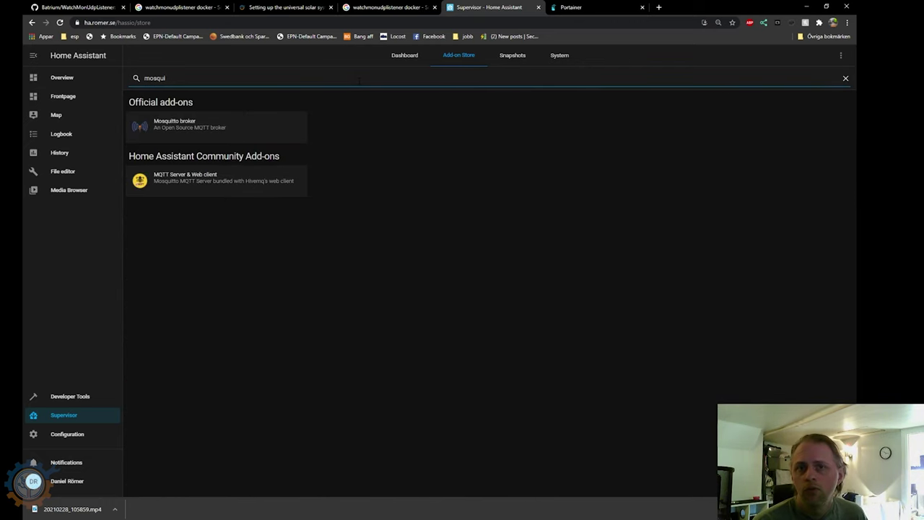
{"action": "key", "text": "BackSpace"}
{"action": "key", "text": "BackSpace"}
{"action": "key", "text": "BackSpace"}
{"action": "key", "text": "BackSpace"}
{"action": "key", "text": "BackSpace"}
{"action": "key", "text": "BackSpace"}
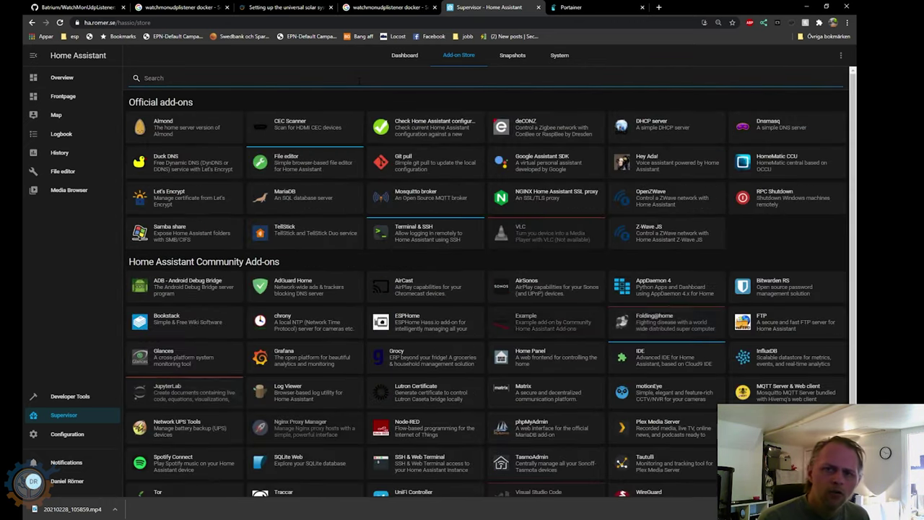
{"action": "type", "text": "influx"}
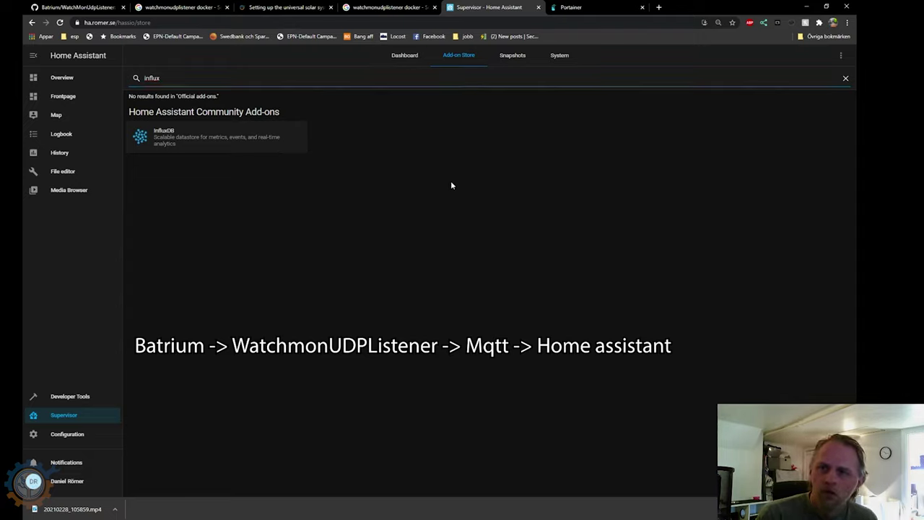
{"action": "left_click", "coordinate": [339, 209]}
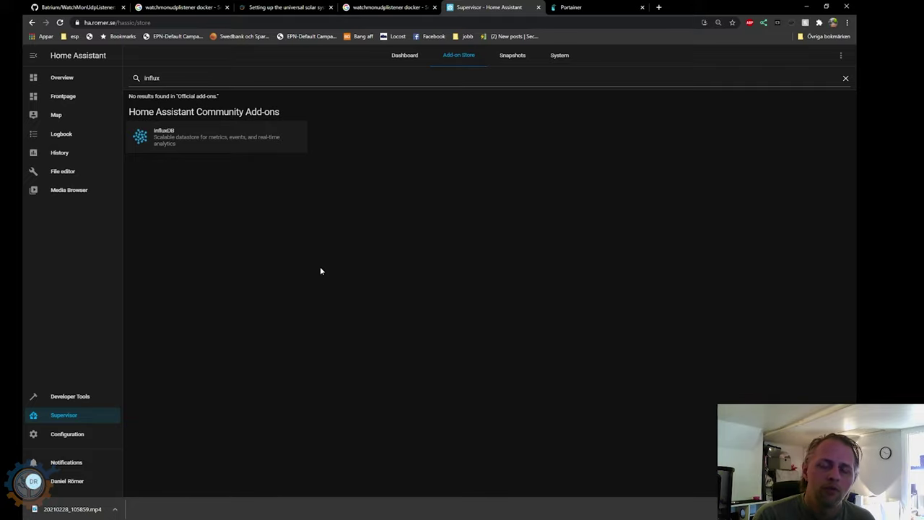
{"action": "left_click", "coordinate": [61, 77]}
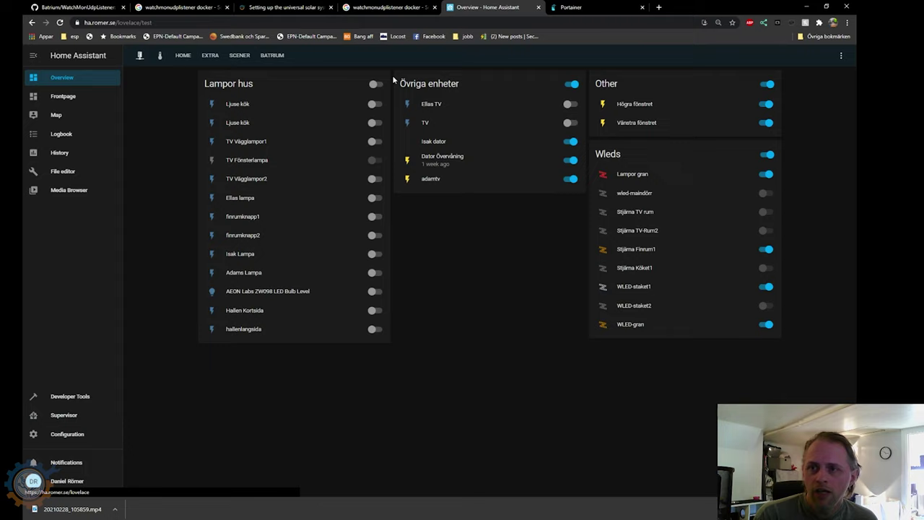
Step: Review the Batrium dashboard view showing 3.38 V average cell voltage, then go to the File editor
{"action": "left_click", "coordinate": [273, 56]}
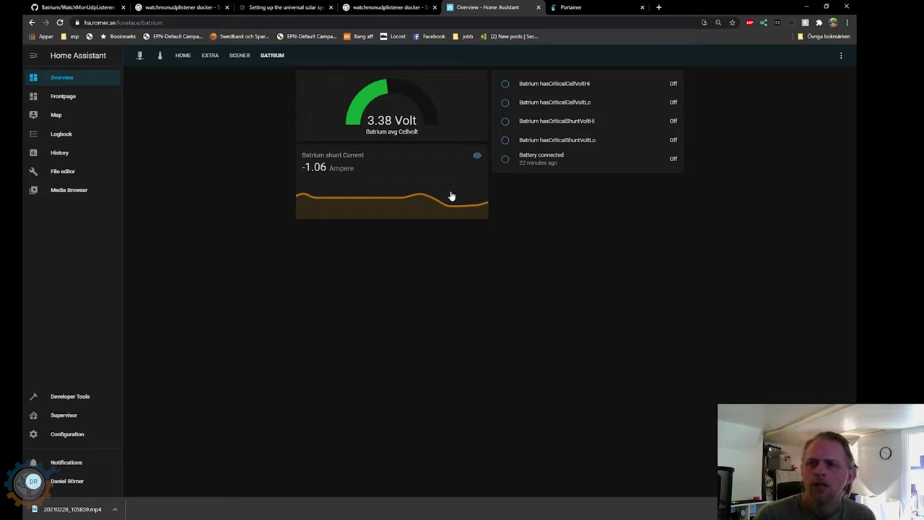
{"action": "left_click", "coordinate": [64, 173]}
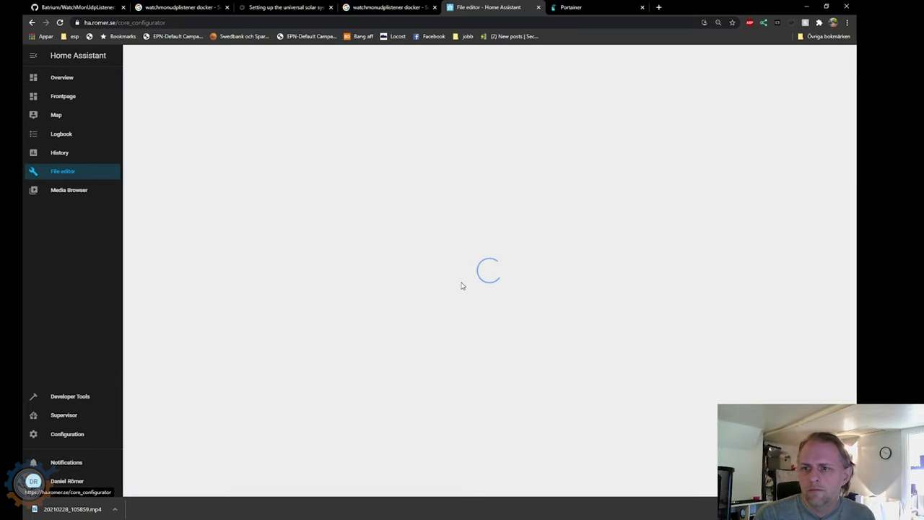
Step: Scroll configuration.yaml to the Batrium MQTT sensors and select the MaxCellVolt block, then return to PuTTY
{"action": "scroll", "coordinate": [434, 329], "scroll_direction": "down", "scroll_amount": 5}
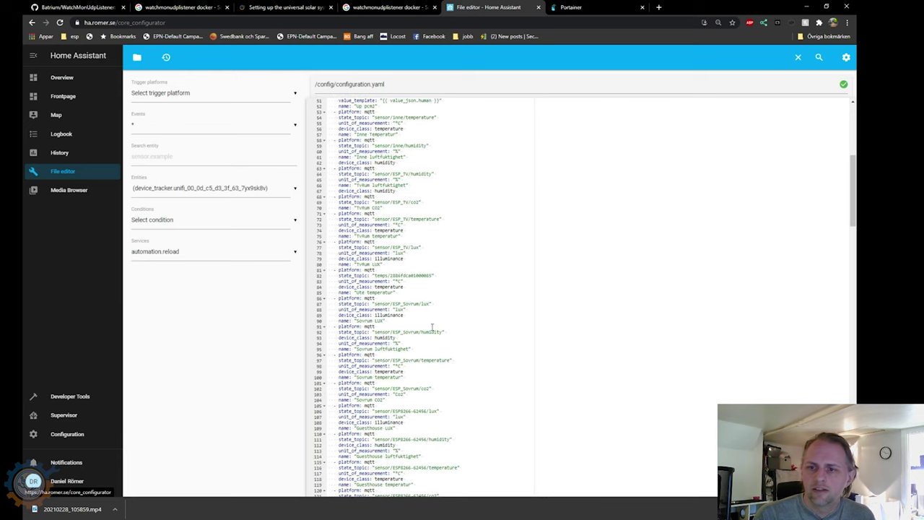
{"action": "scroll", "coordinate": [432, 329], "scroll_direction": "down", "scroll_amount": 5}
{"action": "left_click_drag", "start_coordinate": [334, 219], "coordinate": [458, 417]}
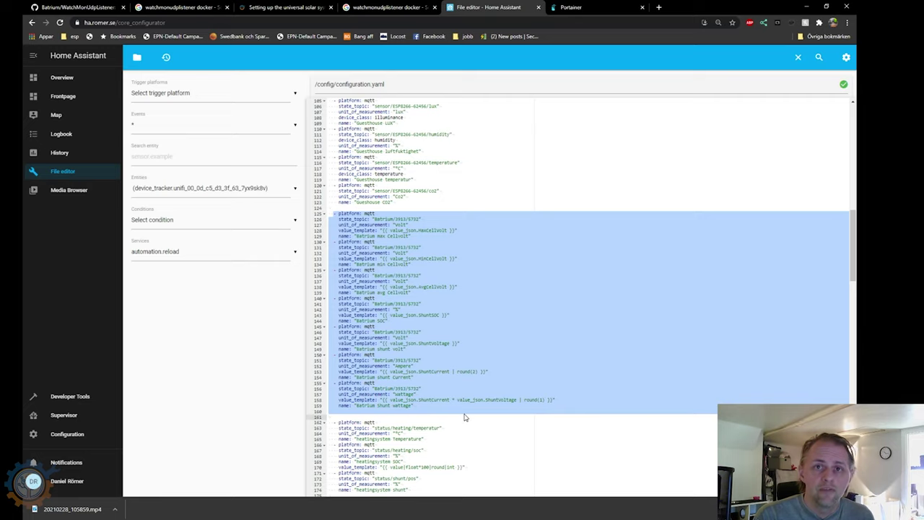
{"action": "left_click", "coordinate": [462, 328]}
{"action": "left_click", "coordinate": [462, 241]}
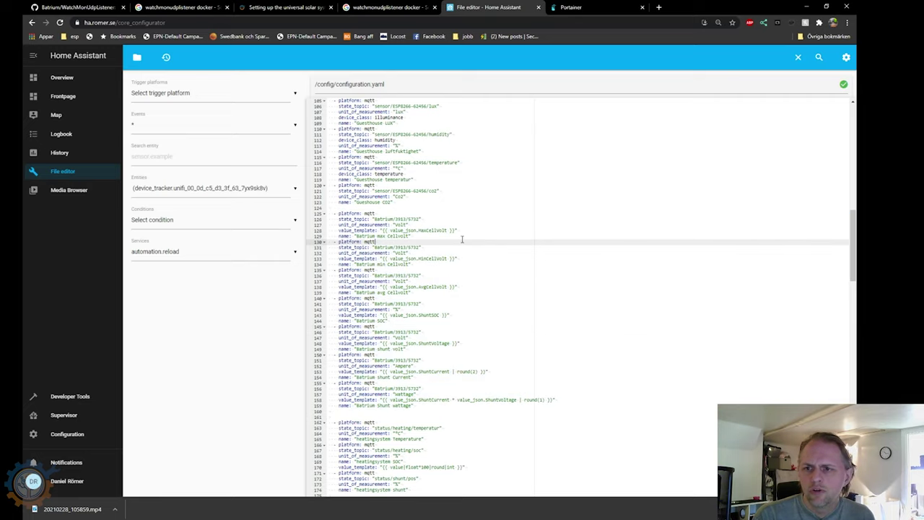
{"action": "left_click_drag", "start_coordinate": [462, 239], "coordinate": [331, 213]}
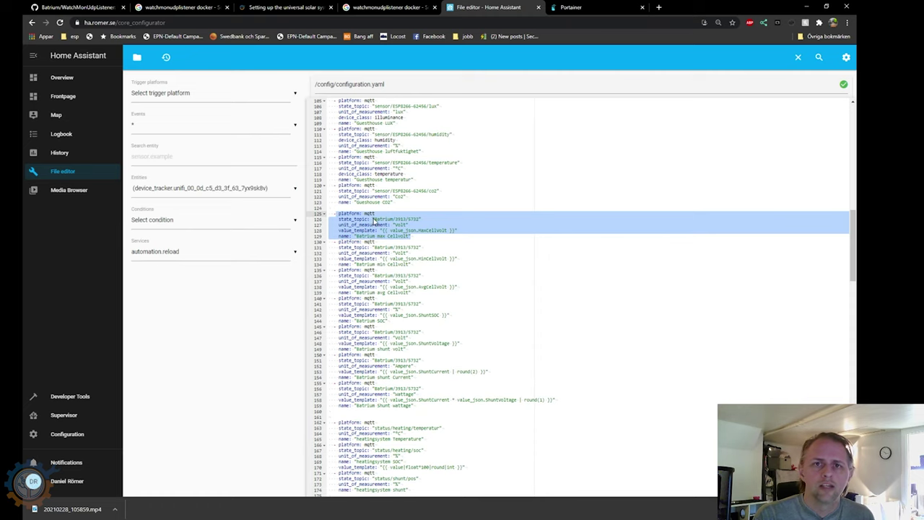
{"action": "key", "text": "alt+Tab"}
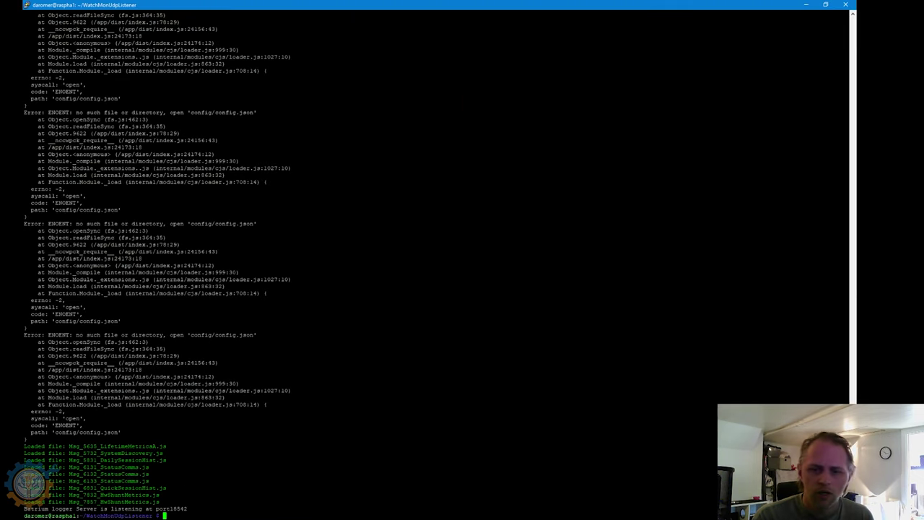
Step: Move into the payload folder and list its files
{"action": "type", "text": "cd payload/"}
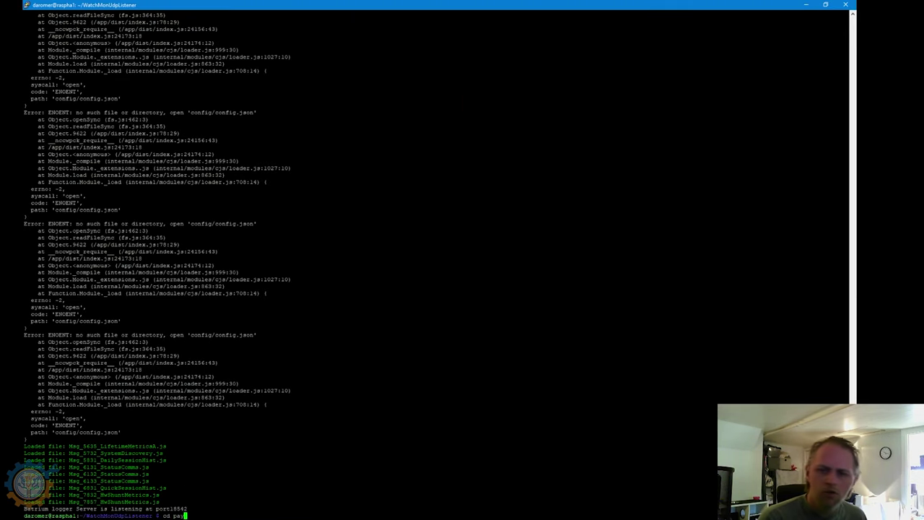
{"action": "key", "text": "Return"}
{"action": "type", "text": "ls"}
{"action": "key", "text": "Return"}
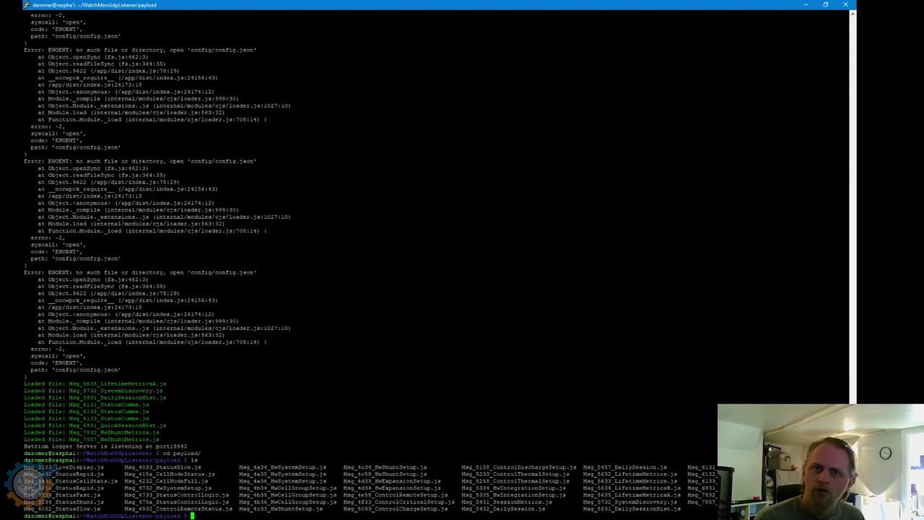
{"action": "key", "text": "Return"}
{"action": "key", "text": "Return"}
{"action": "key", "text": "Return"}
{"action": "key", "text": "Return"}
{"action": "key", "text": "Return"}
{"action": "key", "text": "Return"}
{"action": "key", "text": "Return"}
{"action": "key", "text": "Return"}
{"action": "key", "text": "Return"}
{"action": "key", "text": "Return"}
{"action": "key", "text": "Return"}
{"action": "key", "text": "Return"}
{"action": "key", "text": "Return"}
{"action": "key", "text": "Return"}
{"action": "key", "text": "Return"}
{"action": "key", "text": "Return"}
{"action": "key", "text": "Return"}
{"action": "key", "text": "Return"}
{"action": "key", "text": "Return"}
{"action": "key", "text": "Return"}
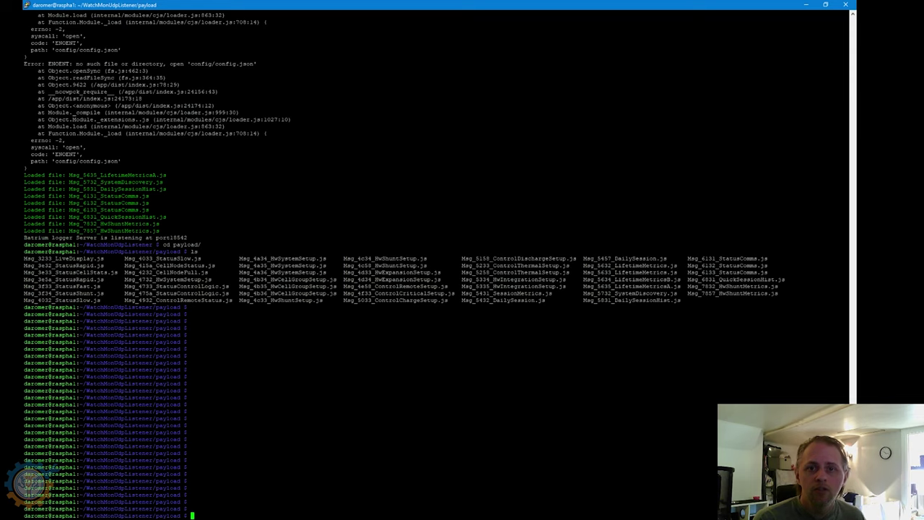
Step: View Msg_3233_LiveDisplay.js in less, select ChargeOnState, and return to the Home Assistant editor
{"action": "left_click_drag", "start_coordinate": [24, 258], "coordinate": [104, 257]}
{"action": "key", "text": "ctrl+c"}
{"action": "type", "text": "less"}
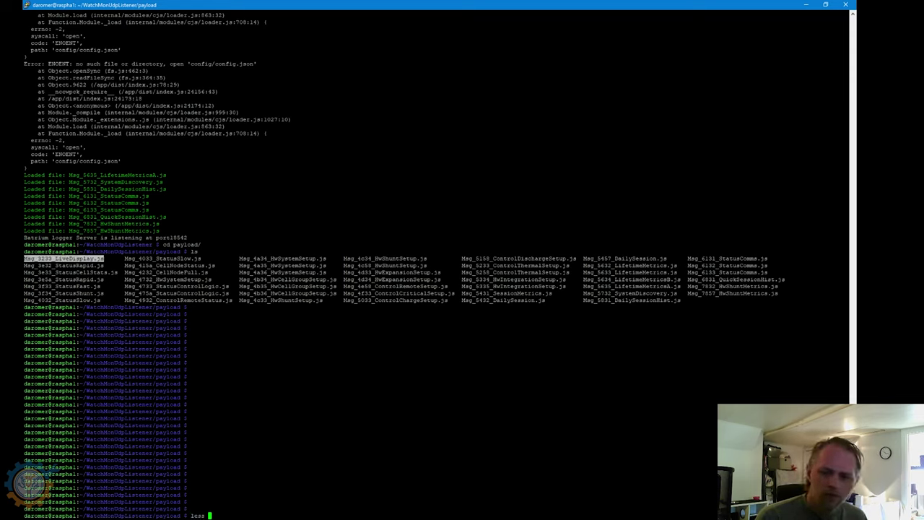
{"action": "key", "text": "shift+Insert"}
{"action": "key", "text": "Return"}
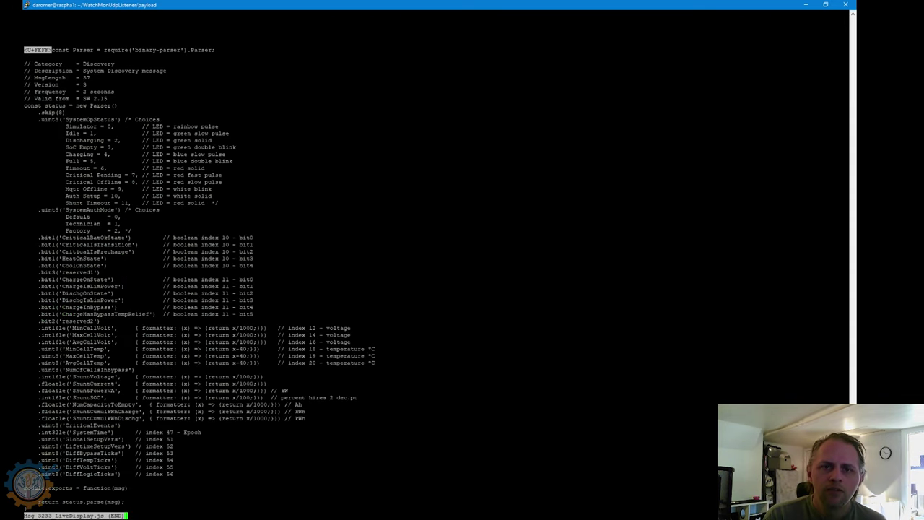
{"action": "mouse_move", "coordinate": [24, 101]}
{"action": "left_mouse_down"}
{"action": "mouse_move", "coordinate": [845, 101]}
{"action": "mouse_move", "coordinate": [24, 101]}
{"action": "left_mouse_up"}
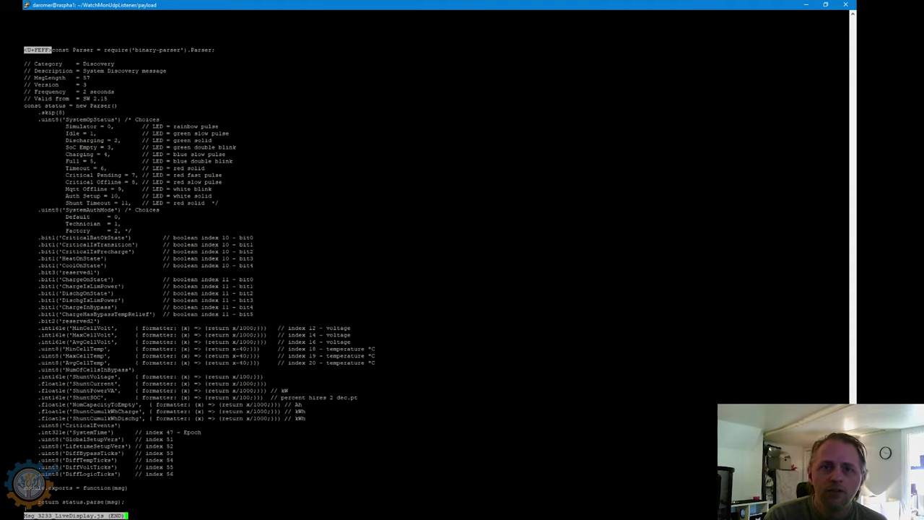
{"action": "left_click_drag", "start_coordinate": [75, 238], "coordinate": [86, 279]}
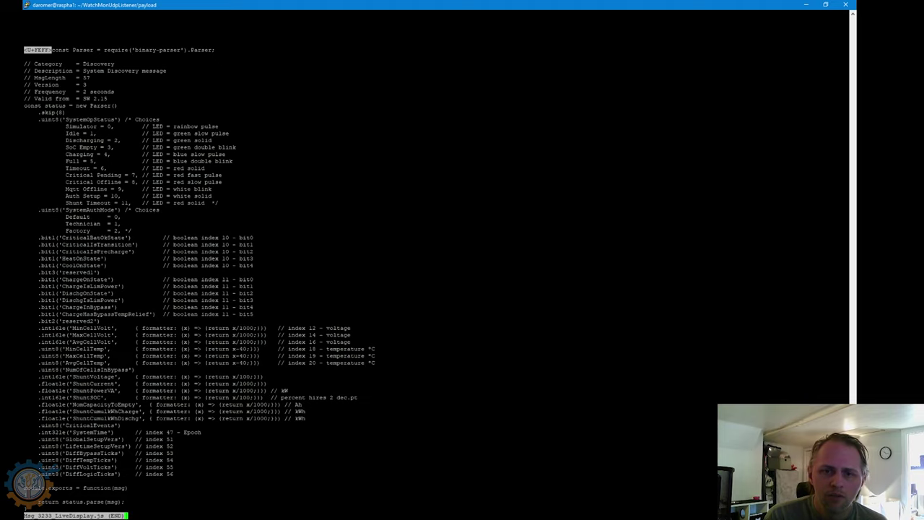
{"action": "double_click", "coordinate": [86, 279]}
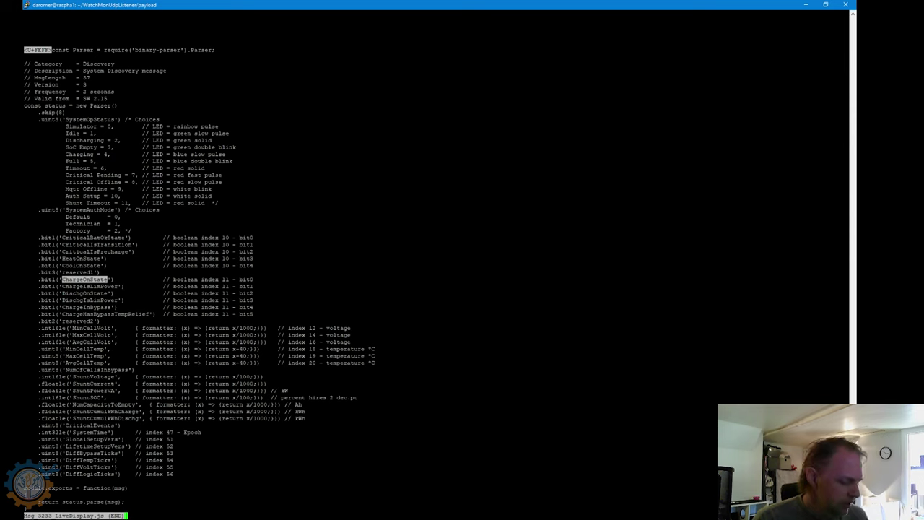
{"action": "key", "text": "alt+Tab"}
{"action": "left_click", "coordinate": [450, 239]}
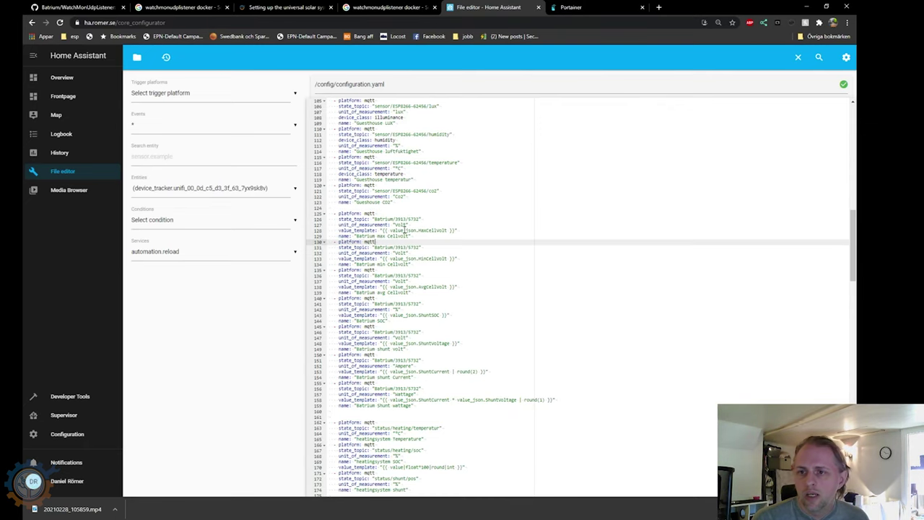
Step: Select MaxCellVolt on line 128, then quit less and tab-complete vim Msg_5732_SystemDiscovery.js
{"action": "left_click_drag", "start_coordinate": [390, 230], "coordinate": [443, 229]}
{"action": "left_click", "coordinate": [448, 230]}
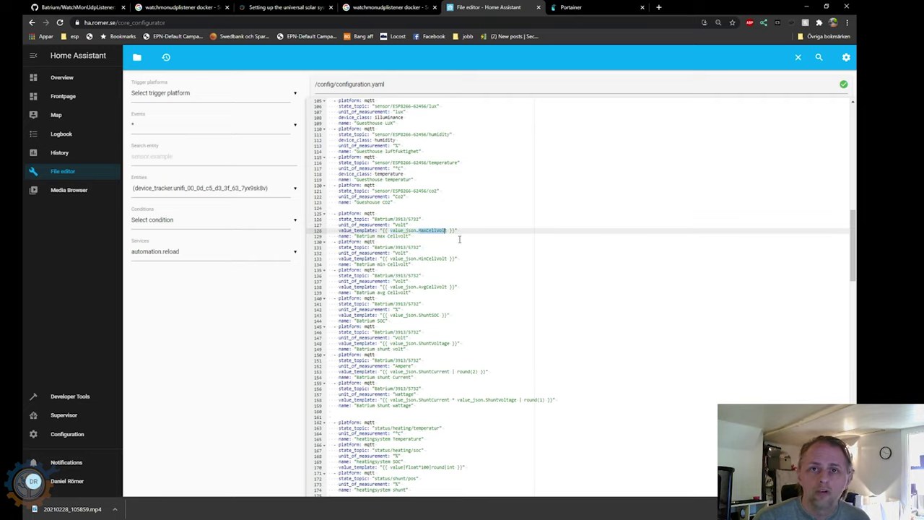
{"action": "key", "text": "alt+Tab"}
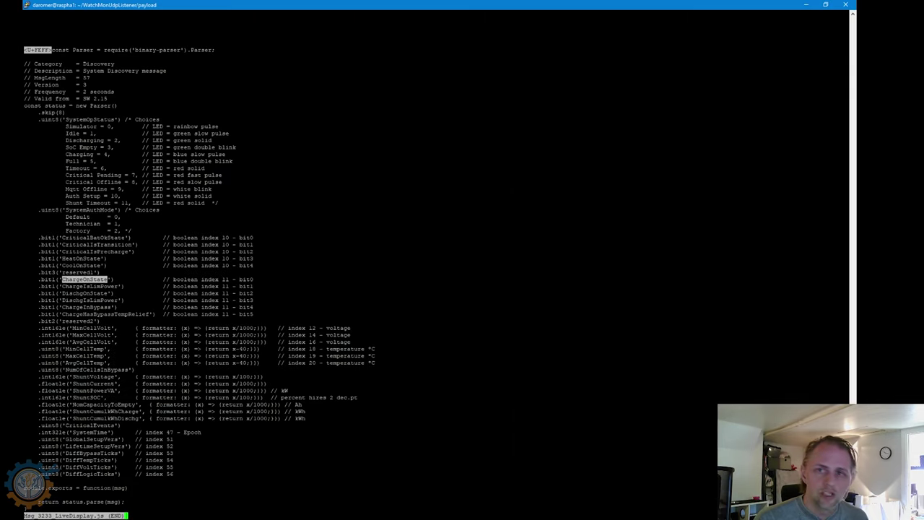
{"action": "type", "text": "qvim Msg_"}
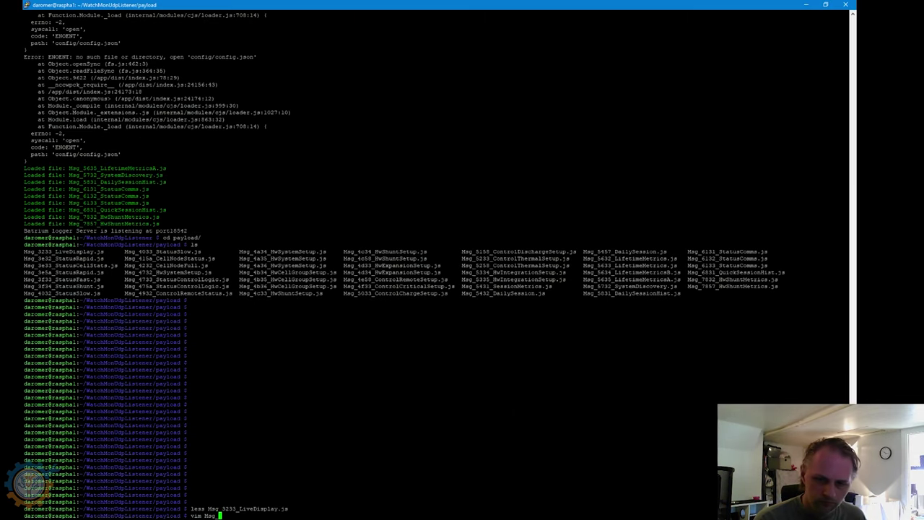
{"action": "type", "text": "57"}
{"action": "key", "text": "Tab"}
Step: Search Msg_5732_SystemDiscovery.js for Max in vim, then view the Batrium dashboard reading 3.379 V
{"action": "key", "text": "Return"}
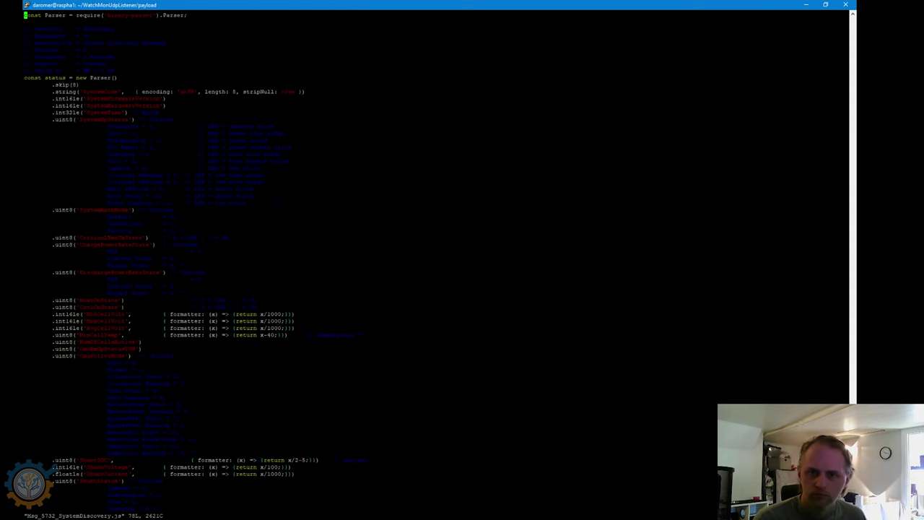
{"action": "type", "text": "/MaxC"}
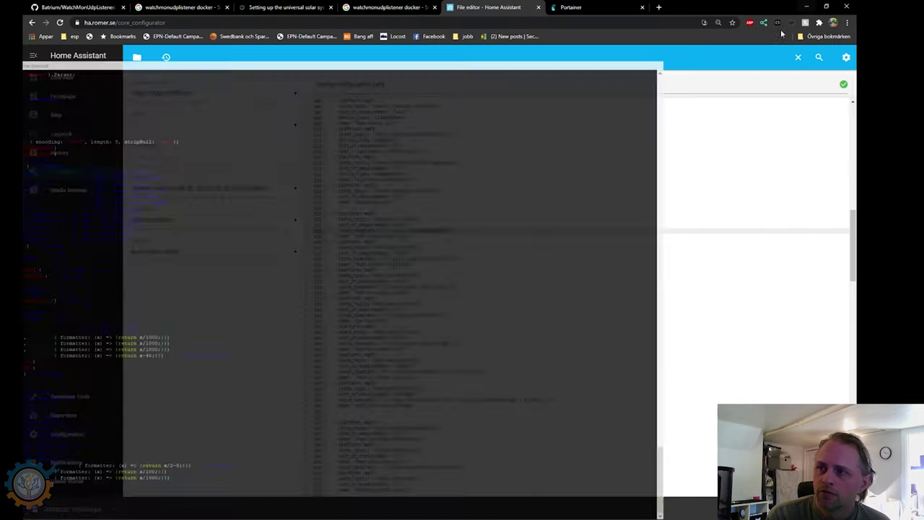
{"action": "left_click", "coordinate": [806, 5]}
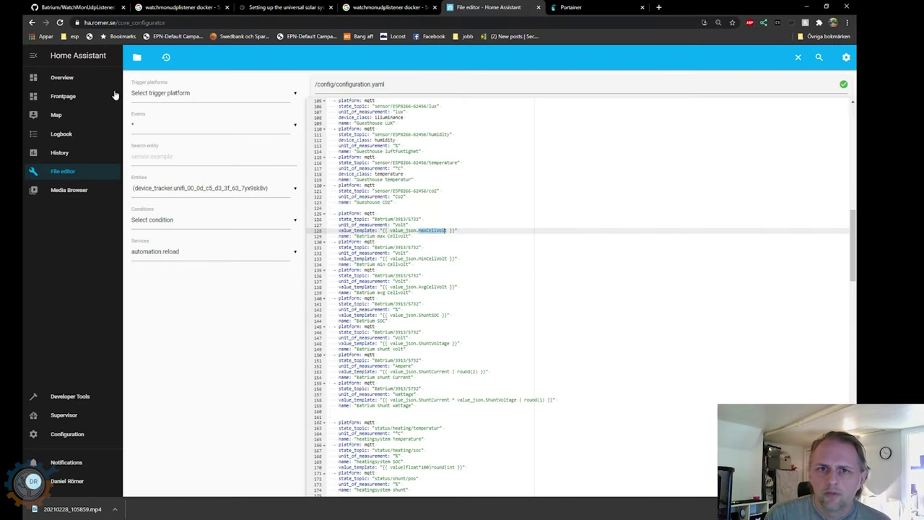
{"action": "left_click", "coordinate": [65, 77]}
{"action": "left_click", "coordinate": [267, 56]}
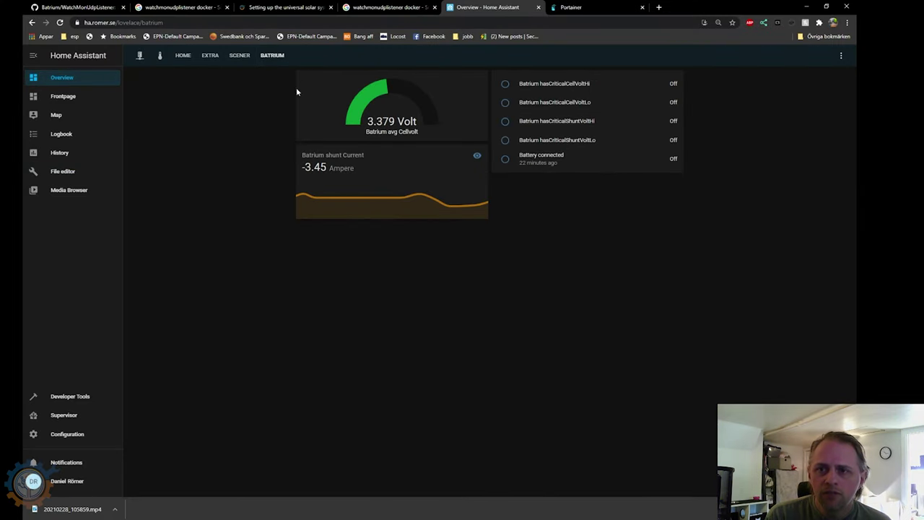